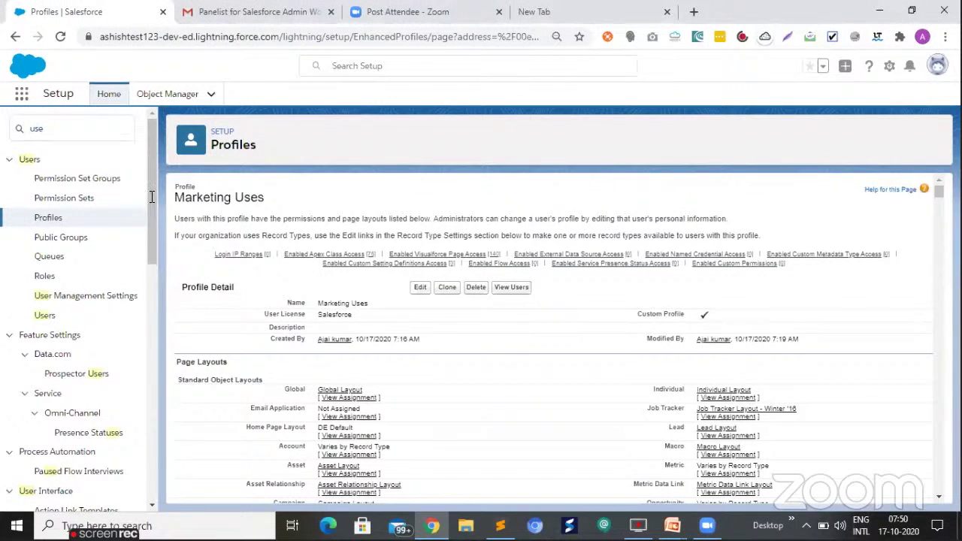
Open the Marketing Uses profile for editing
drag(151, 197, 278, 203)
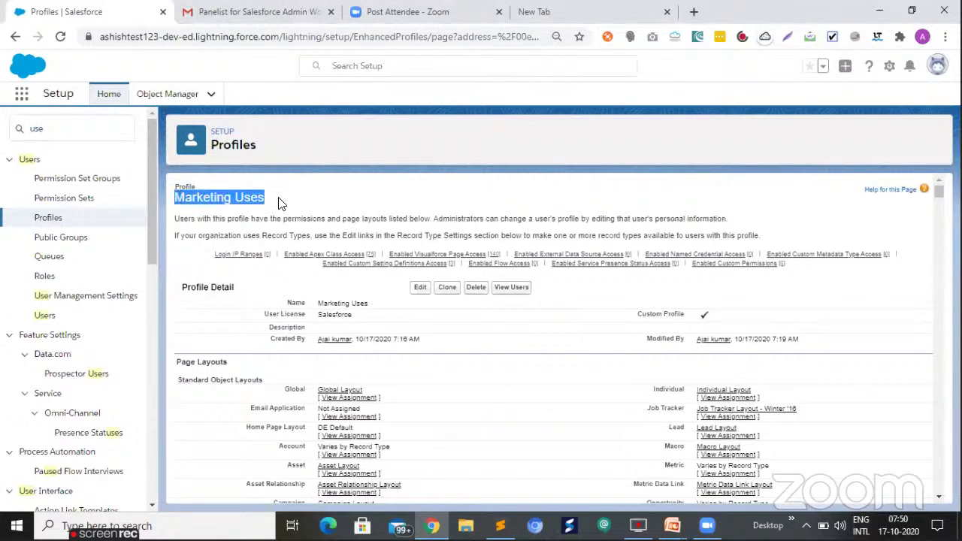
scroll(433, 307, down, 1)
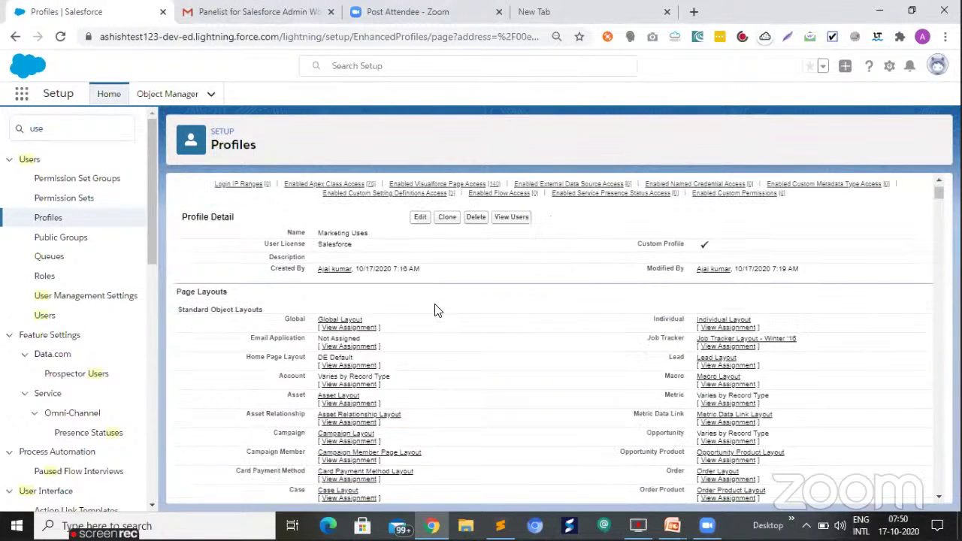
scroll(423, 296, up, 1)
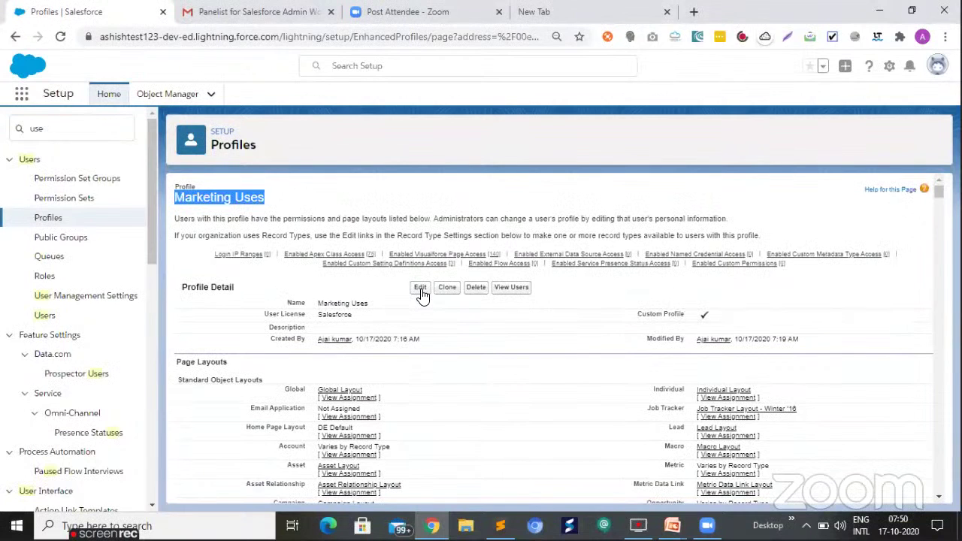
click(421, 293)
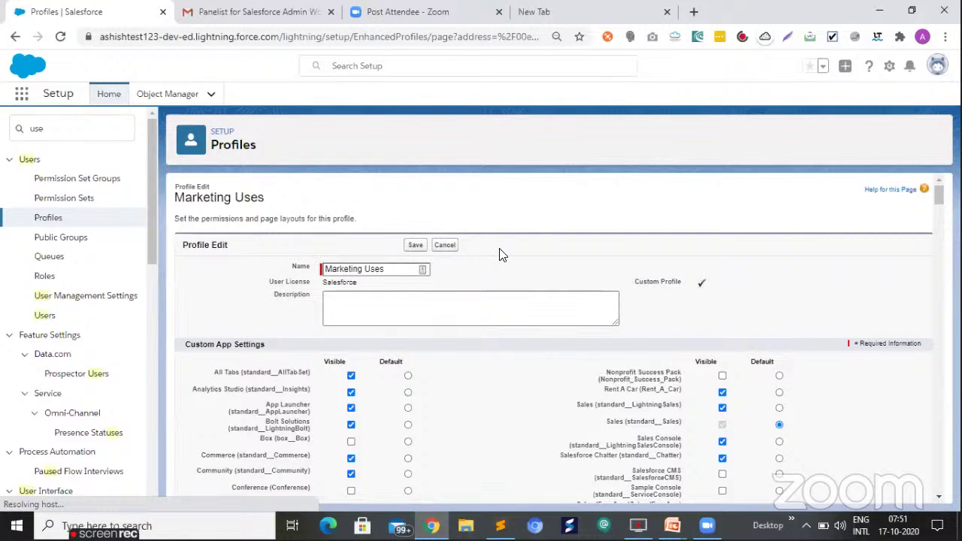
Examine the profile's Custom App Settings, with their visible and default options, and the Connected App Access section
scroll(266, 300, down, 1)
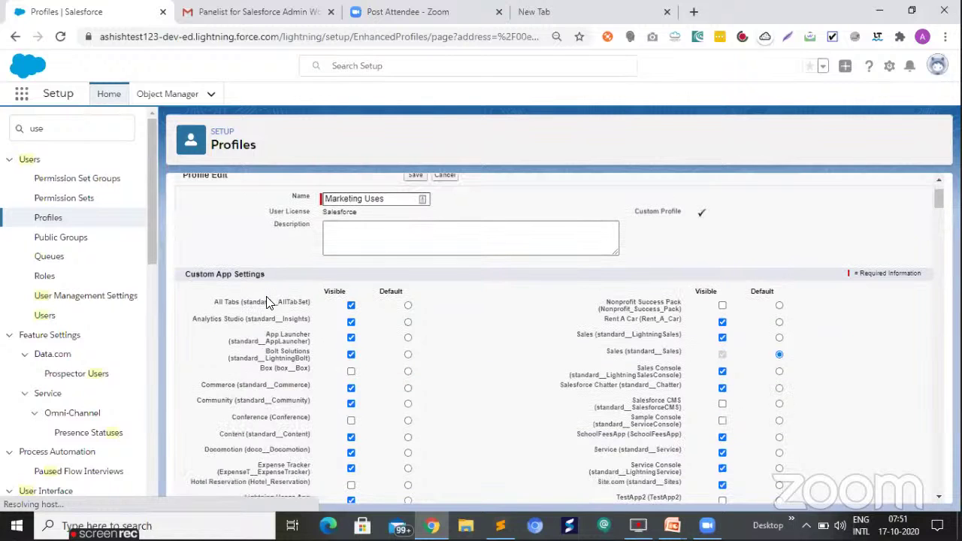
scroll(301, 330, down, 2)
scroll(334, 327, up, 2)
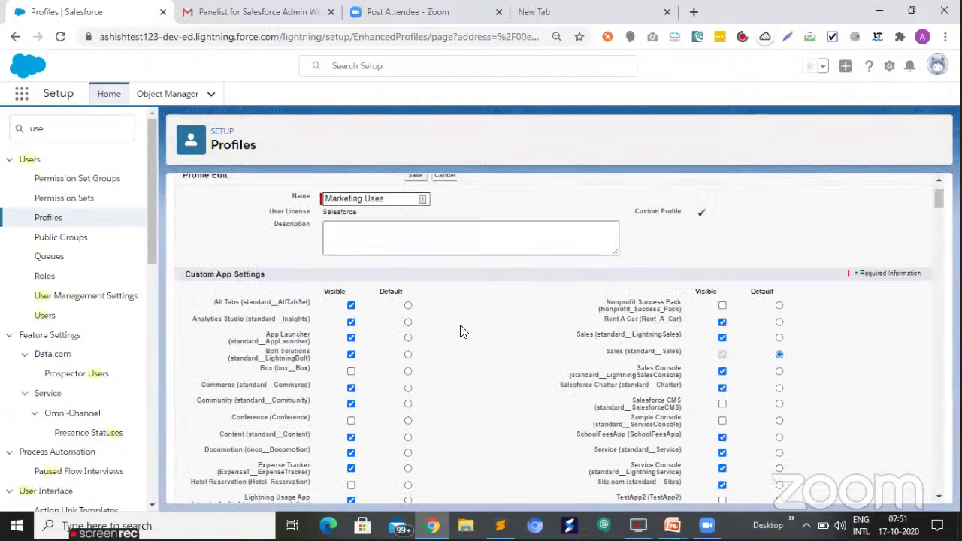
scroll(254, 255, down, 1)
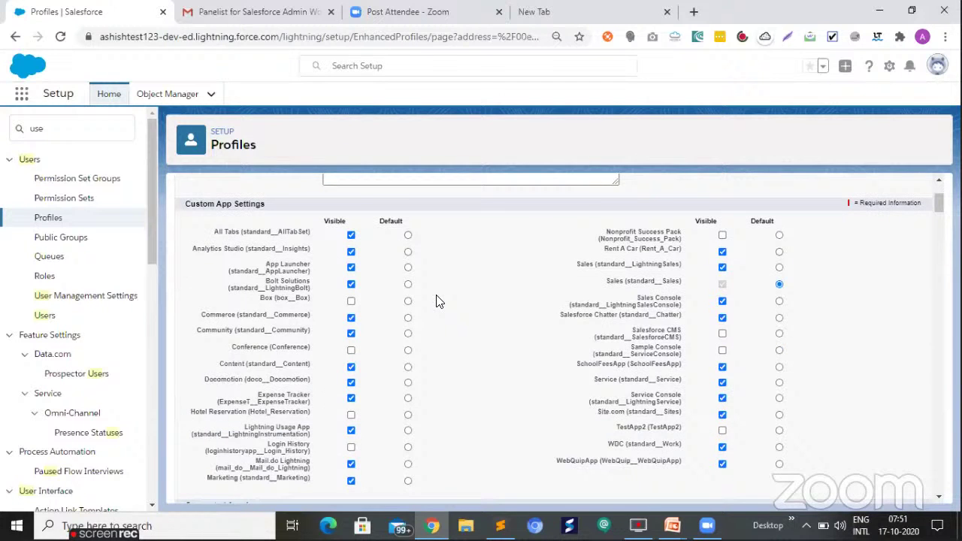
scroll(440, 302, down, 2)
scroll(263, 210, up, 2)
scroll(849, 330, down, 1)
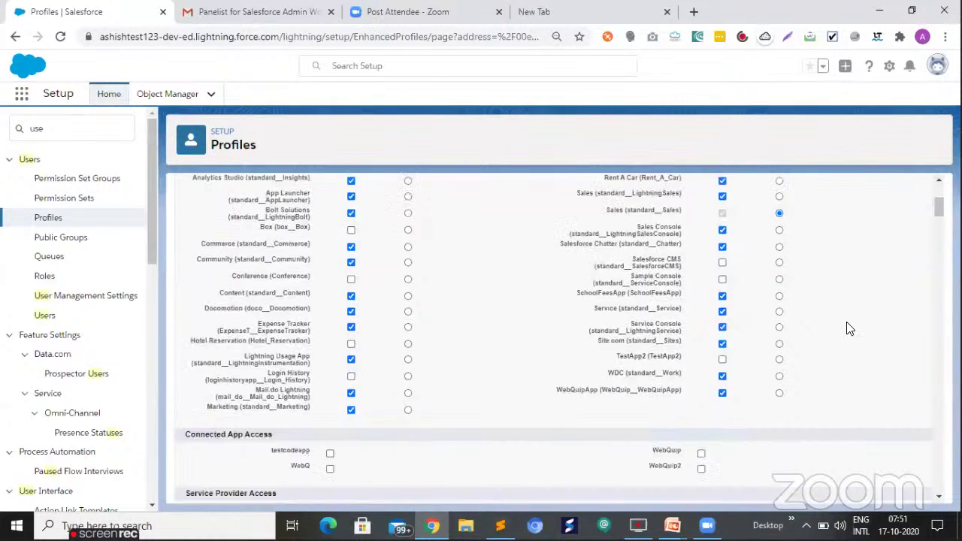
scroll(849, 327, down, 4)
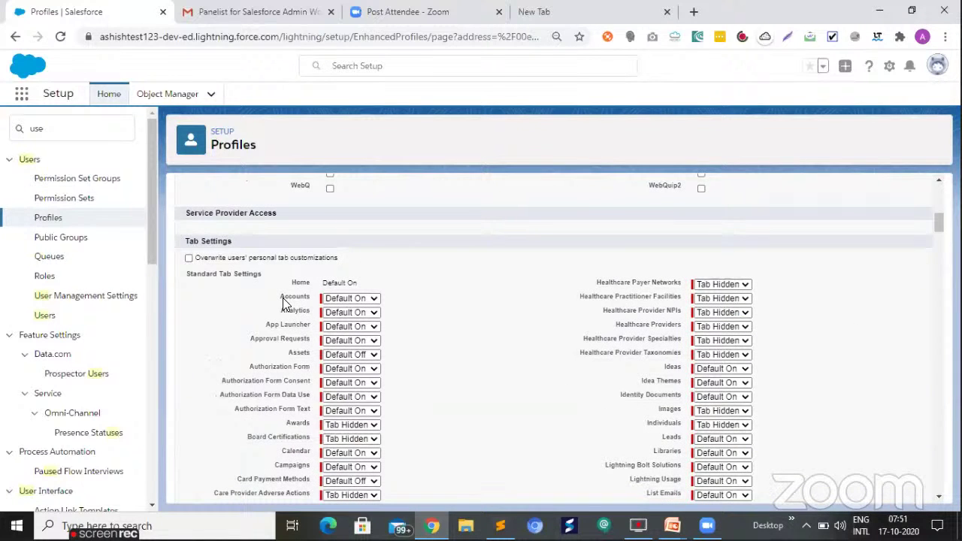
scroll(284, 298, up, 2)
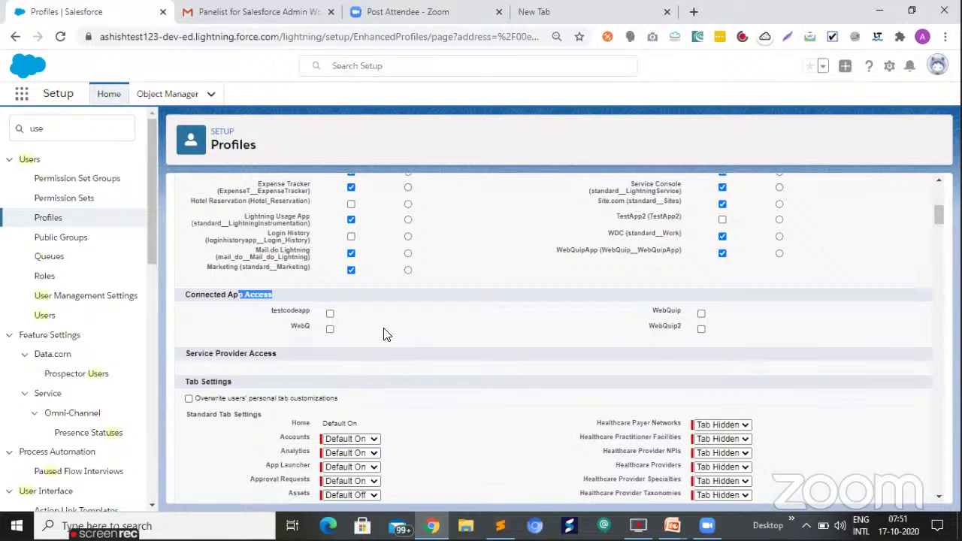
Examine the profile's Tab Settings and the visibility options for the standard tabs
scroll(384, 333, down, 1)
scroll(226, 300, down, 6)
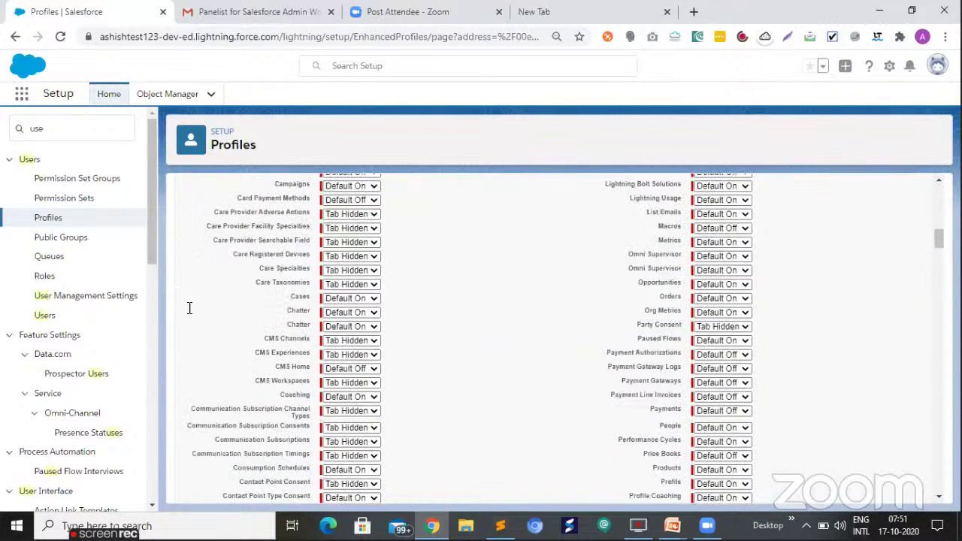
scroll(226, 308, up, 6)
drag(185, 311, 200, 311)
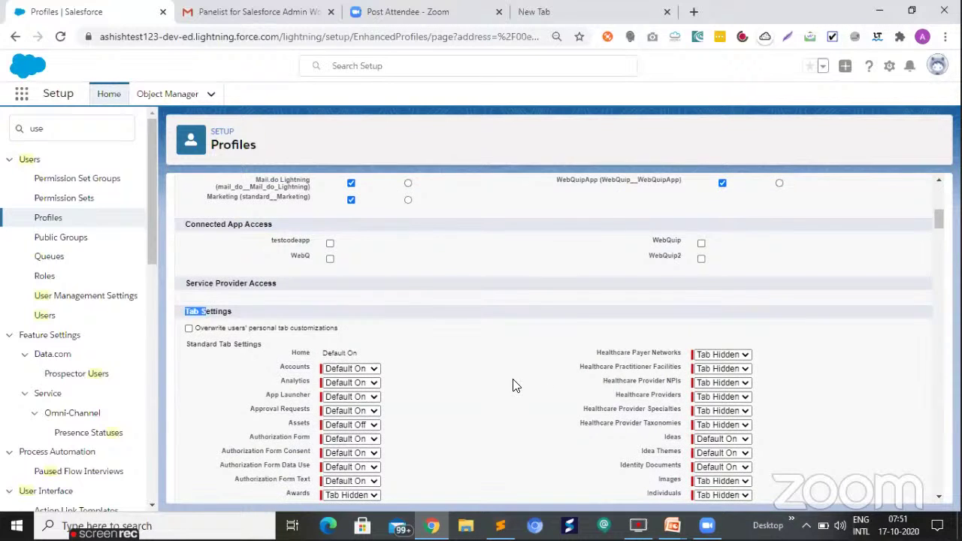
scroll(514, 386, down, 1)
scroll(515, 386, down, 8)
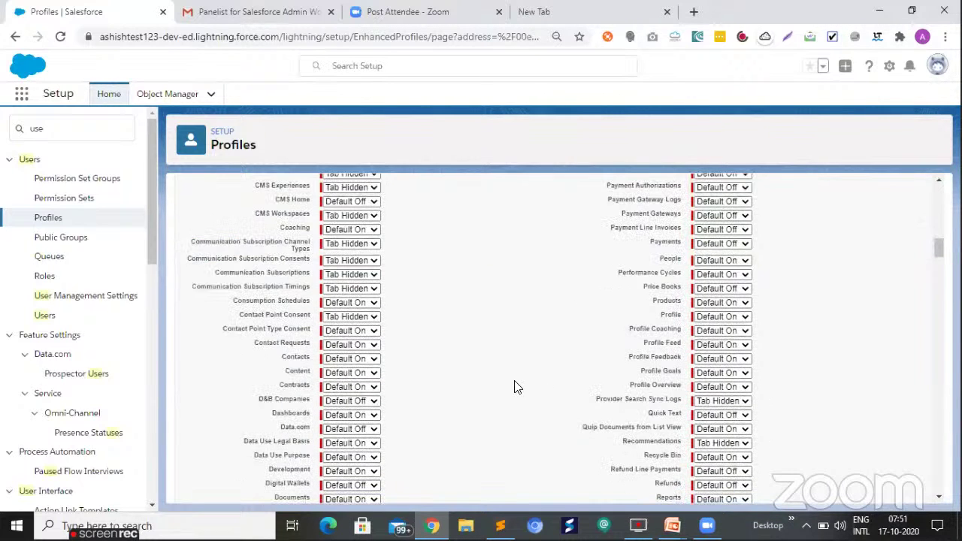
scroll(515, 386, down, 3)
scroll(516, 387, down, 10)
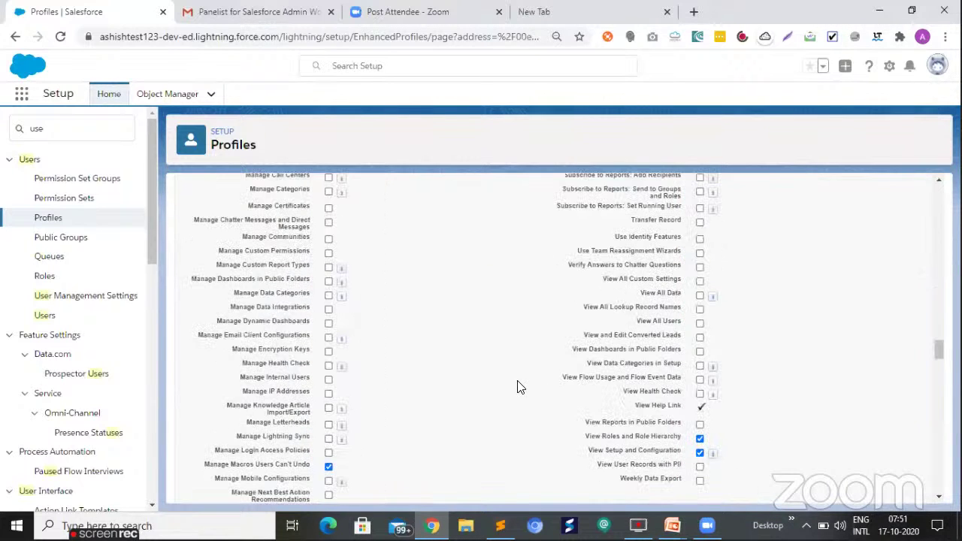
Examine the Standard Object Permissions, focusing on the basic access and data administration rights for Accounts
scroll(516, 386, down, 5)
scroll(189, 259, up, 1)
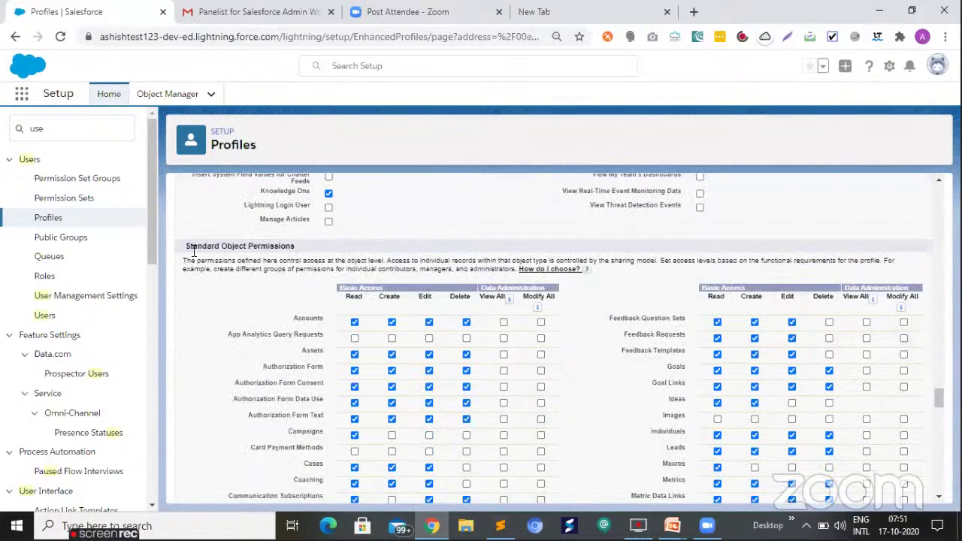
triple_click(304, 242)
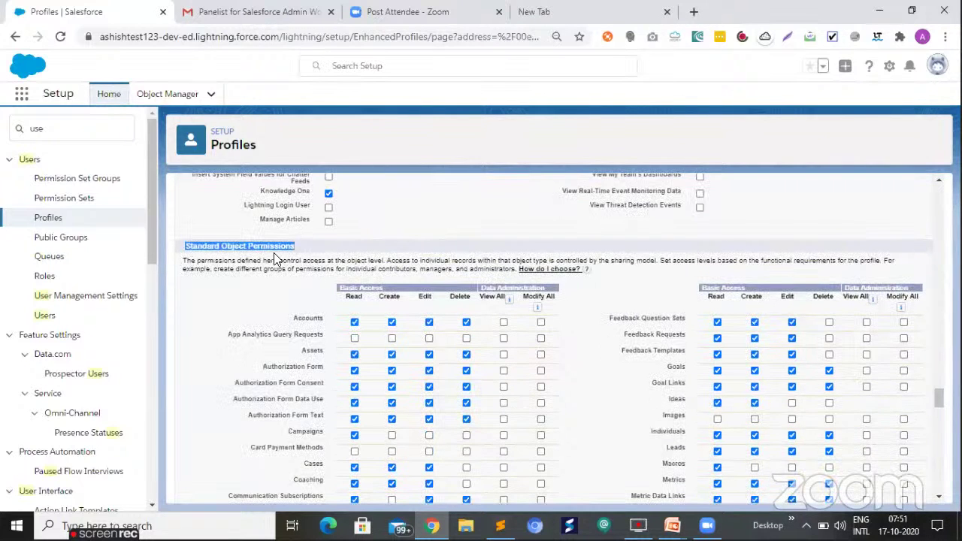
scroll(289, 353, down, 1)
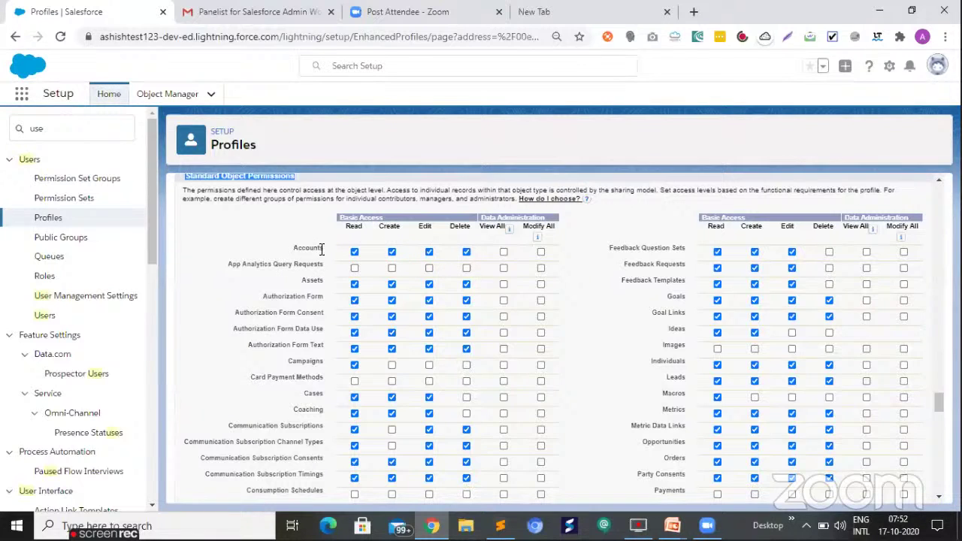
drag(320, 248, 292, 249)
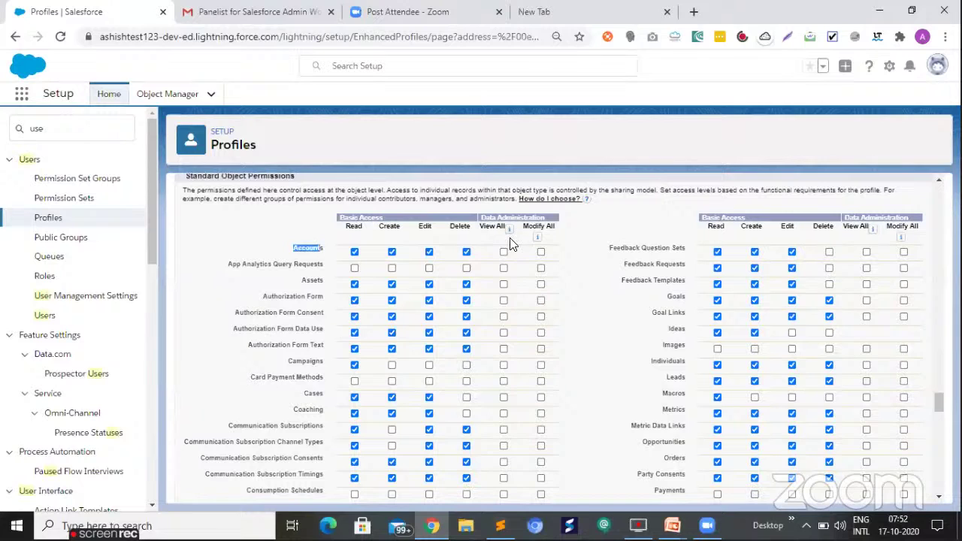
click(375, 240)
click(301, 249)
click(354, 251)
click(466, 252)
scroll(236, 272, down, 7)
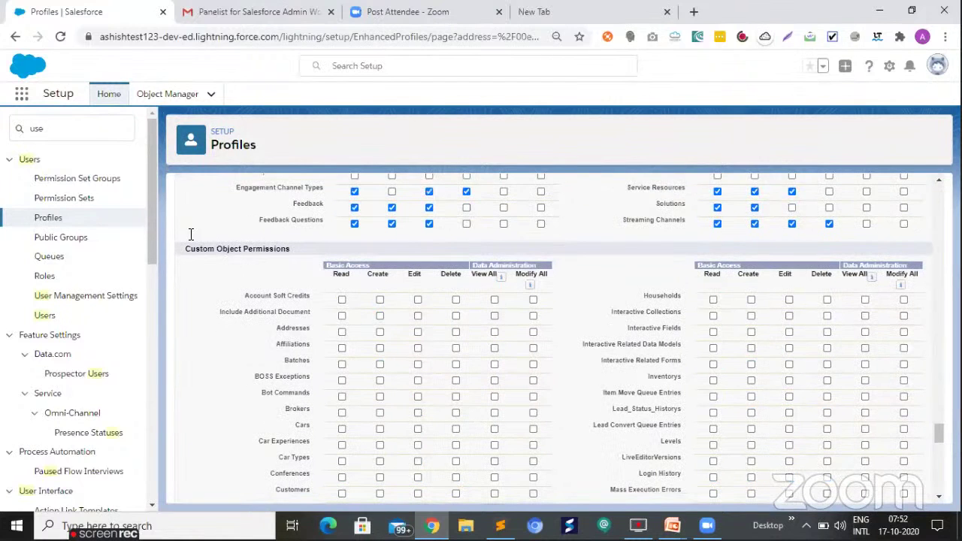
Examine the Custom Object Permissions and the access rights offered for each custom object
scroll(190, 232, down, 1)
drag(192, 235, 296, 242)
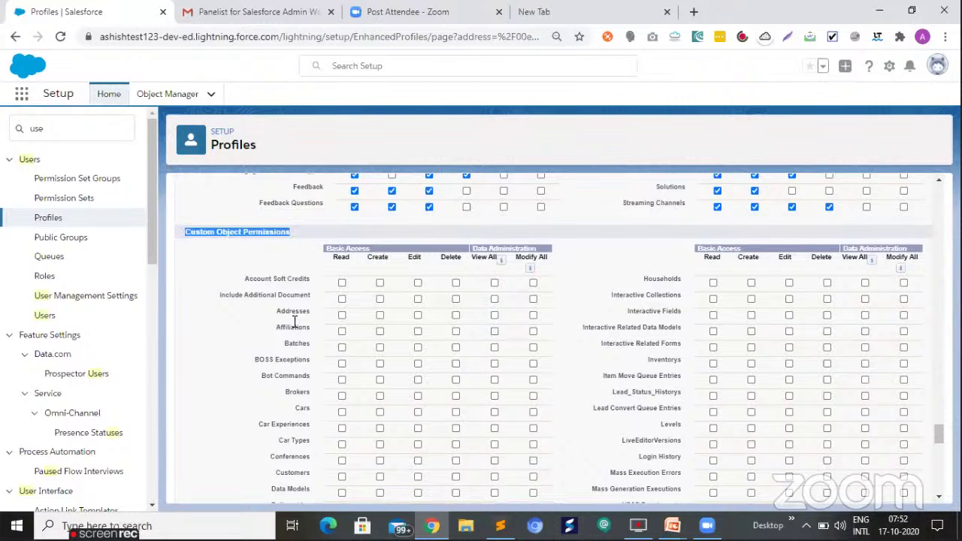
scroll(286, 330, down, 1)
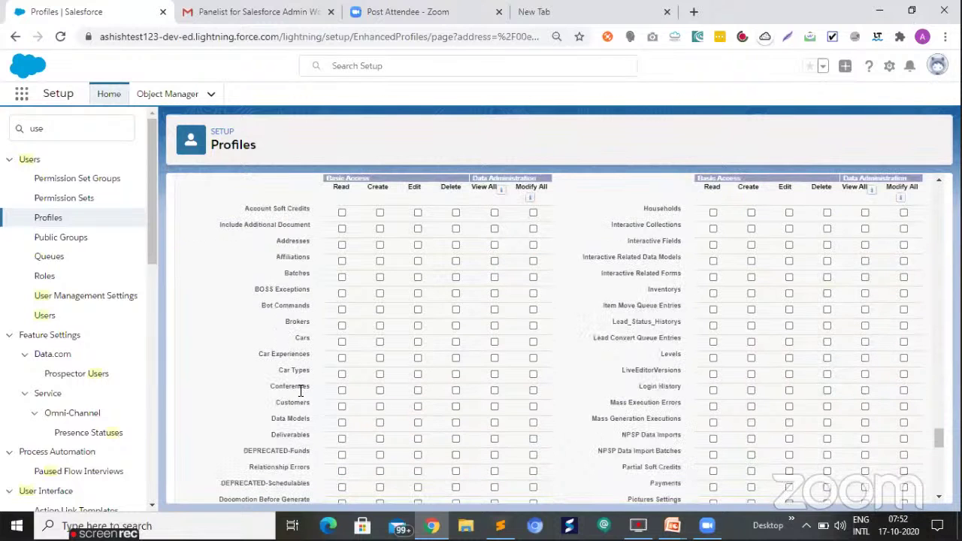
scroll(301, 389, down, 1)
scroll(300, 389, up, 1)
scroll(368, 288, up, 1)
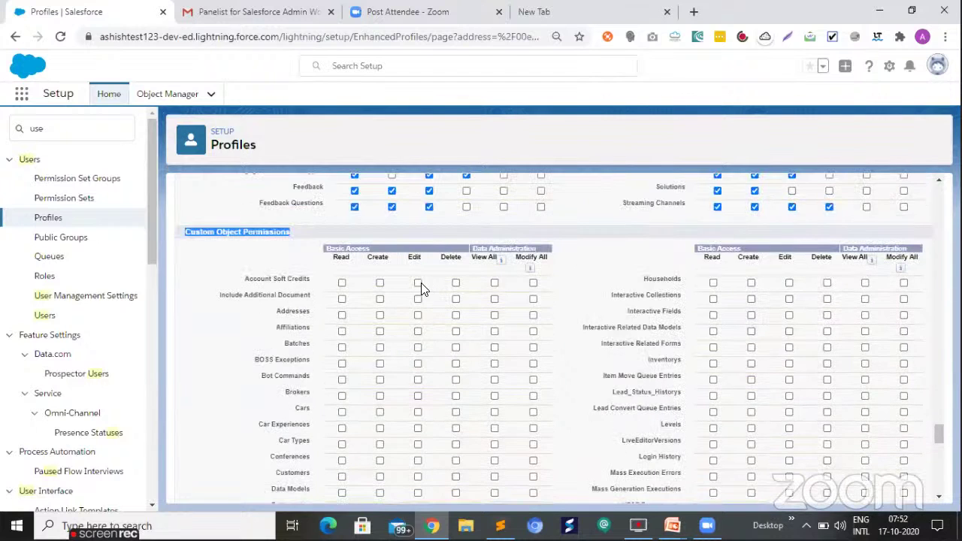
click(379, 282)
click(342, 315)
click(379, 314)
scroll(405, 348, down, 10)
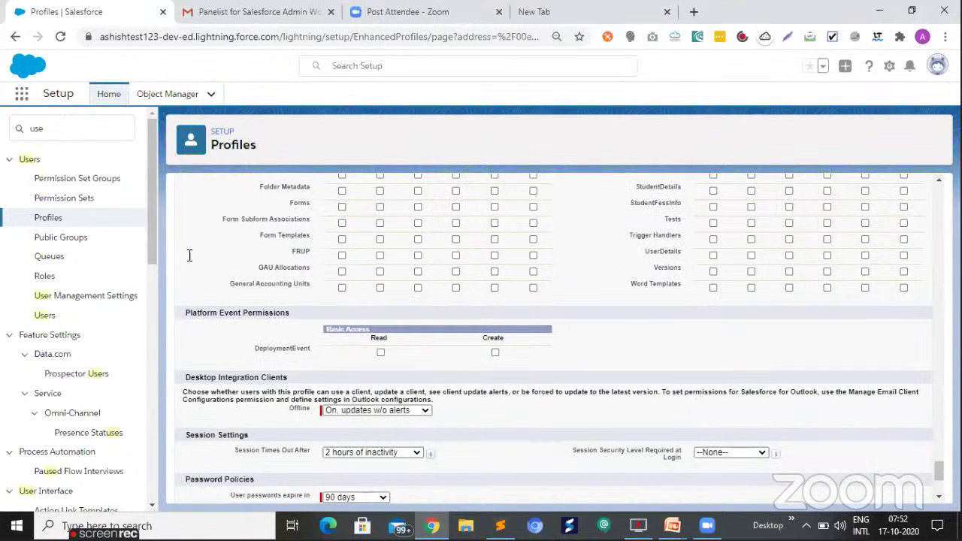
Review the Session Settings and Password Policies at the end of the form and save the Marketing Uses profile
scroll(189, 253, down, 3)
drag(248, 256, 191, 257)
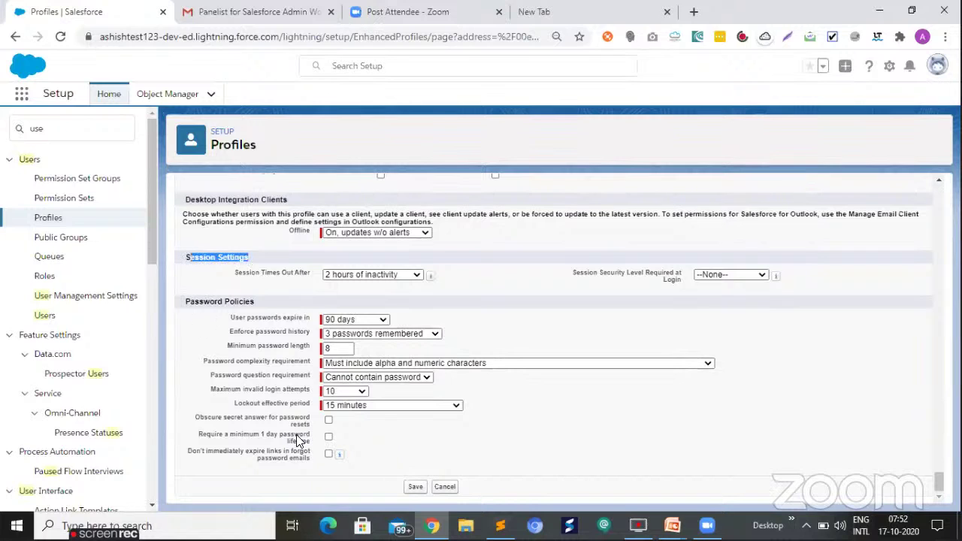
drag(185, 301, 328, 369)
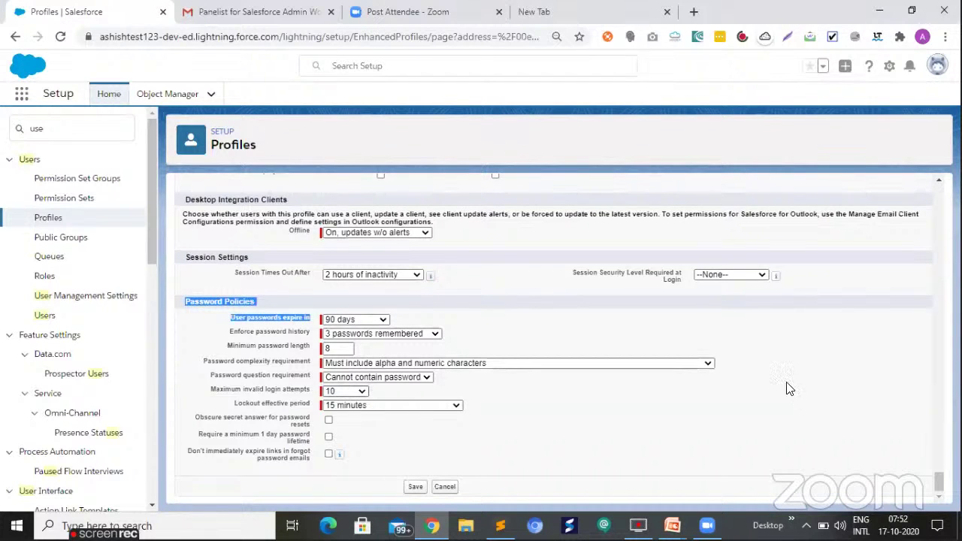
click(401, 449)
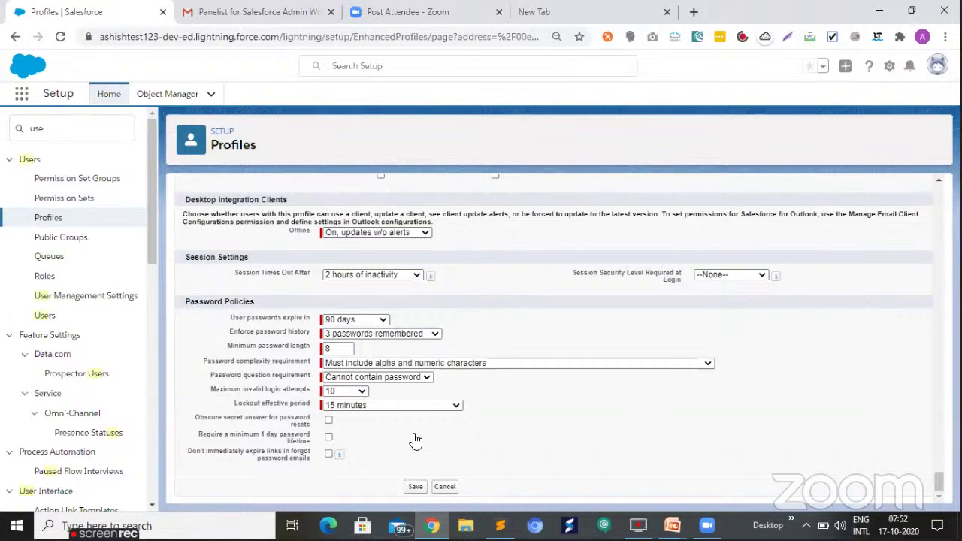
key(F11)
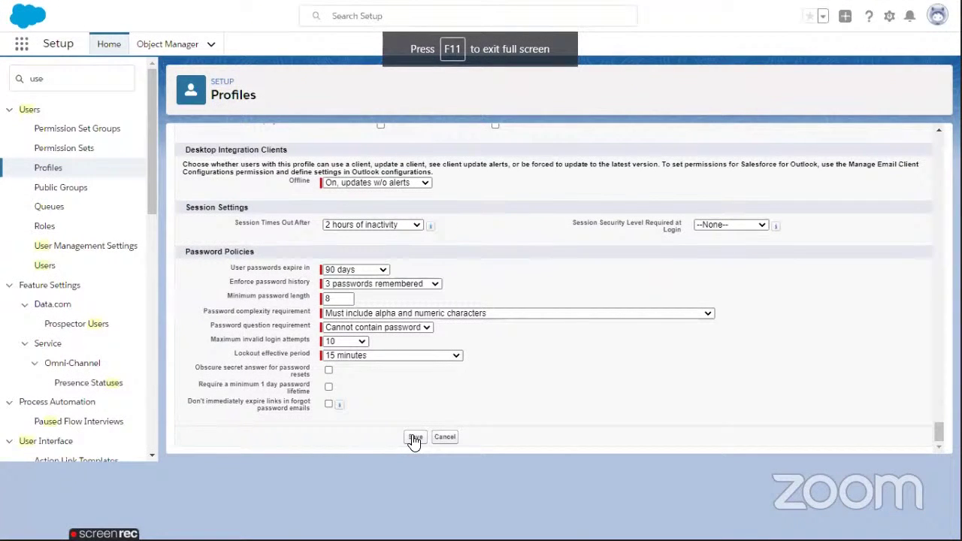
click(414, 438)
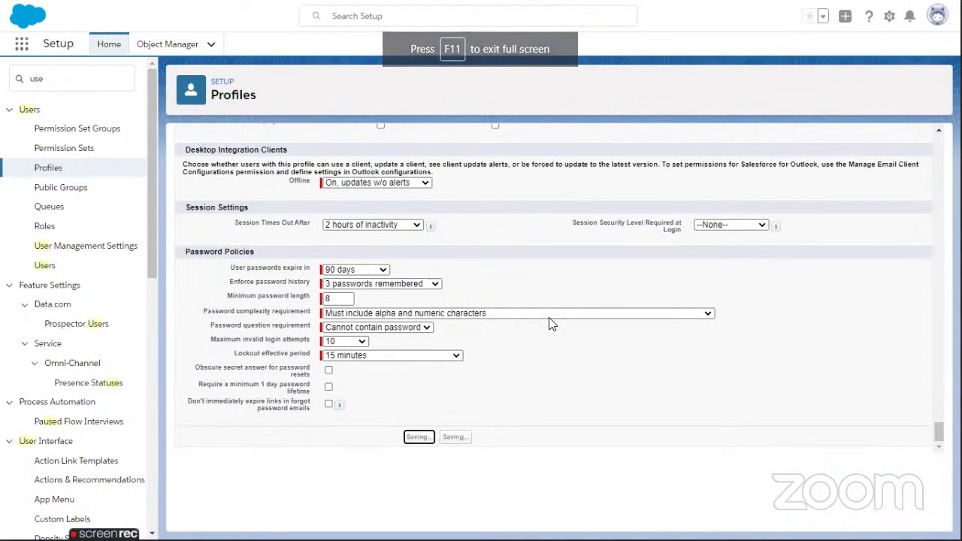
key(F11)
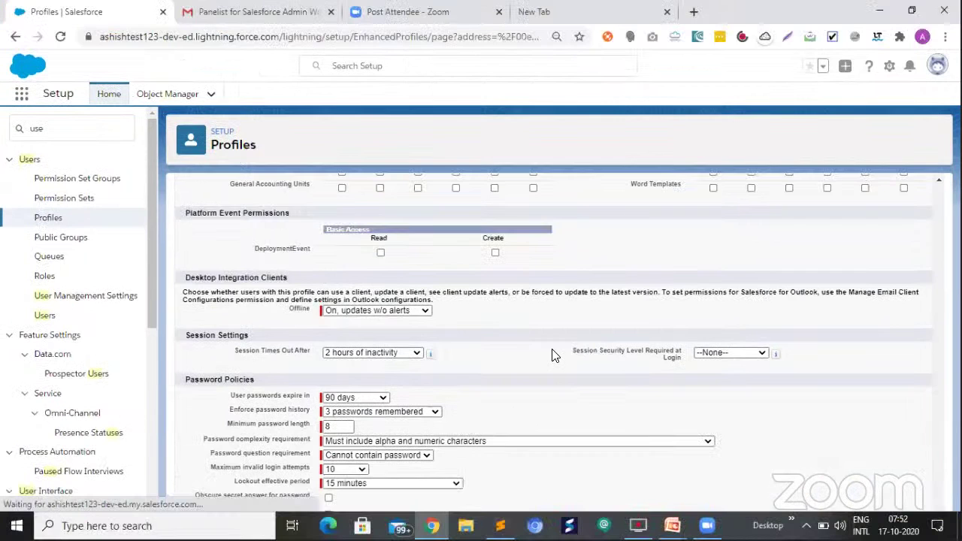
scroll(551, 354, up, 2)
scroll(579, 382, up, 5)
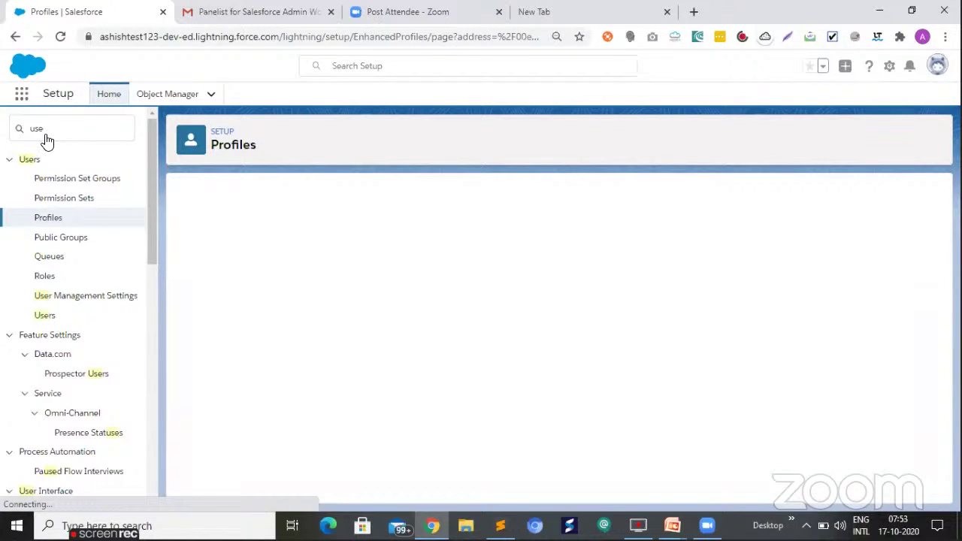
Open the user with the Force.com - App Subscription User profile for editing and check which profiles can be assigned
click(45, 315)
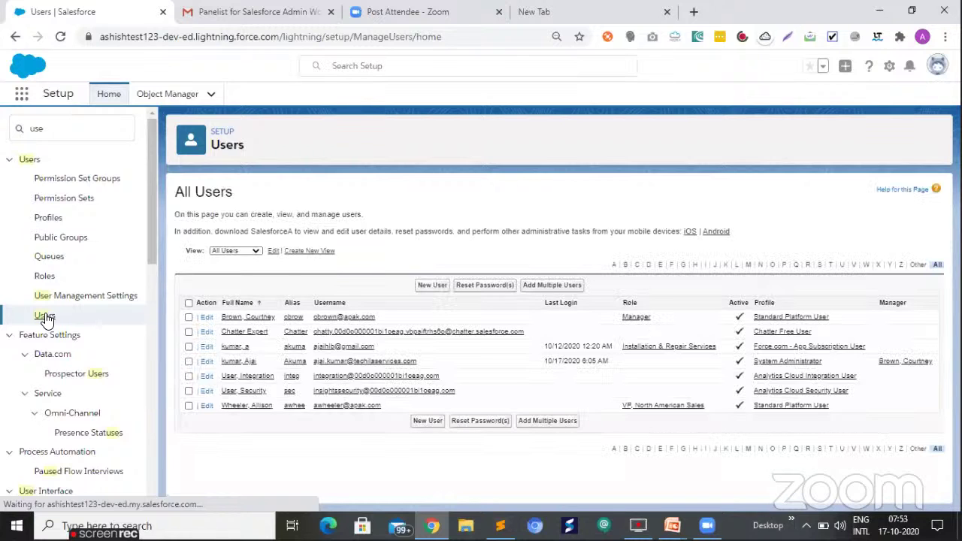
click(229, 347)
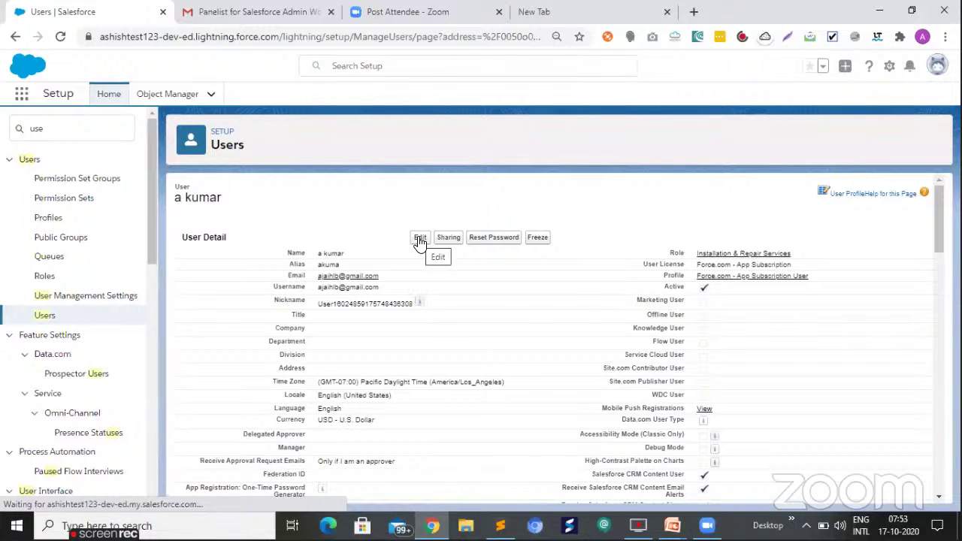
click(419, 239)
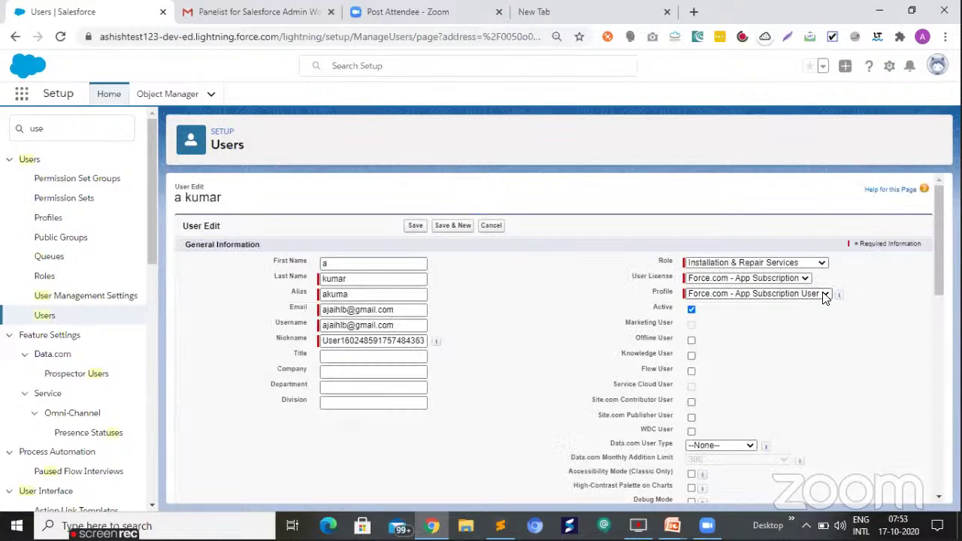
click(825, 294)
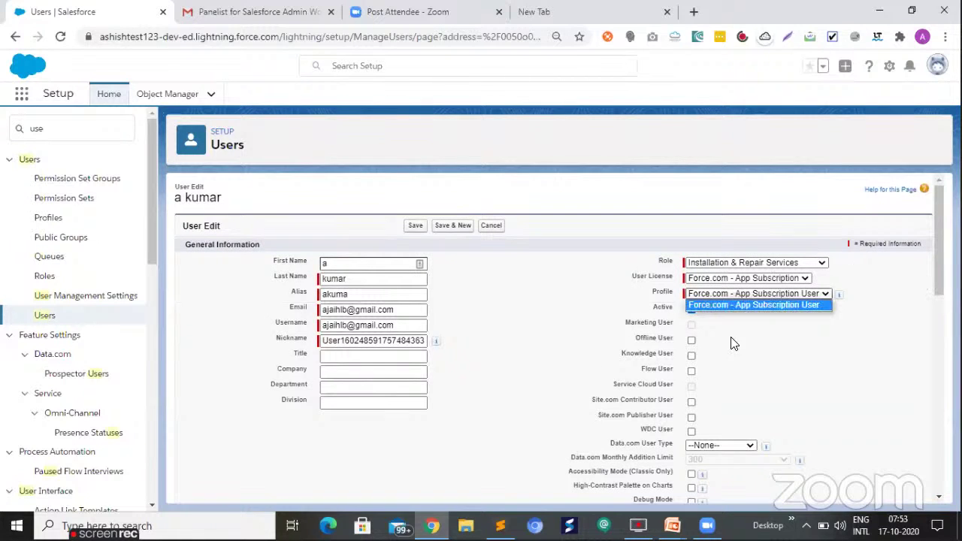
click(477, 270)
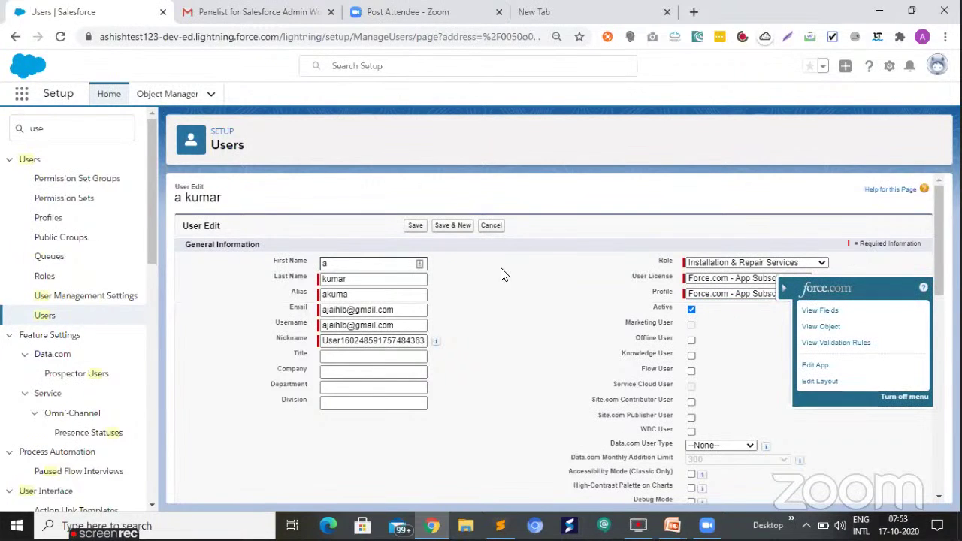
Set the user's license to Salesforce Platform and check which profiles it offers
click(774, 278)
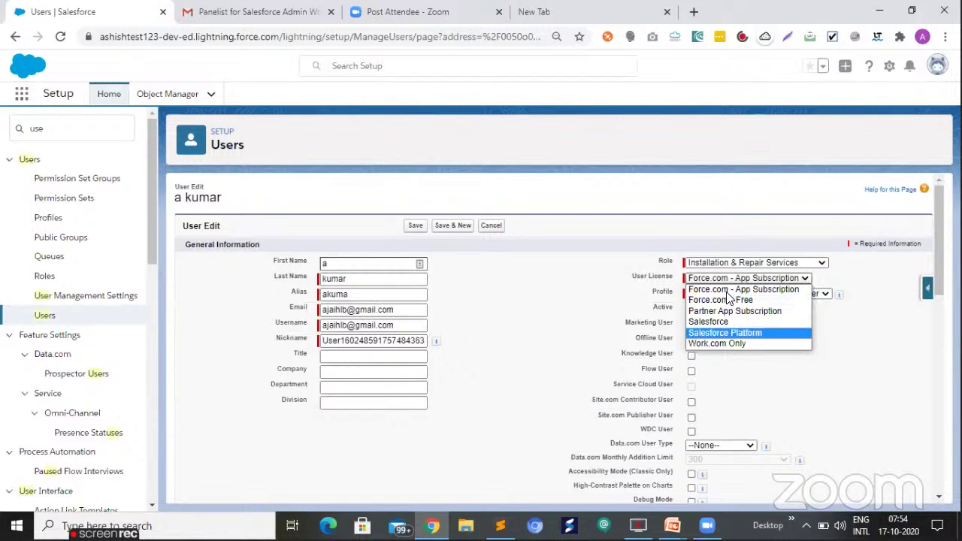
key(Return)
click(729, 293)
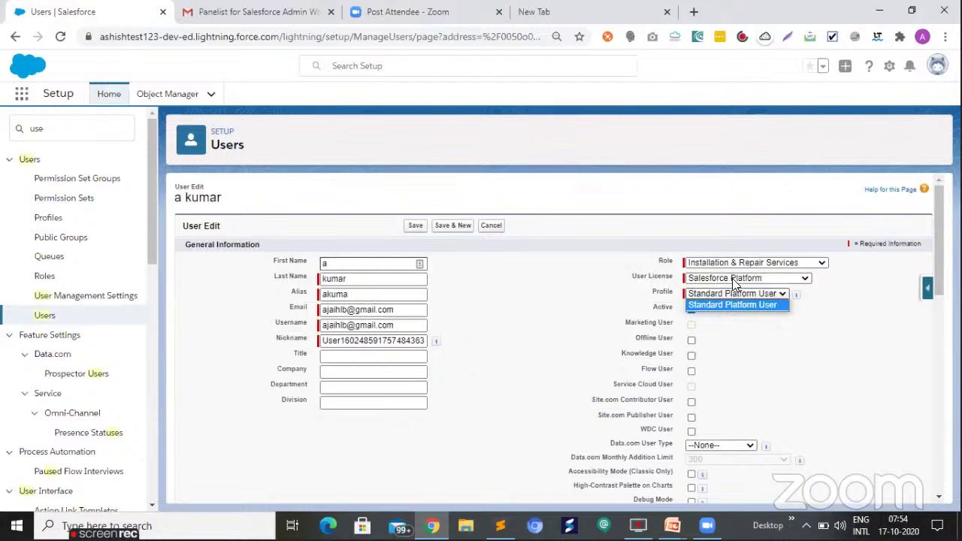
key(Return)
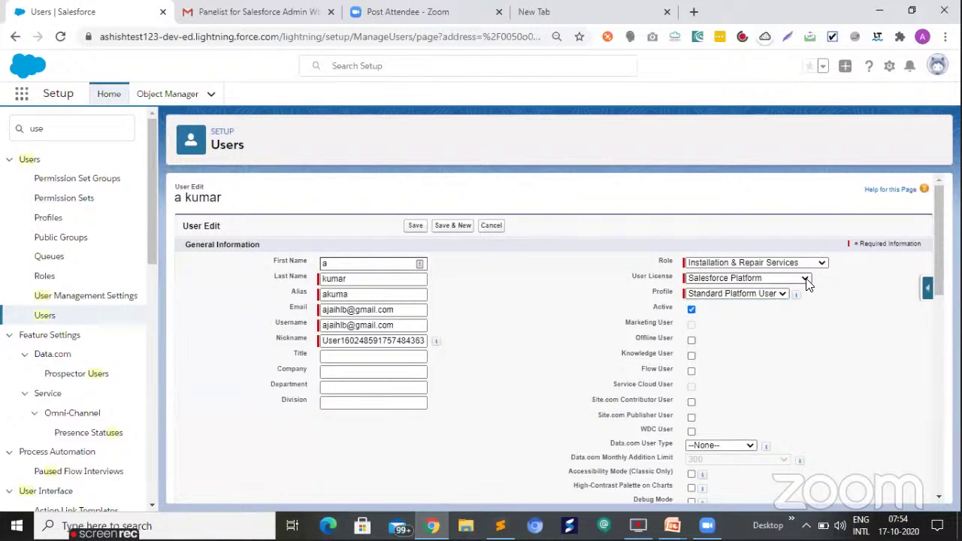
Switch the user's license to Force.com - Free and back to Salesforce Platform to compare the profile choices
click(805, 279)
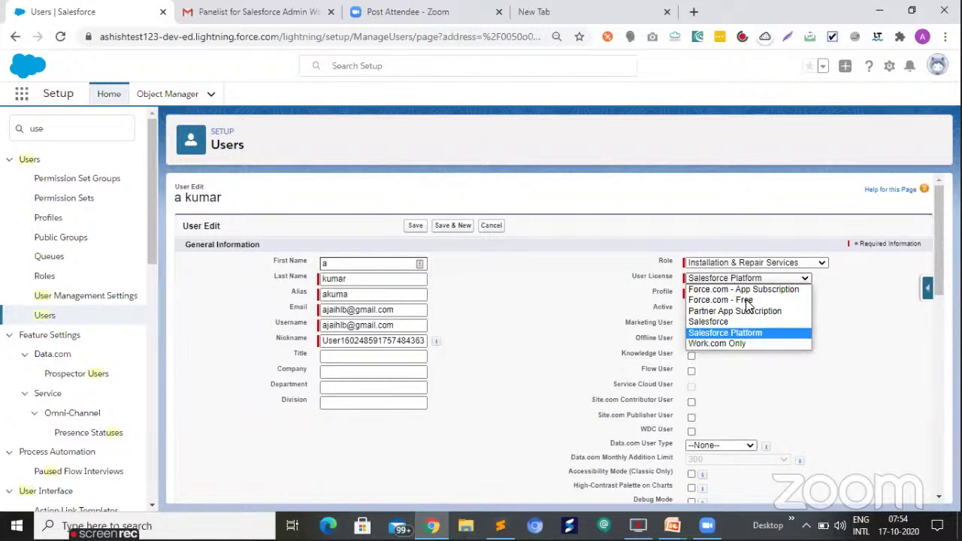
click(749, 300)
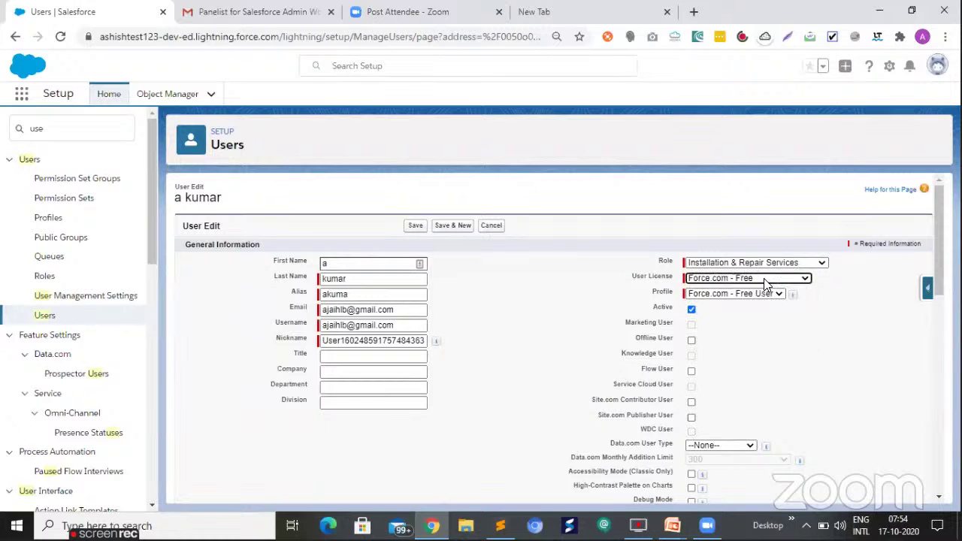
click(745, 279)
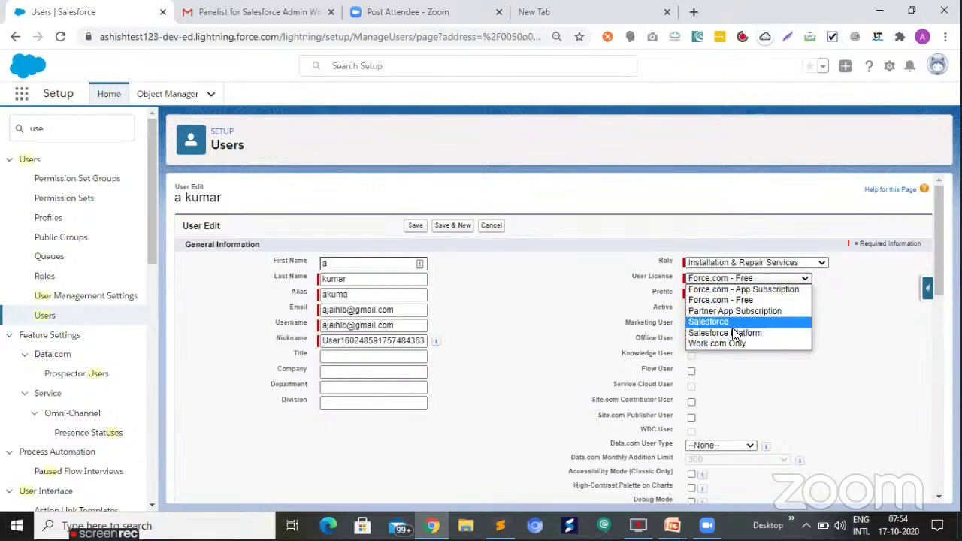
key(Return)
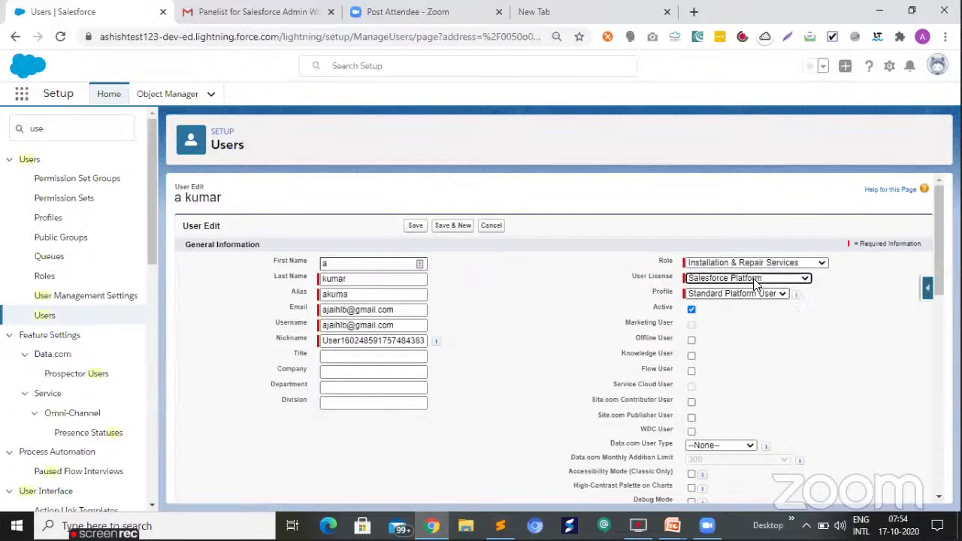
Set the user's license to Work.com Only and check its available profiles
key(Tab)
key(shift+Tab)
key(alt+Down)
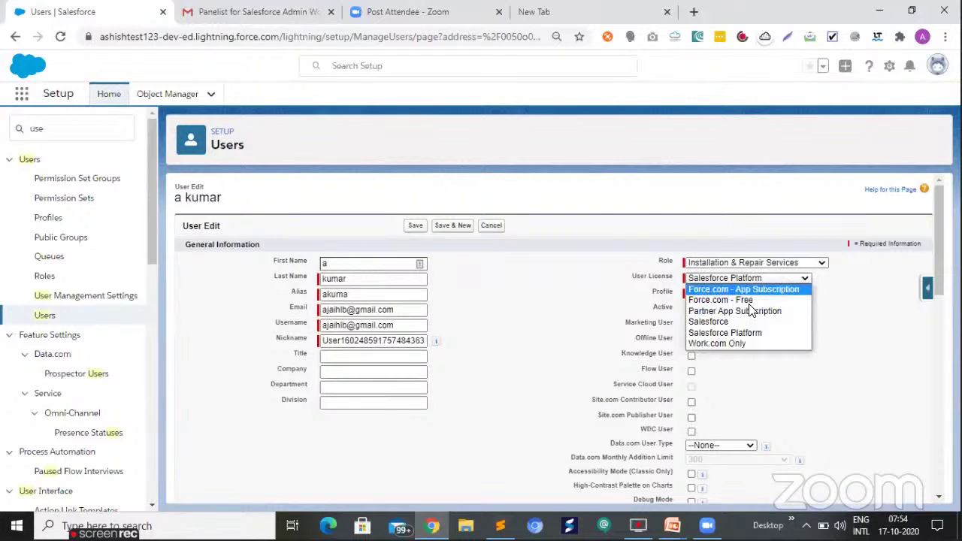
click(733, 343)
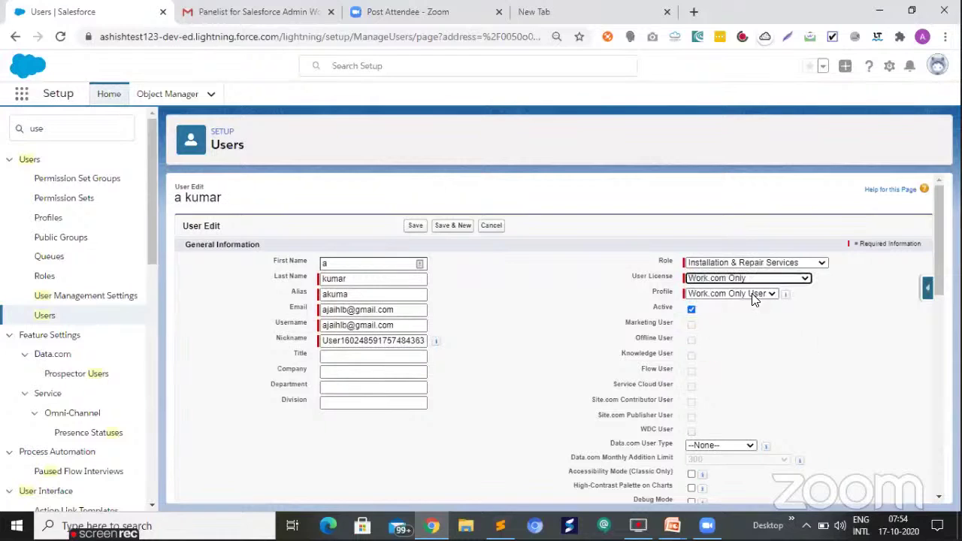
click(756, 293)
Set the user's license to Force.com - Free and check its profiles and the other license options
click(754, 277)
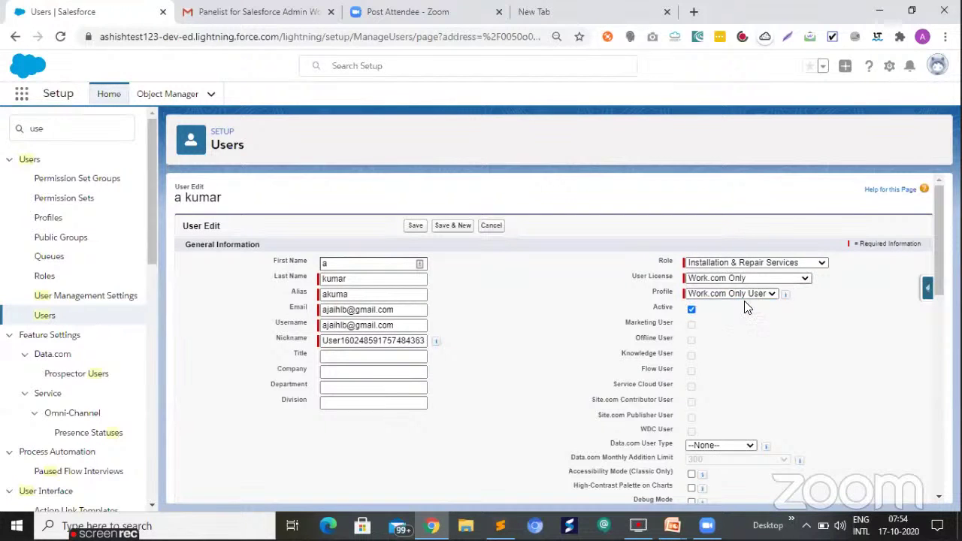
click(749, 293)
click(749, 294)
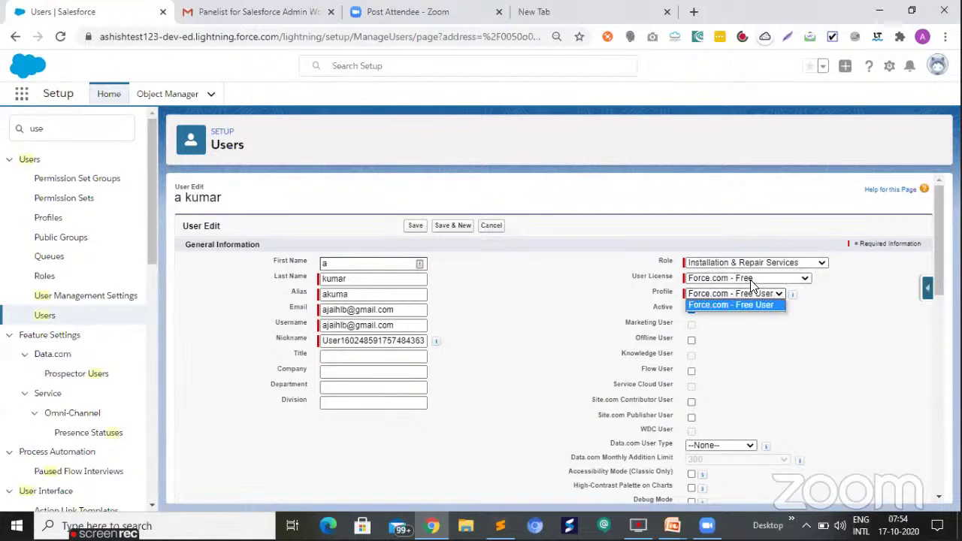
click(751, 275)
click(753, 280)
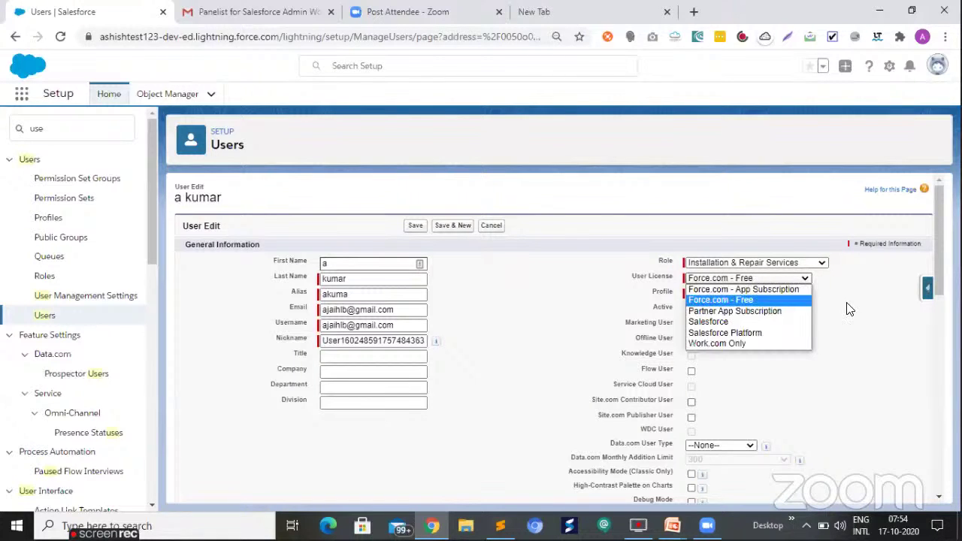
click(27, 263)
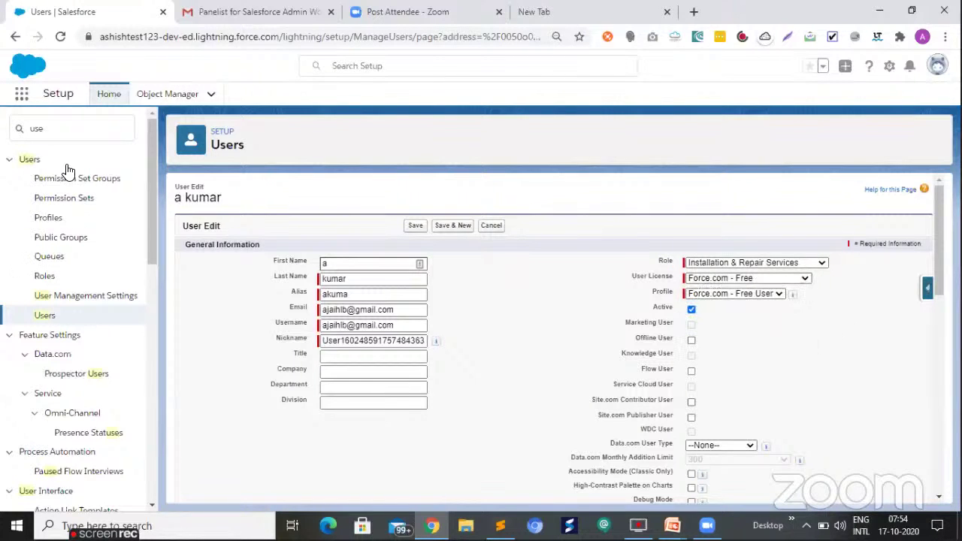
Leave the user being edited, return to the Users list and start creating a new user
click(43, 317)
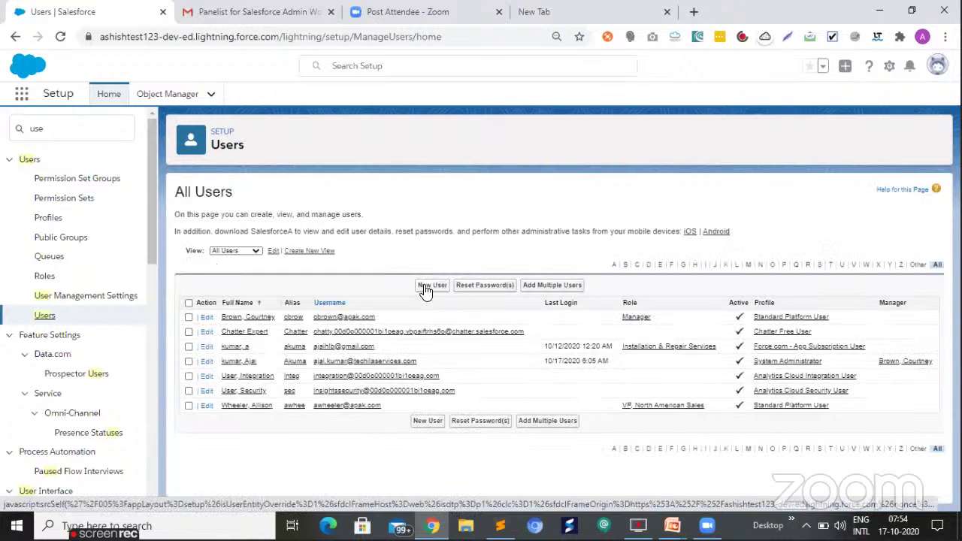
click(425, 289)
click(424, 287)
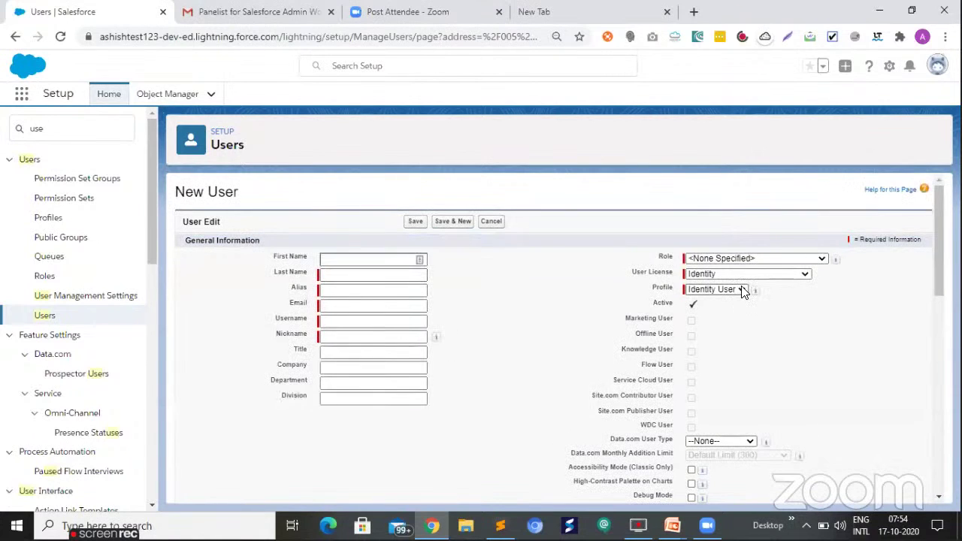
Check the profile choices for the Identity license and the roles that can be given to the new user
click(741, 291)
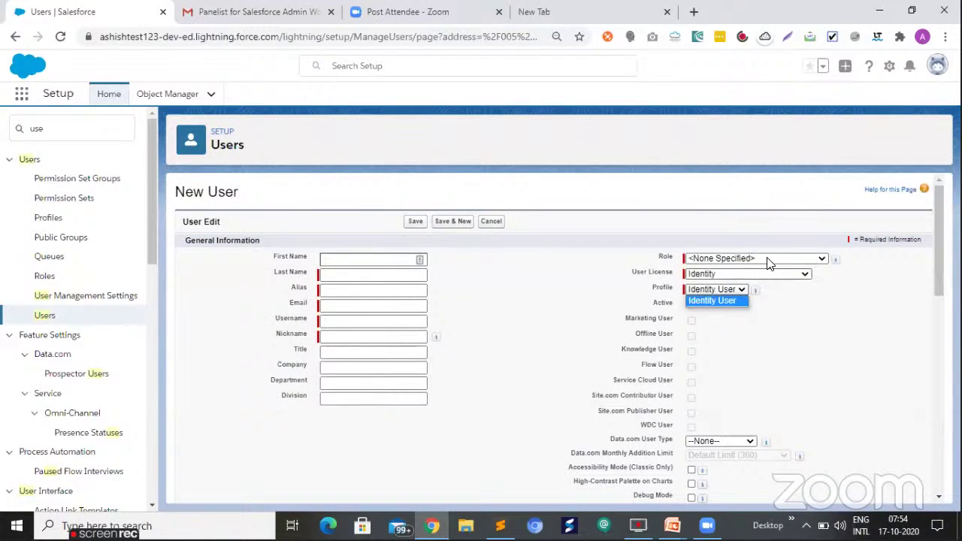
click(764, 261)
click(765, 261)
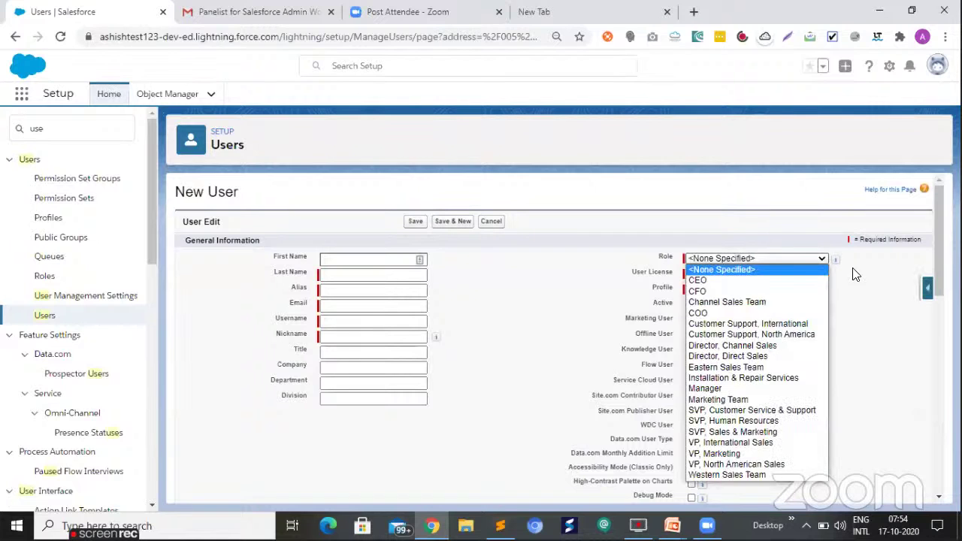
click(800, 275)
Set the new user's license to Salesforce Platform and check which profiles it offers
click(762, 274)
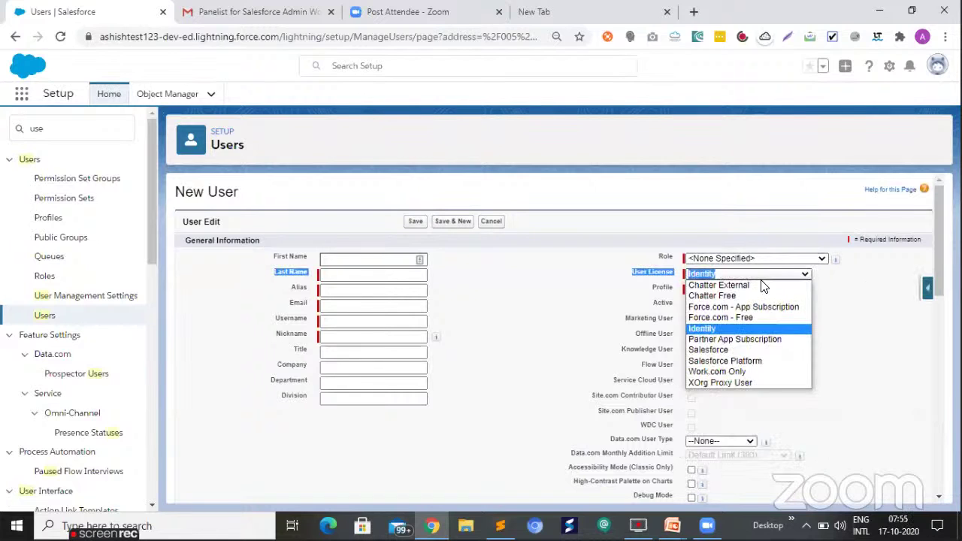
key(Down)
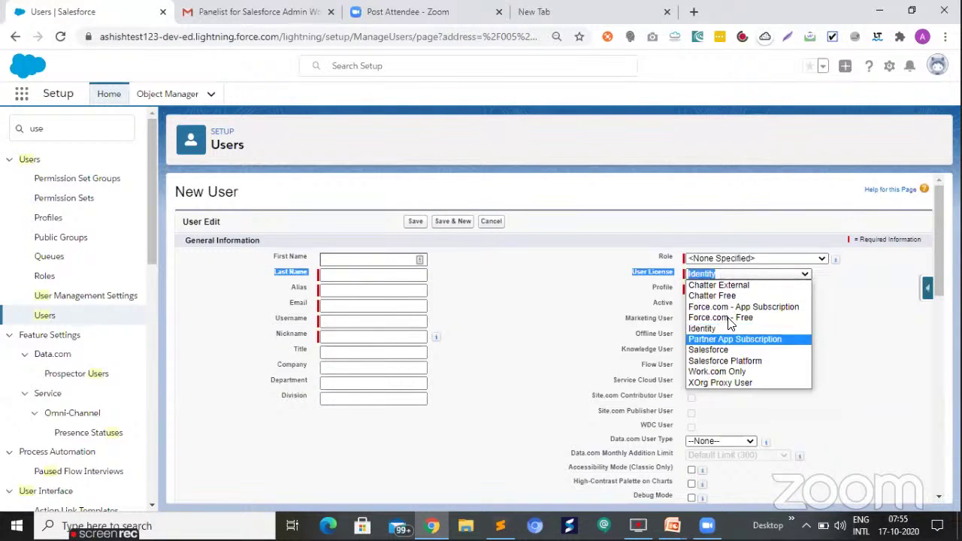
key(Up)
key(Up)
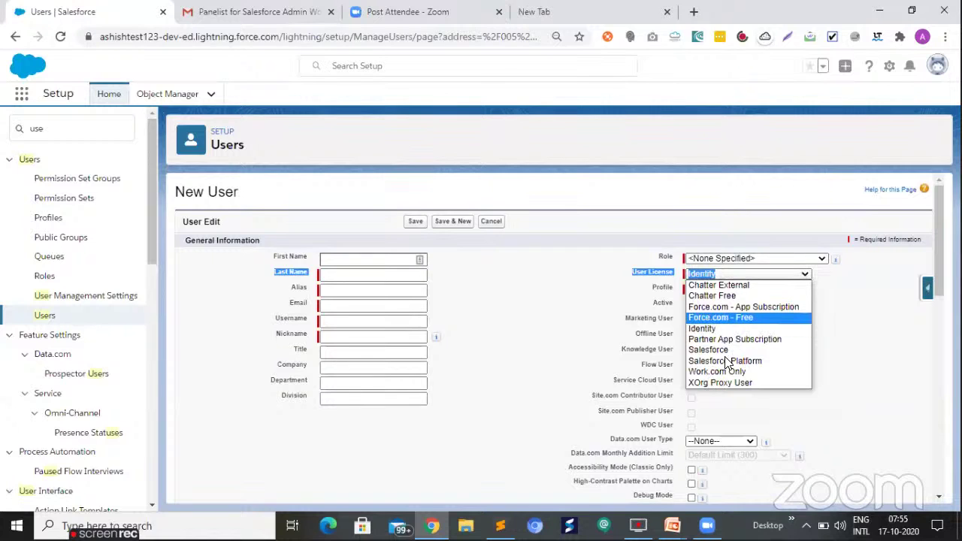
key(Down)
key(Down)
key(Down)
key(Down)
click(764, 285)
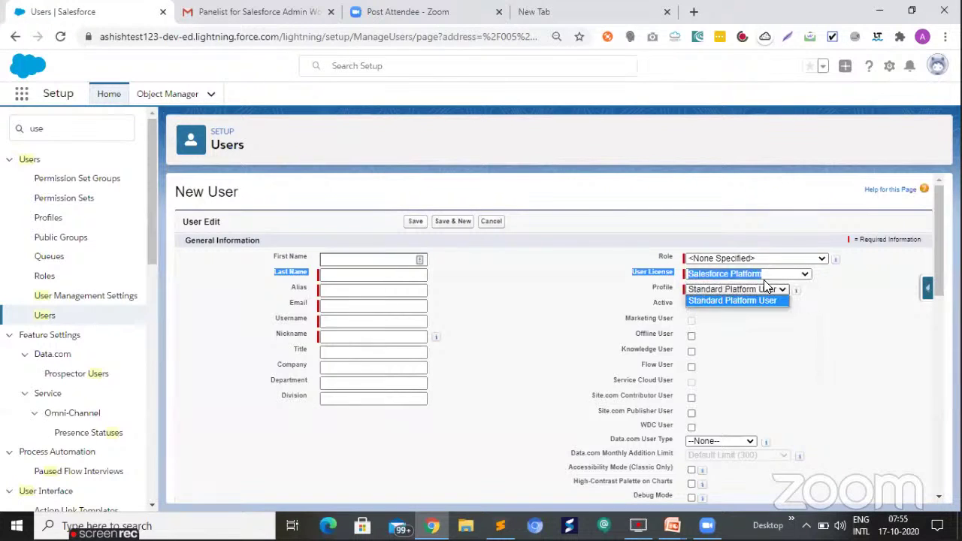
Set the new user's license to Salesforce and assign the custom Marketing Uses profile
click(797, 277)
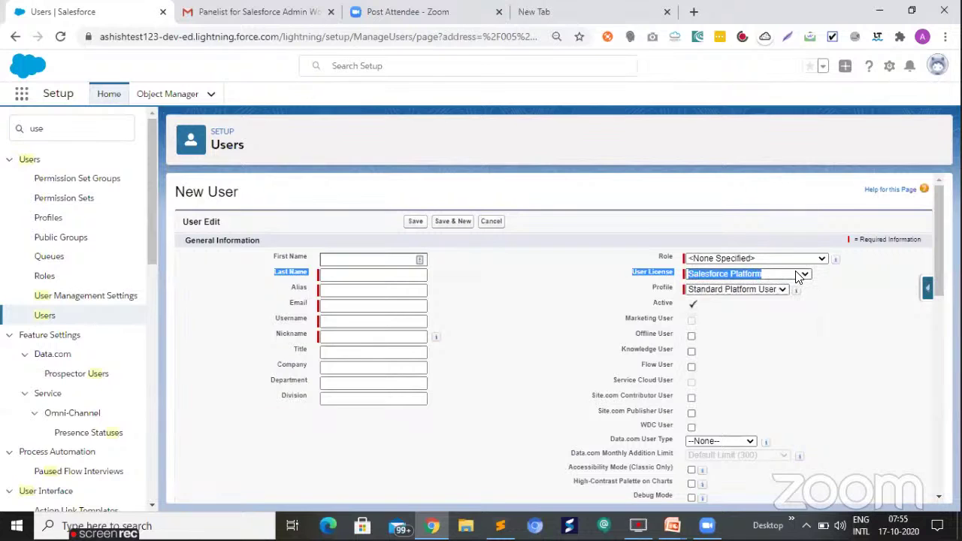
key(alt+Down)
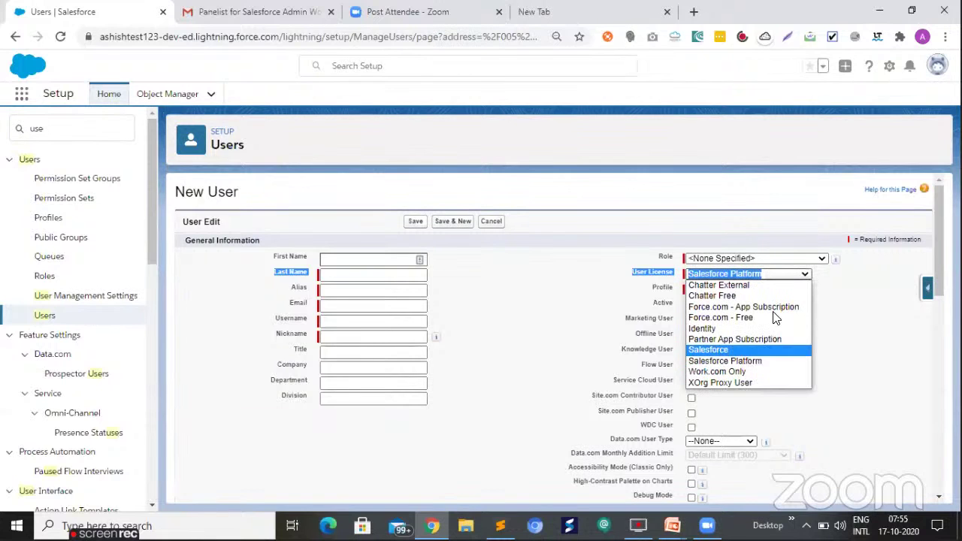
key(Return)
click(783, 294)
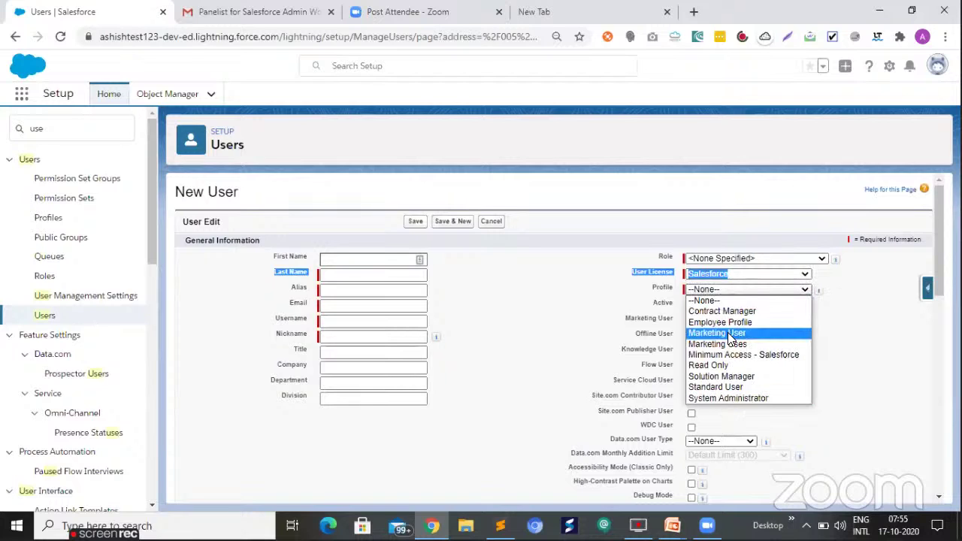
key(Down)
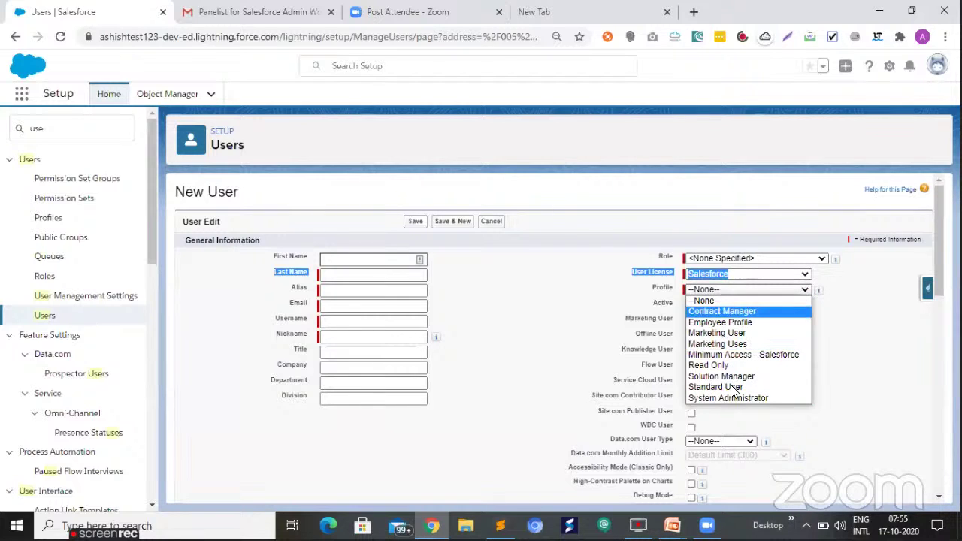
click(759, 341)
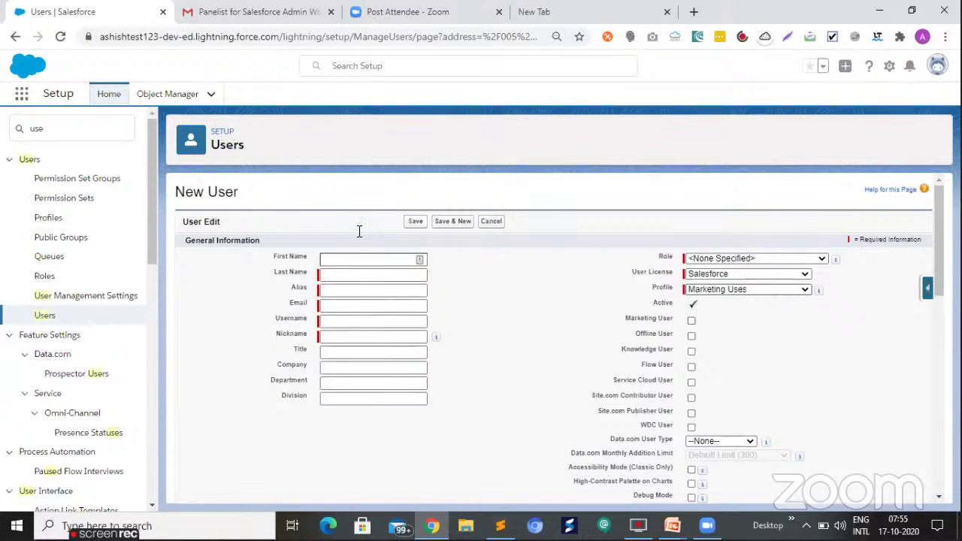
click(337, 273)
click(337, 273)
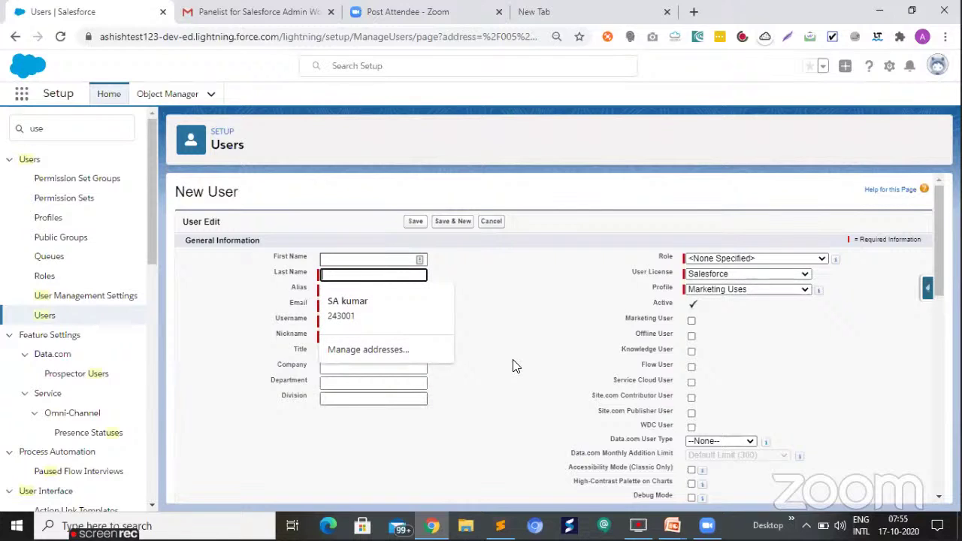
click(466, 209)
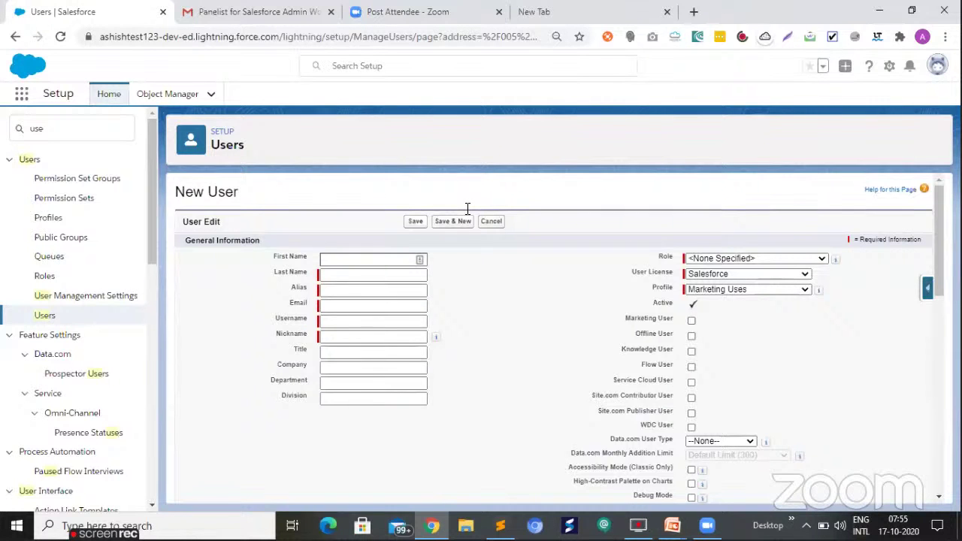
Switch to the slide presentation and view the slide on Salesforce roles and the role hierarchy
key(alt+Tab)
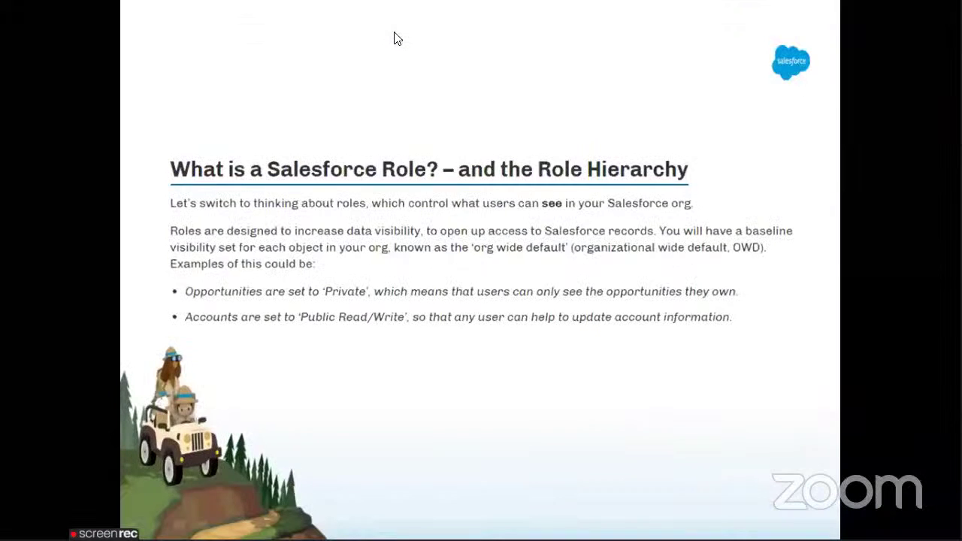
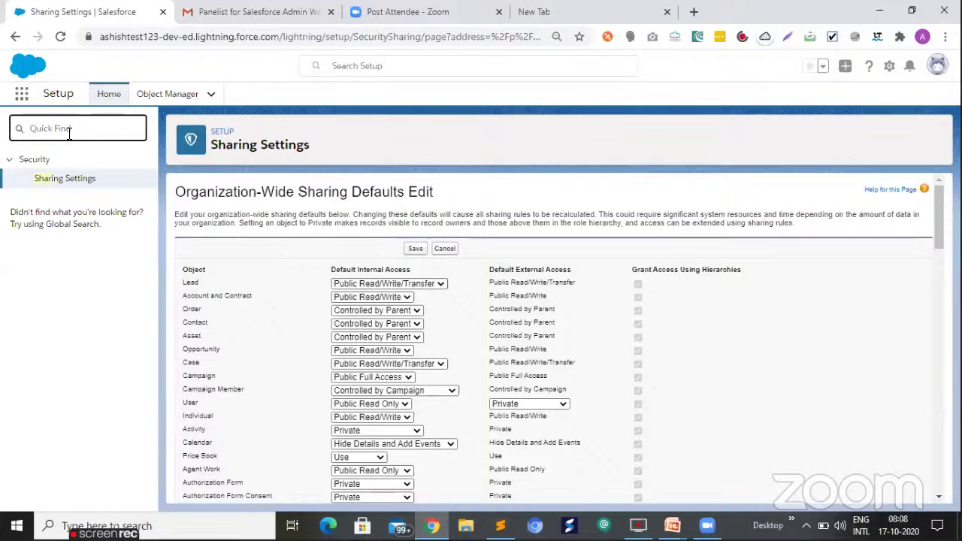
Search Setup for "permiss" and open the Permission Sets page
text(permiss)
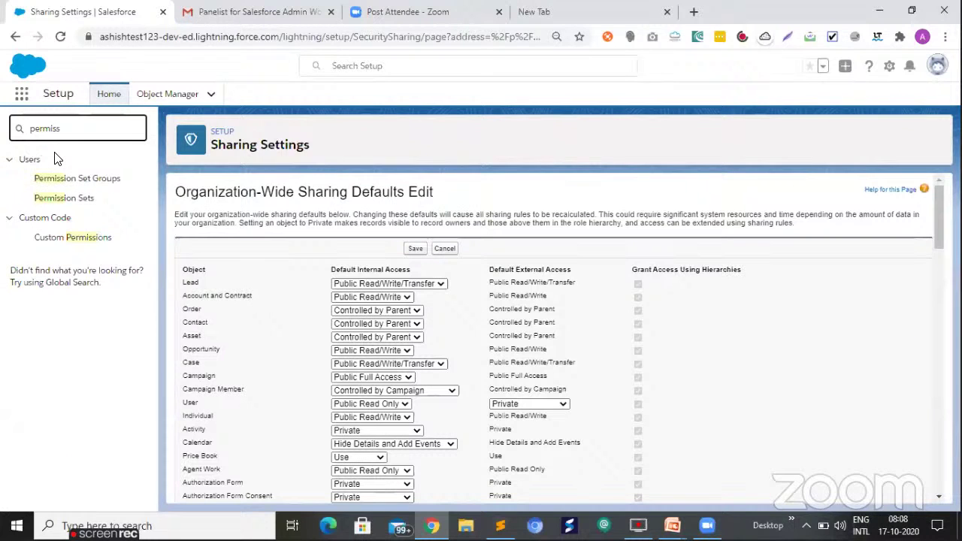
click(57, 199)
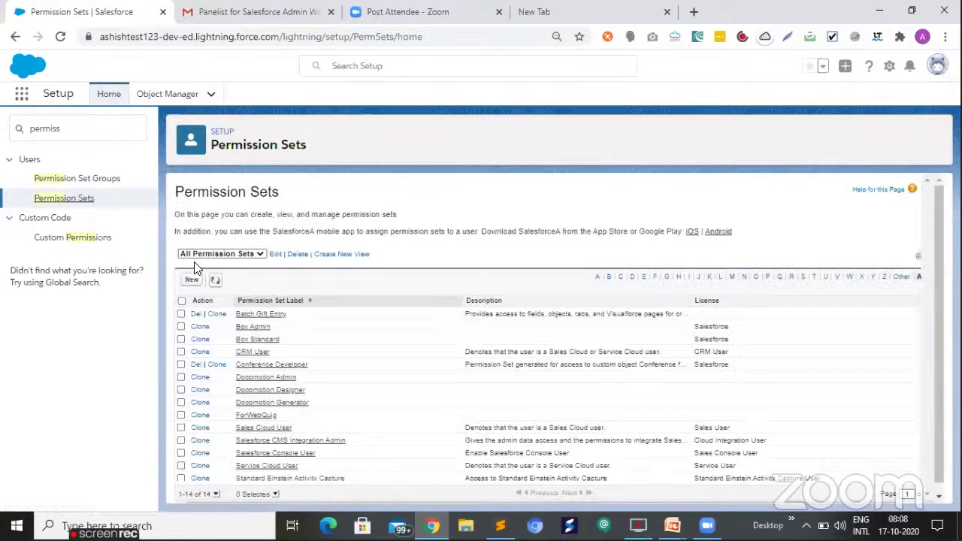
Create and save a permission set labelled Test PS1 with API name Test_PS1 and no specific license
click(191, 280)
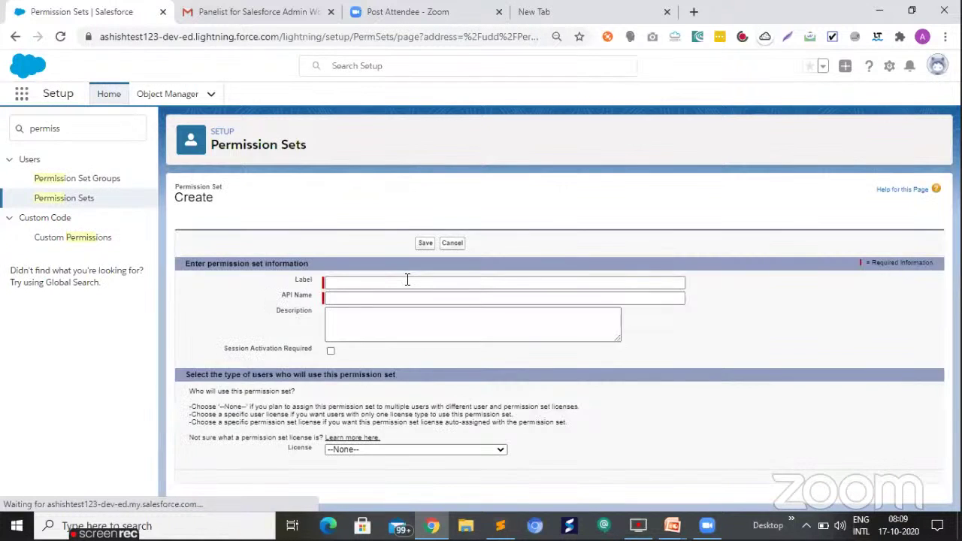
click(405, 281)
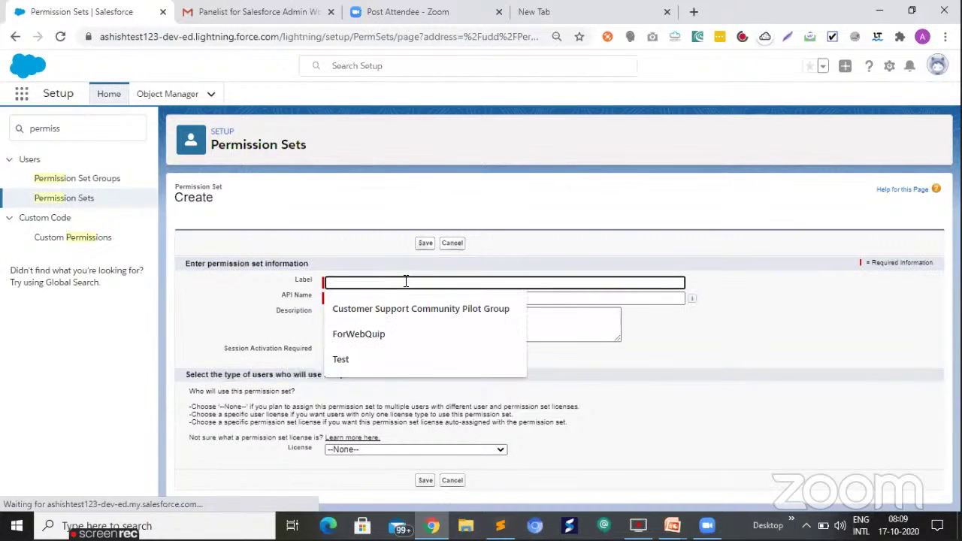
text(Test)
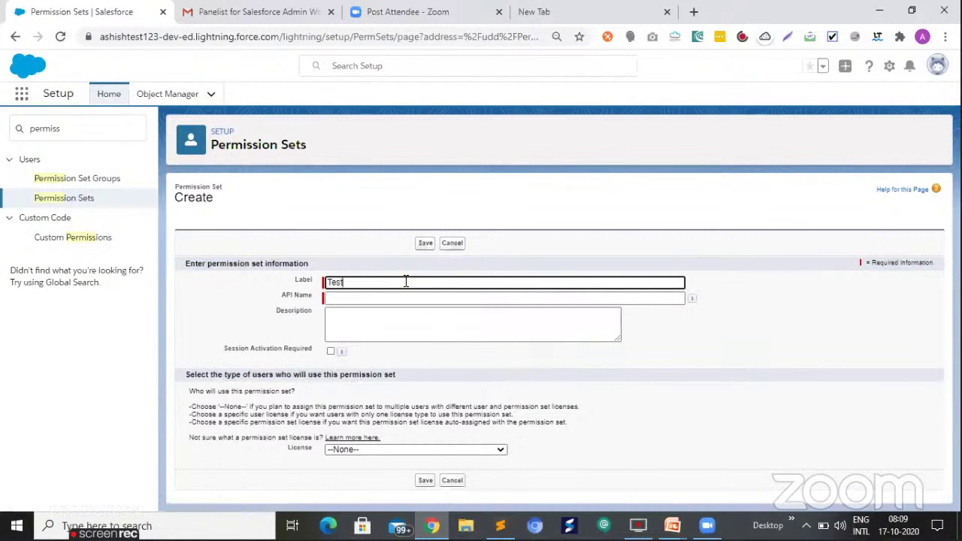
text( PS1)
key(Tab)
key(Tab)
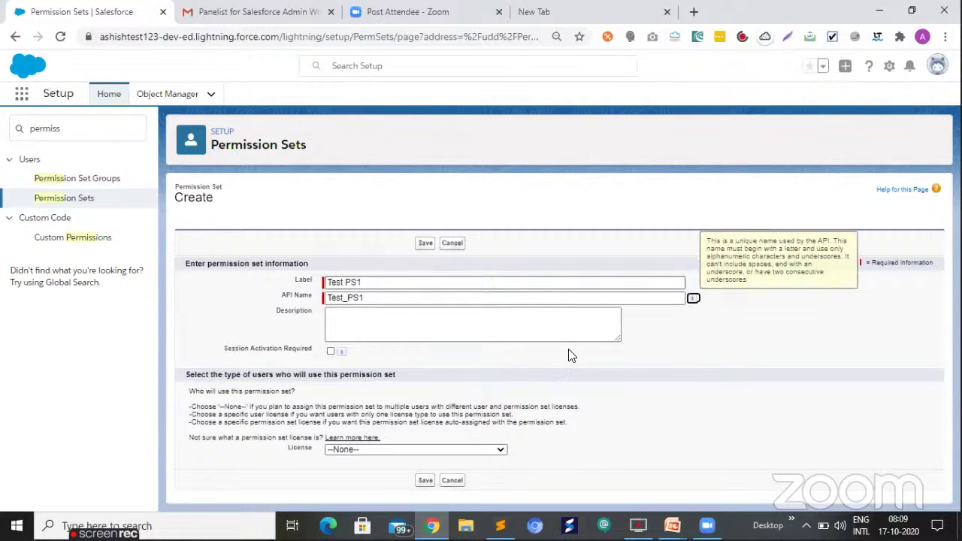
click(742, 436)
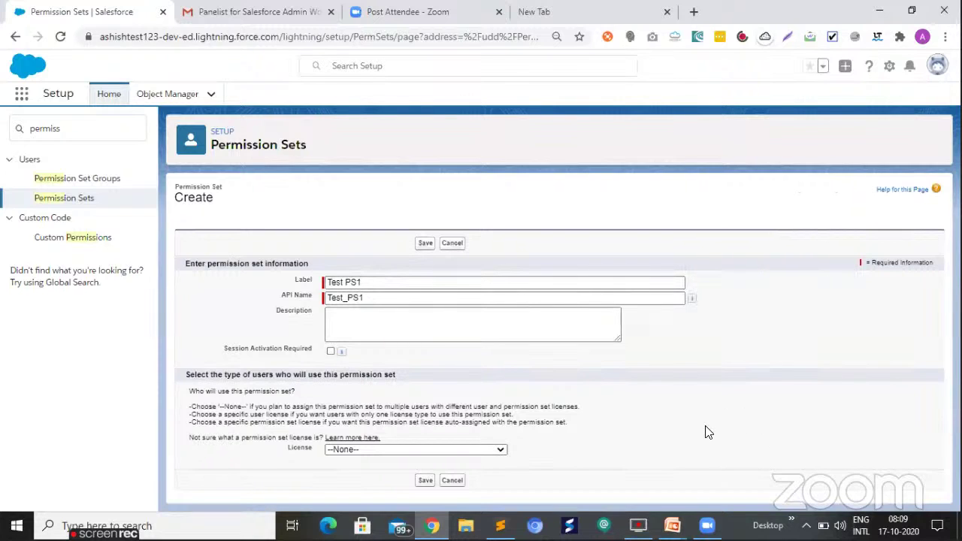
key(F11)
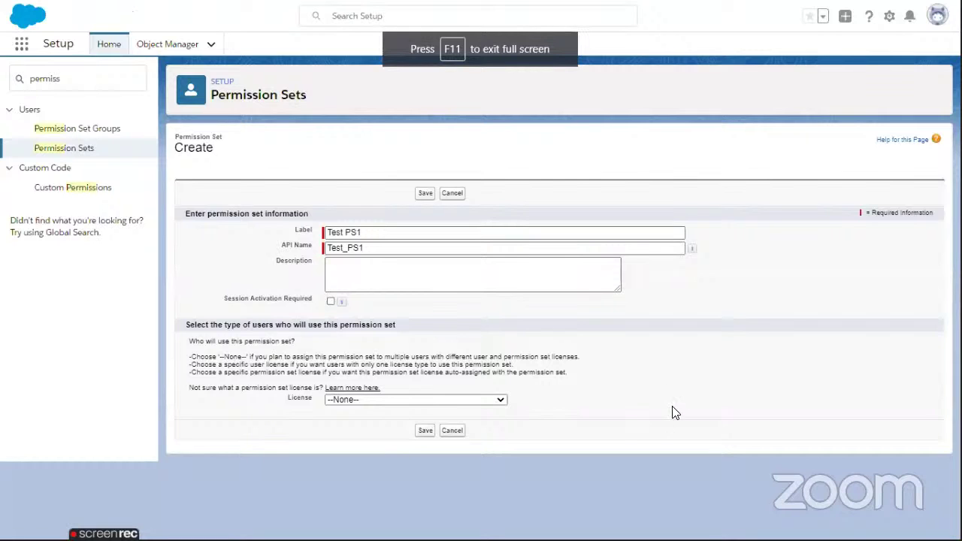
key(F11)
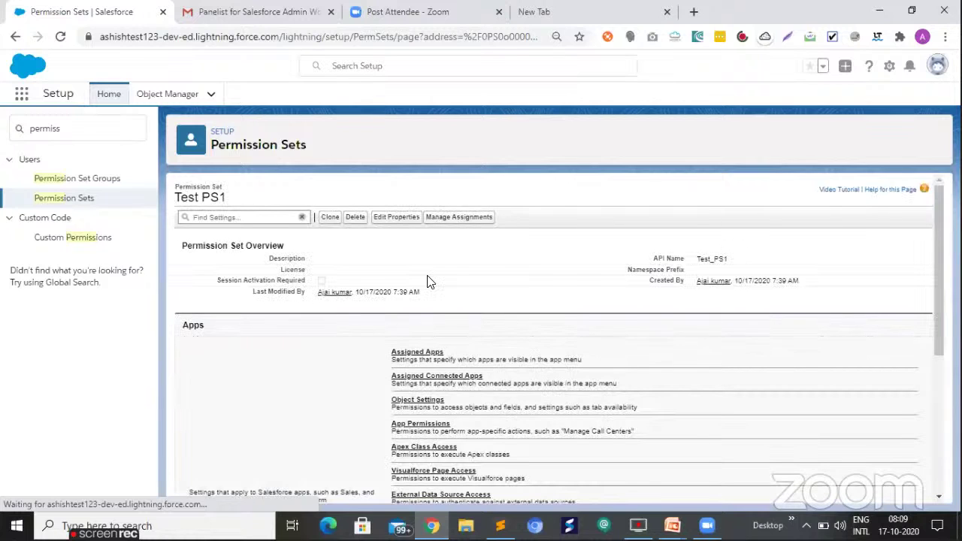
Edit the Accounts object settings of the Test PS1 permission set and enable the Read and Create object permissions
scroll(426, 282, down, 1)
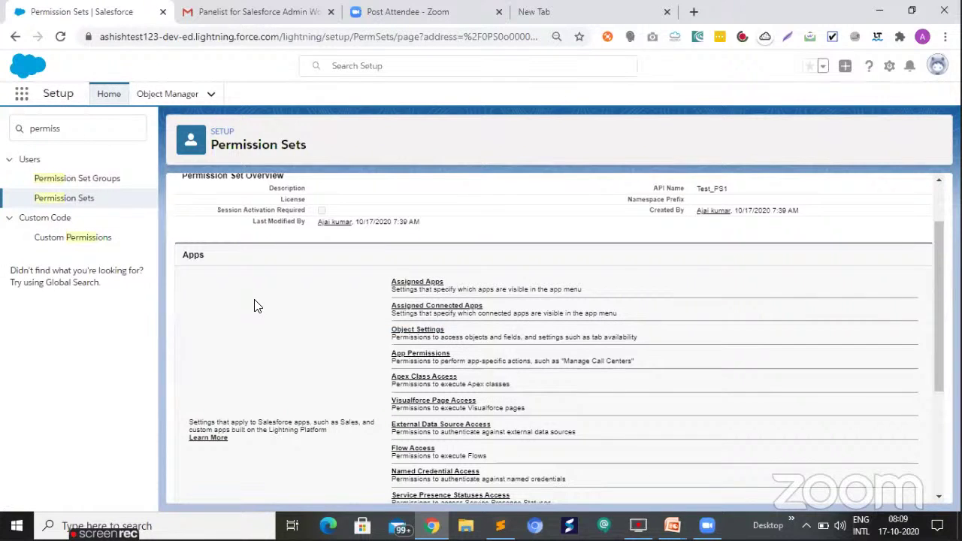
scroll(254, 305, up, 1)
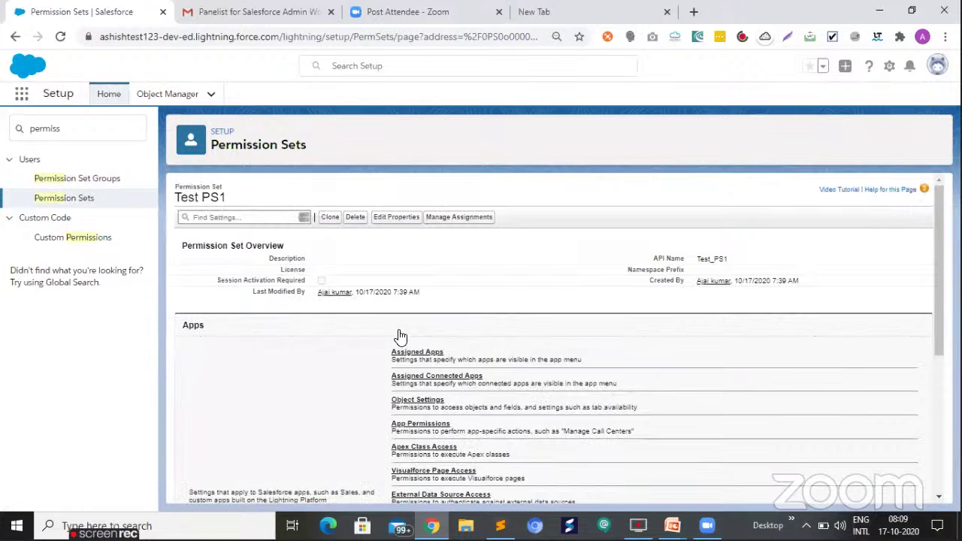
scroll(408, 335, down, 1)
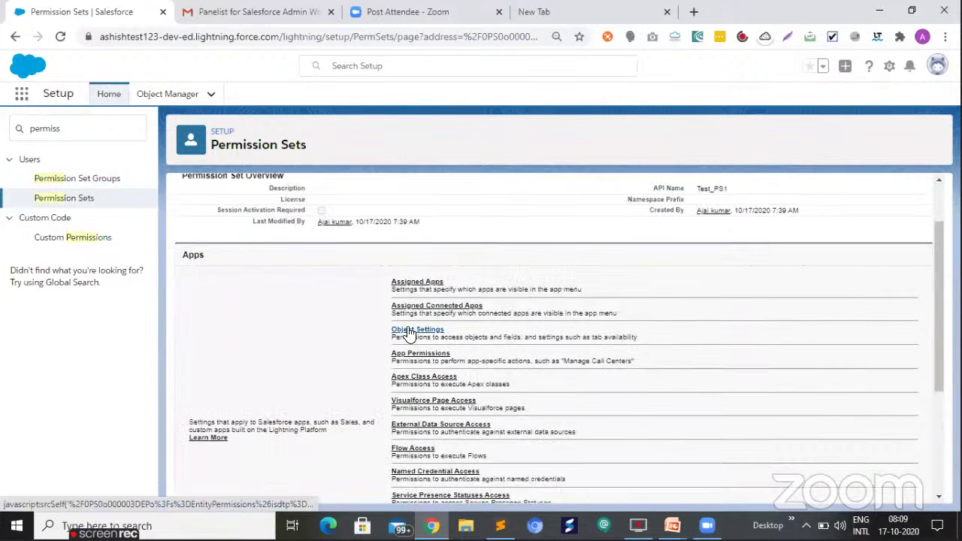
click(408, 329)
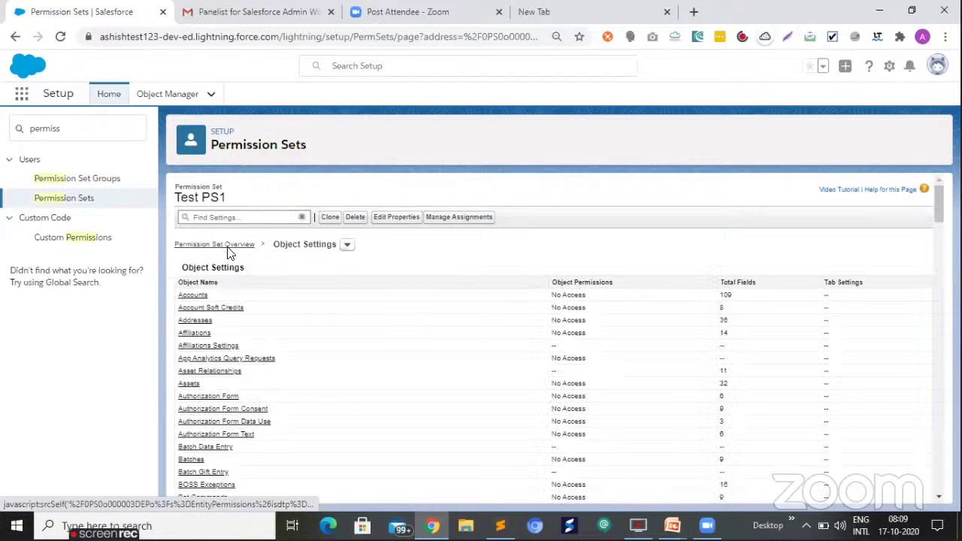
click(194, 296)
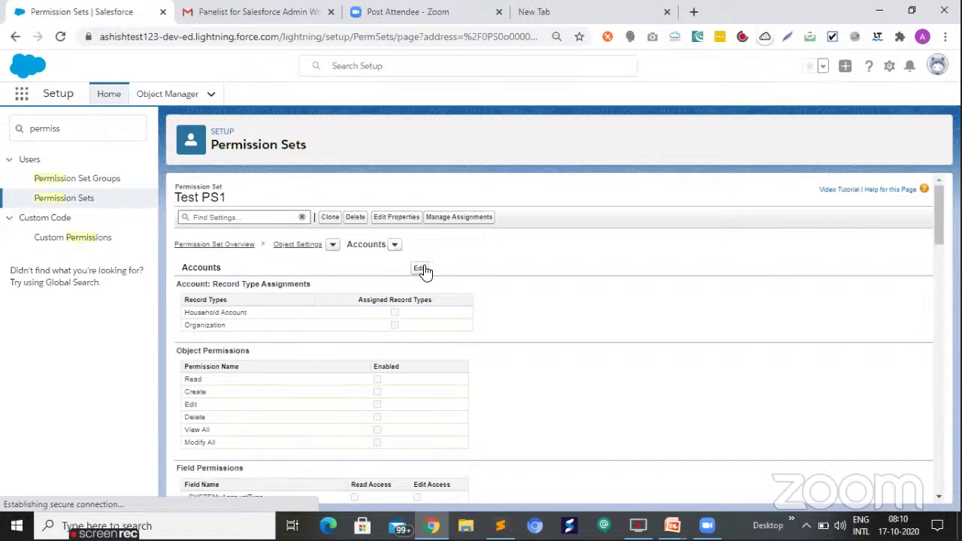
click(422, 271)
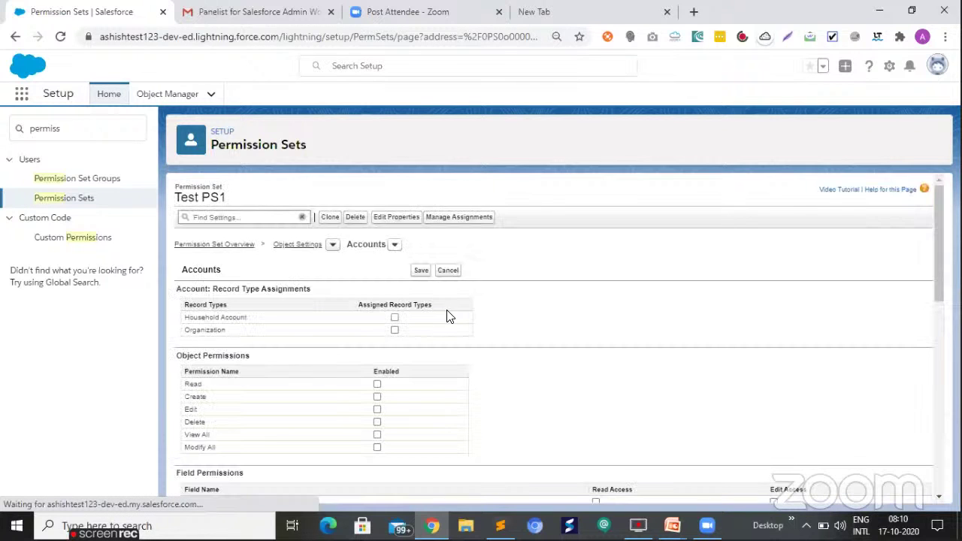
click(377, 397)
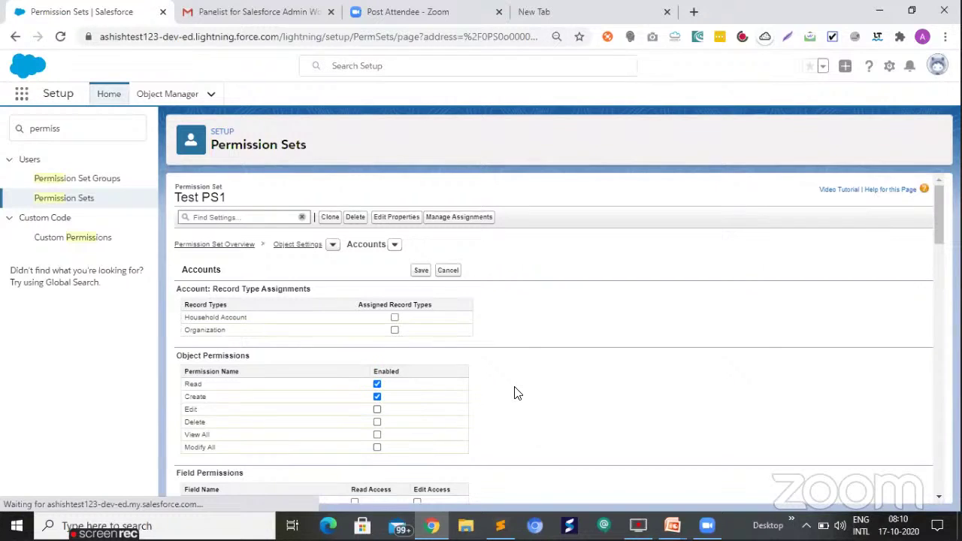
Grant read and edit access to the _SYSTEM: AccountType, Account Number, Active and Annual Revenue fields
scroll(516, 395, down, 3)
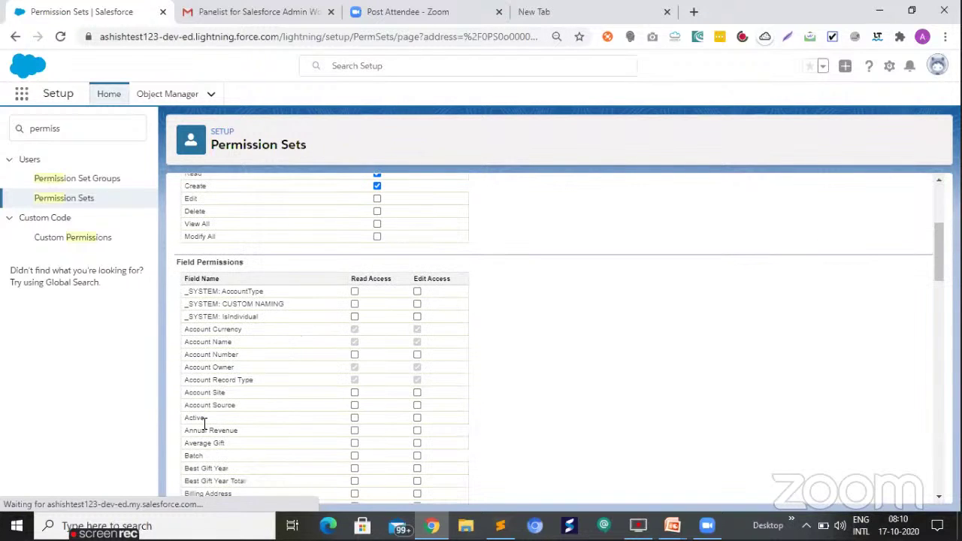
scroll(187, 284, up, 1)
scroll(496, 382, up, 2)
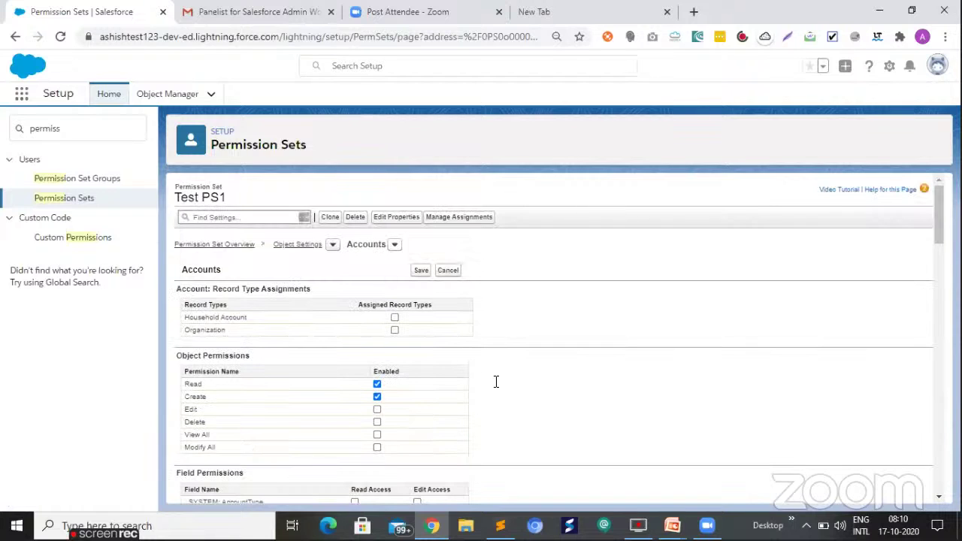
scroll(354, 413, down, 5)
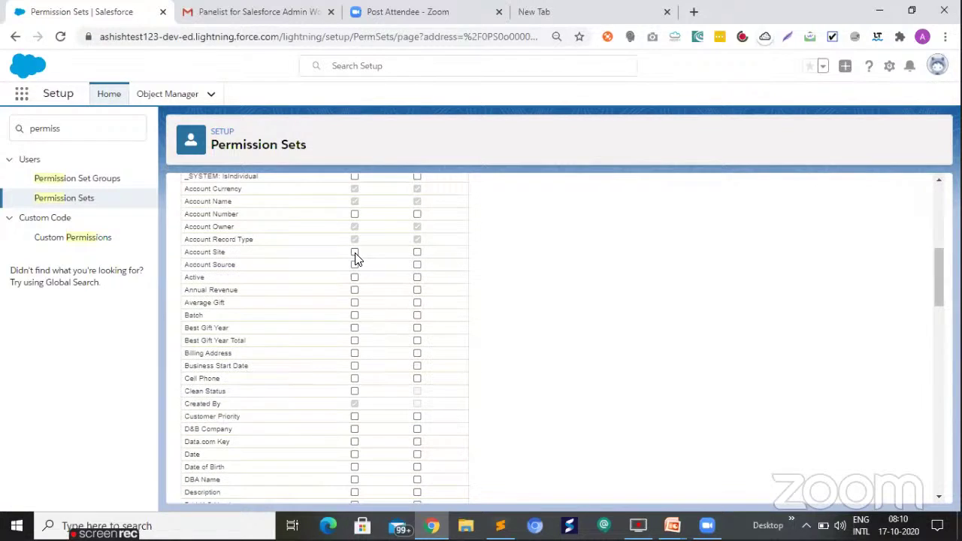
scroll(355, 266, up, 2)
click(354, 292)
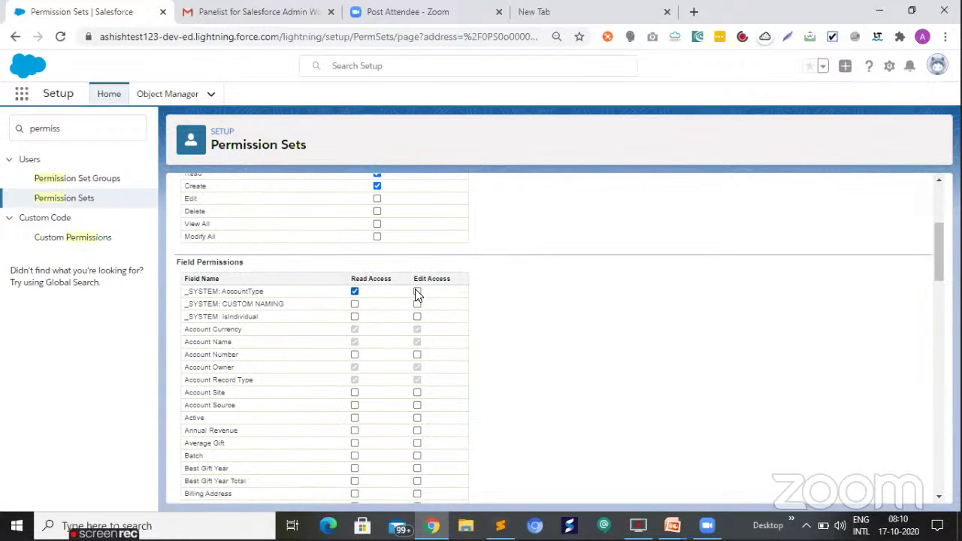
click(417, 292)
click(354, 355)
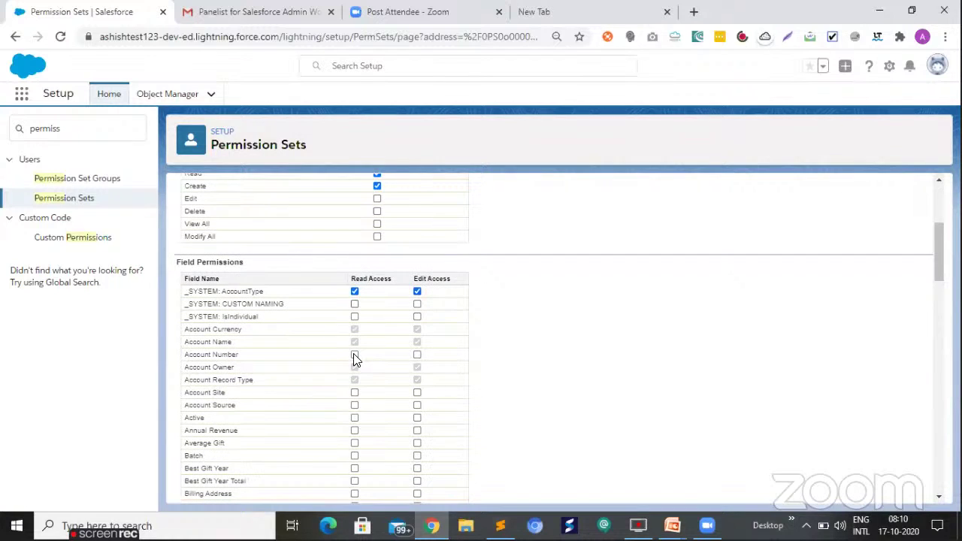
click(415, 356)
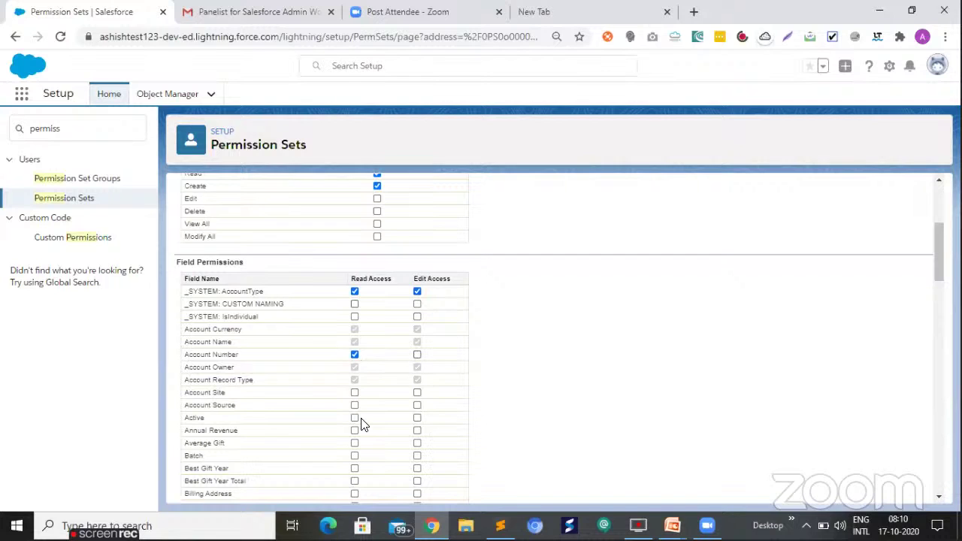
click(416, 418)
click(417, 431)
Review the object and field permissions for Accounts and save the settings
scroll(519, 350, up, 2)
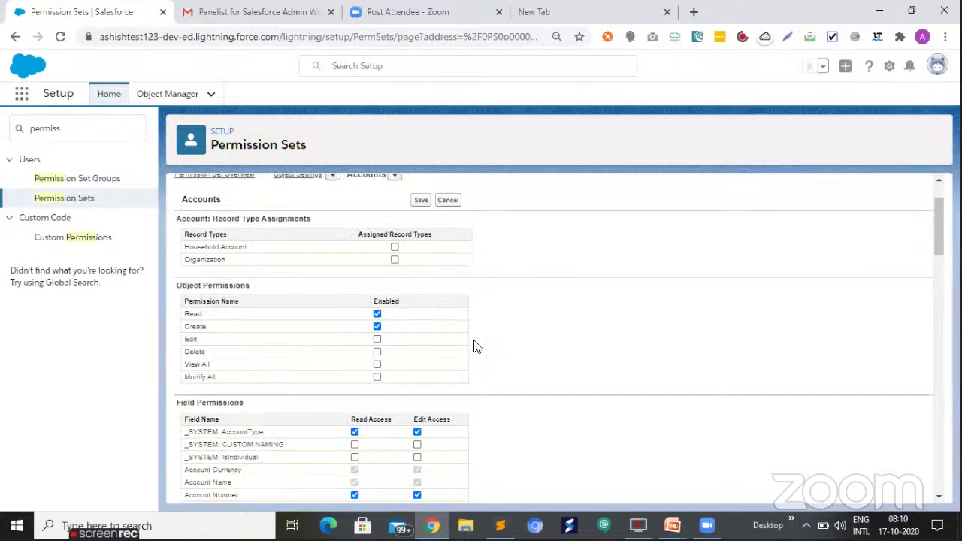
scroll(193, 259, down, 1)
scroll(553, 323, down, 1)
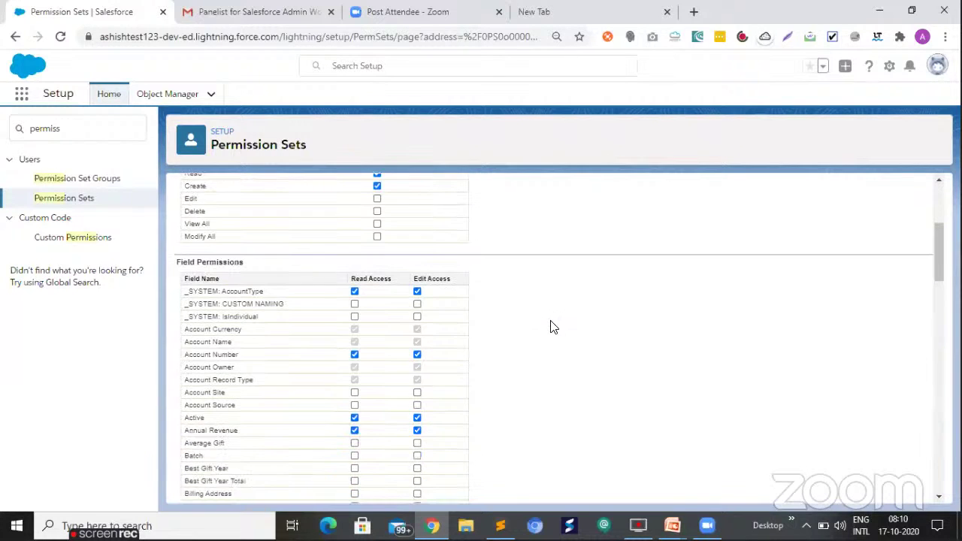
scroll(554, 331, down, 10)
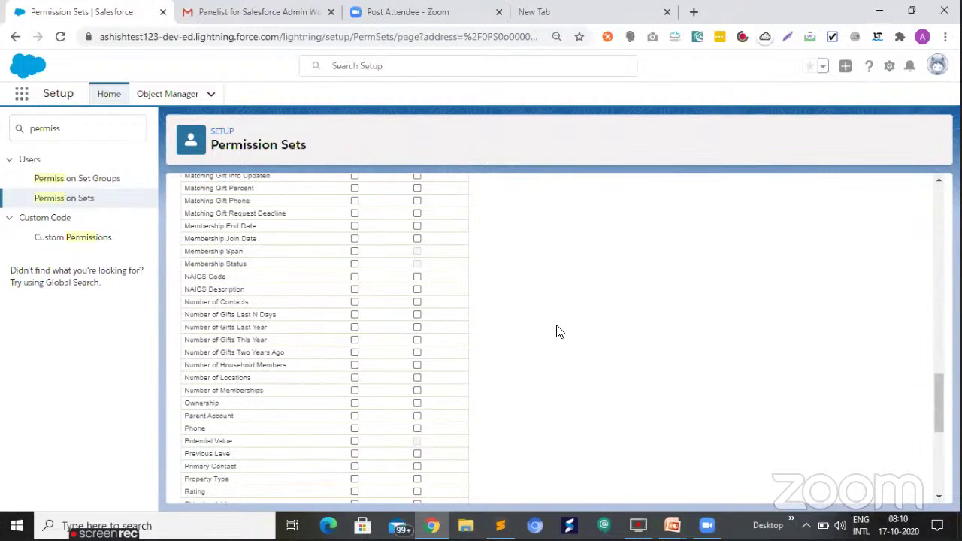
scroll(526, 309, up, 3)
scroll(421, 278, up, 9)
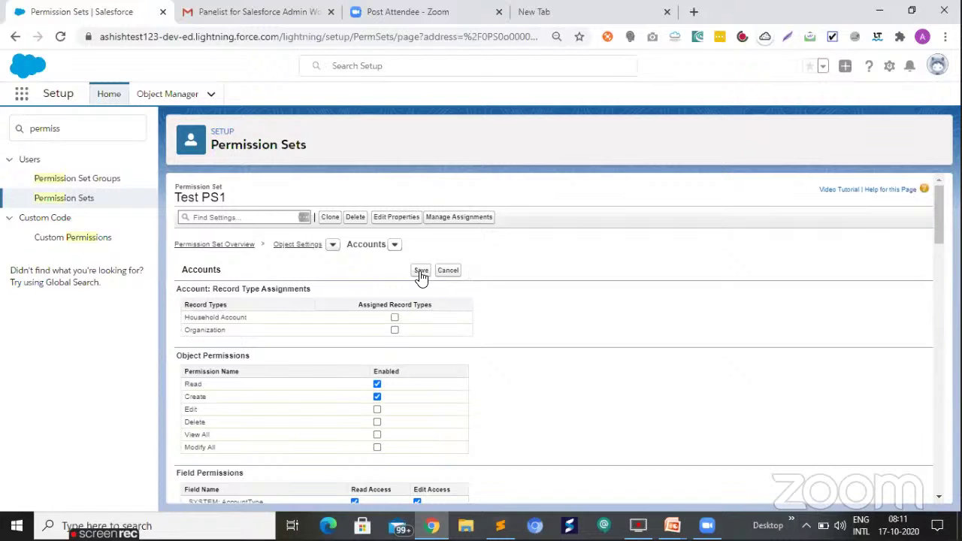
click(421, 272)
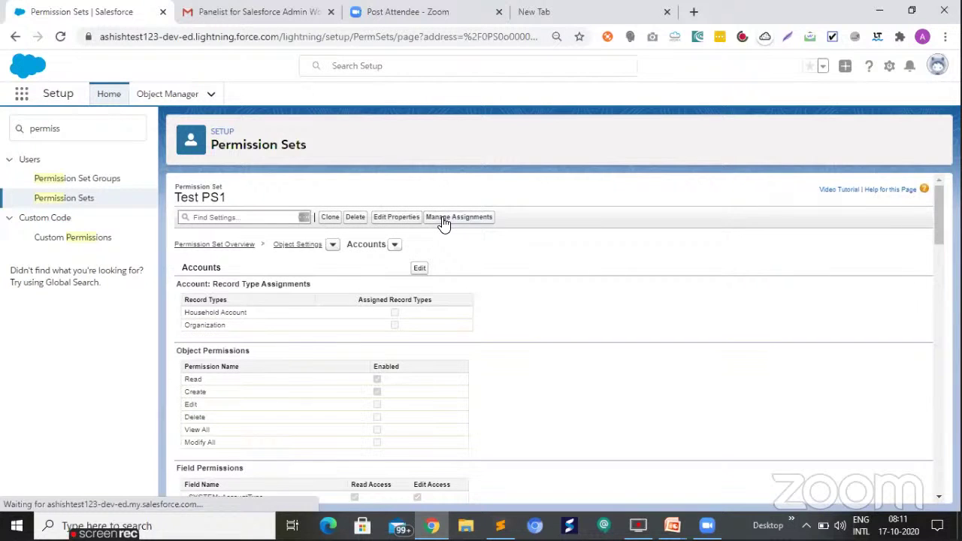
Assign the Test PS1 permission set to the user who has the Force.com - App Subscription User profile
click(444, 223)
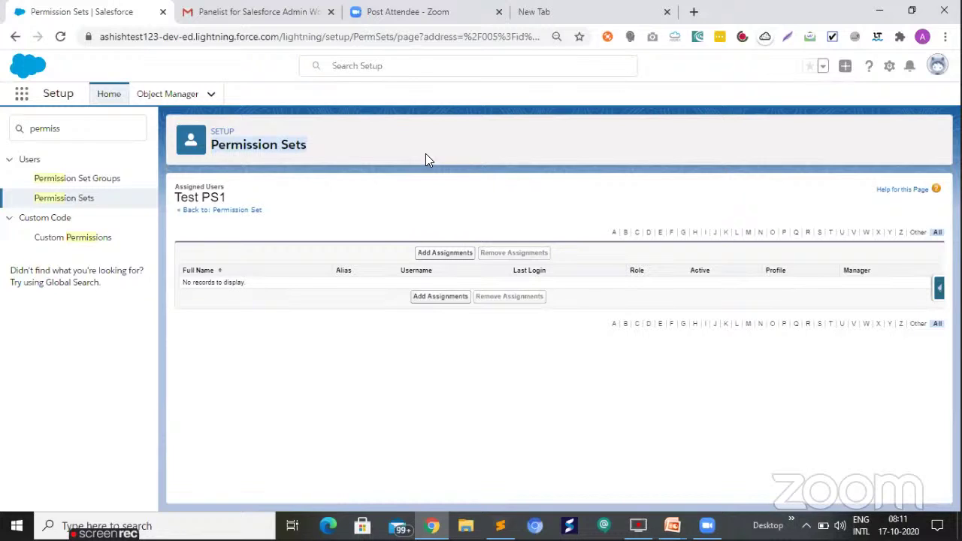
click(443, 255)
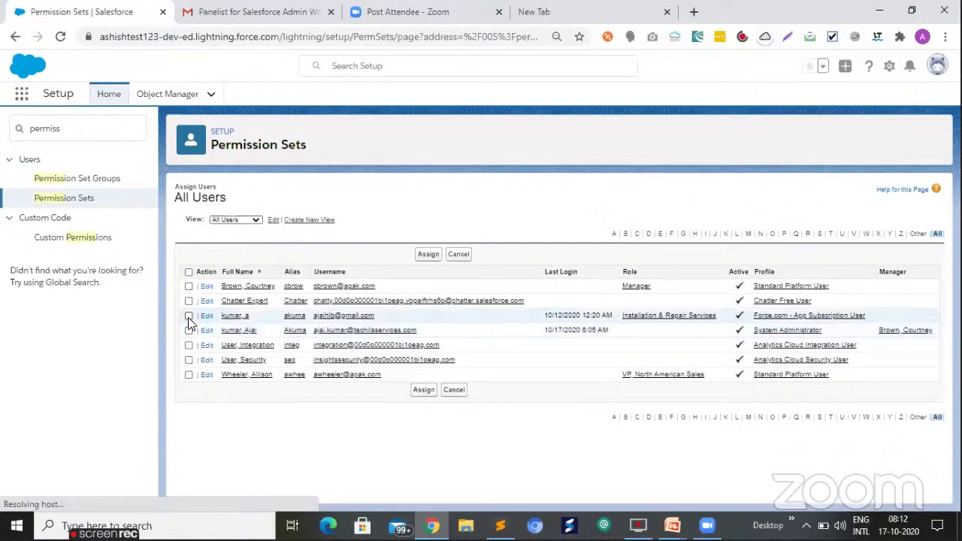
click(189, 315)
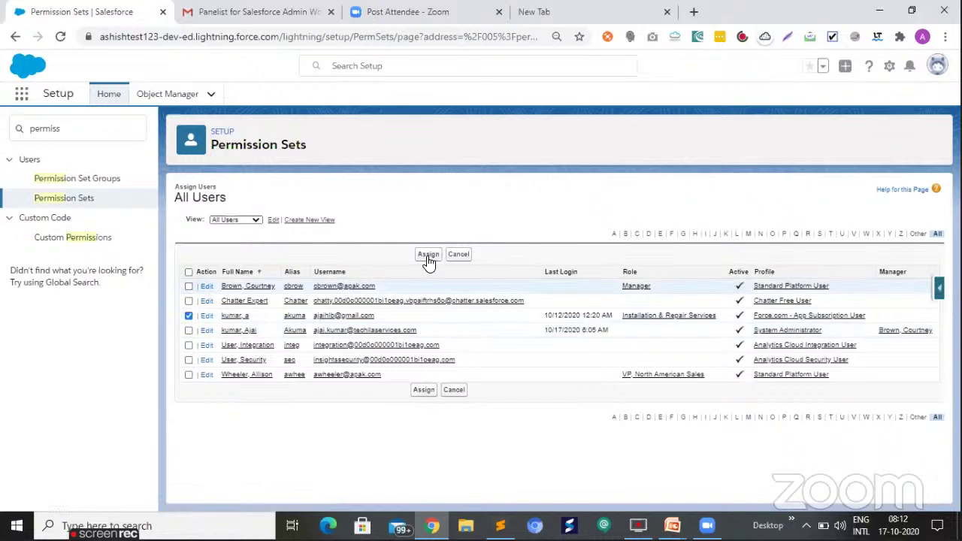
click(427, 255)
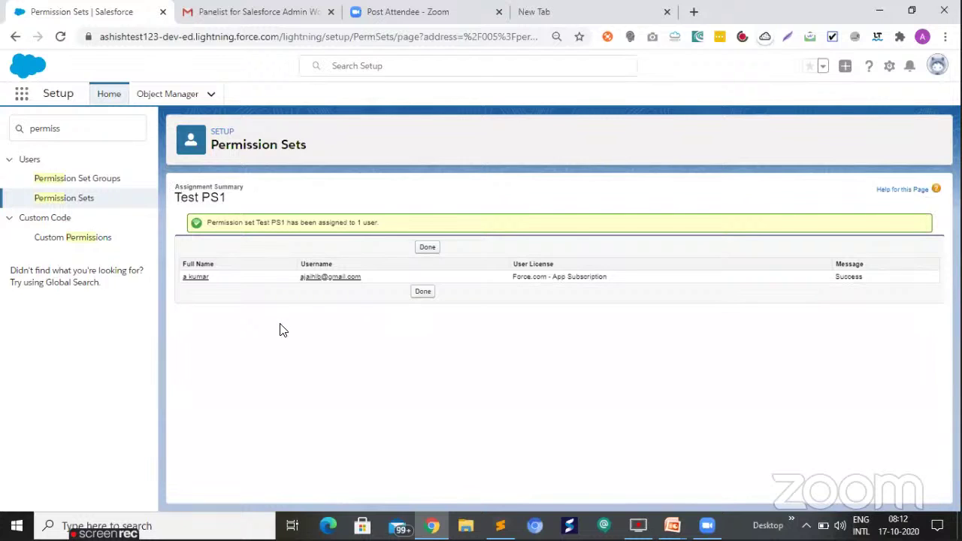
drag(279, 329, 183, 281)
click(220, 283)
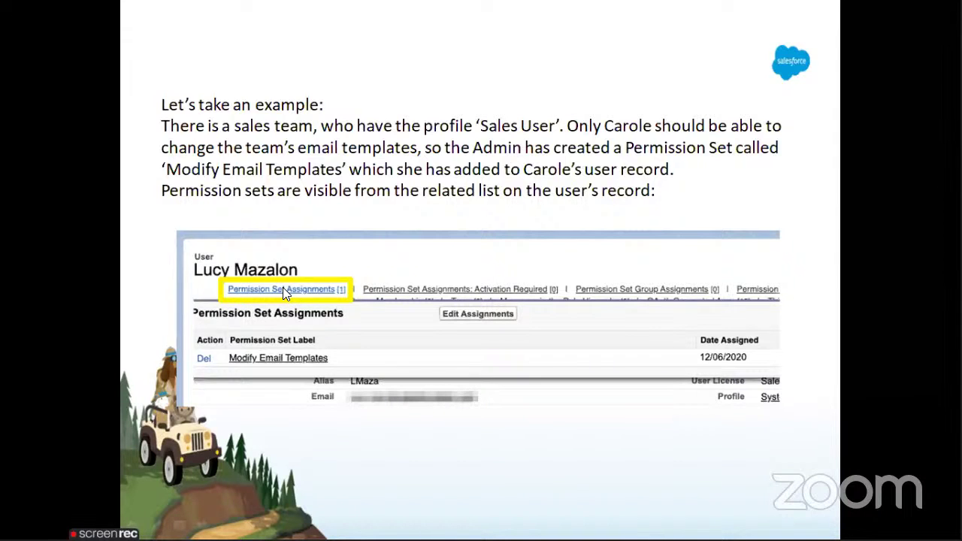
Switch from the slides back to Salesforce, search Setup for "user" and open the Users page
key(alt+Tab)
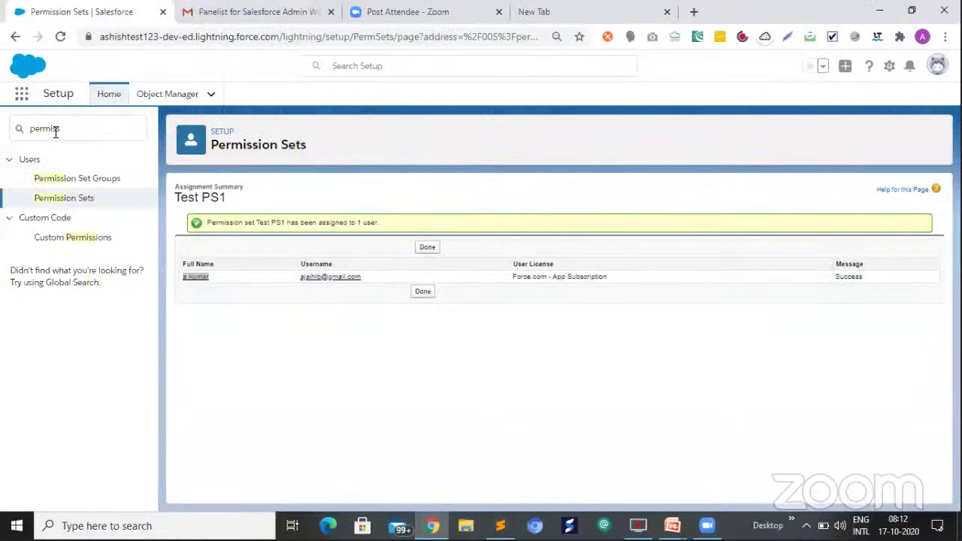
drag(55, 133, 16, 122)
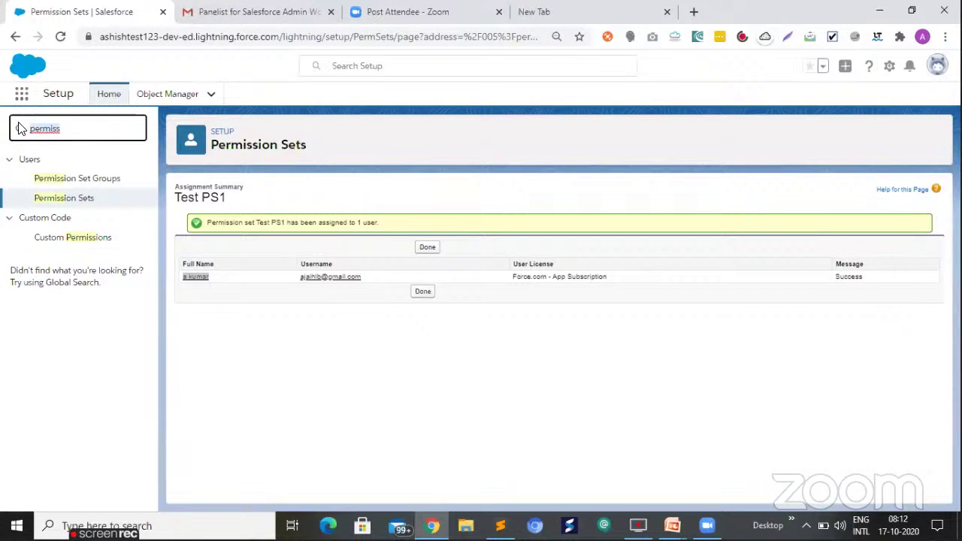
text(us)
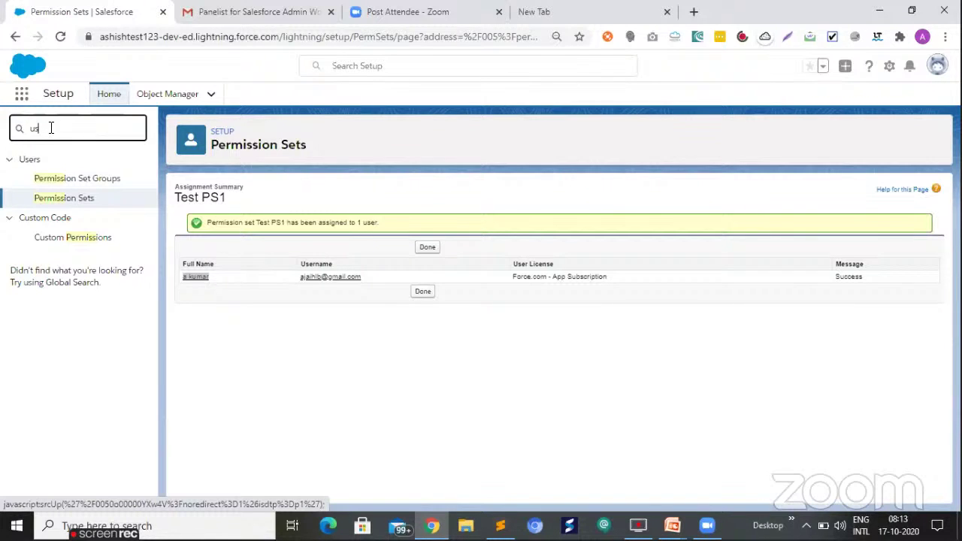
text(er)
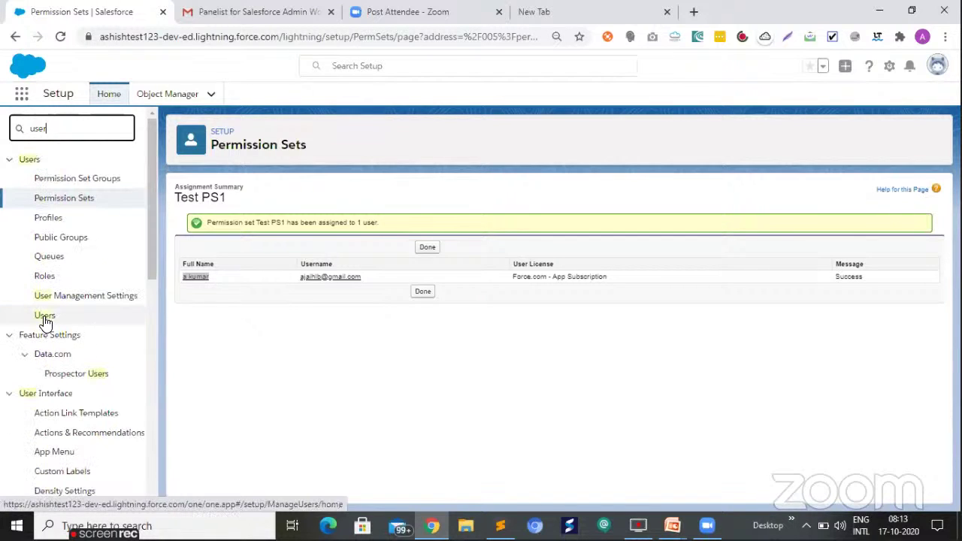
click(45, 317)
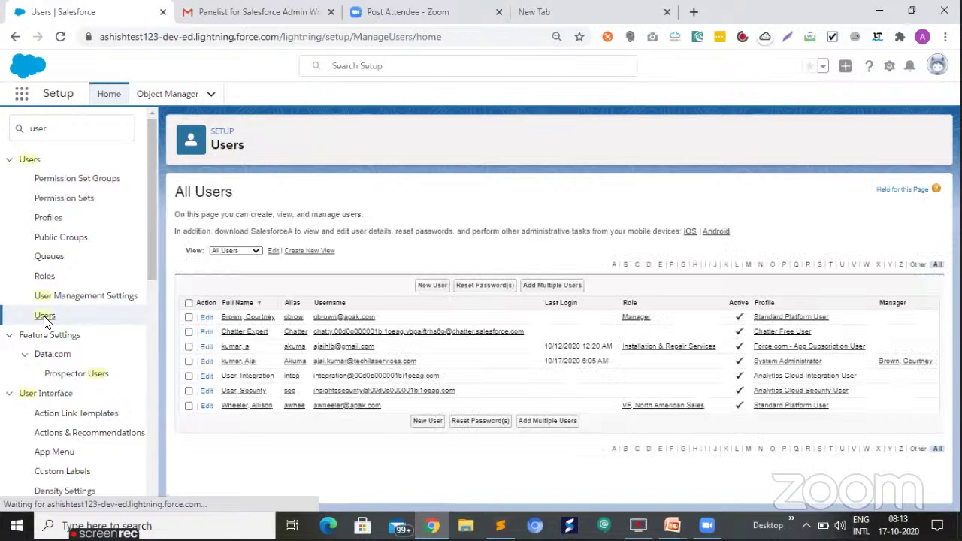
Open the record of the user with the Force.com - App Subscription User profile and check its permission set assignments
click(233, 346)
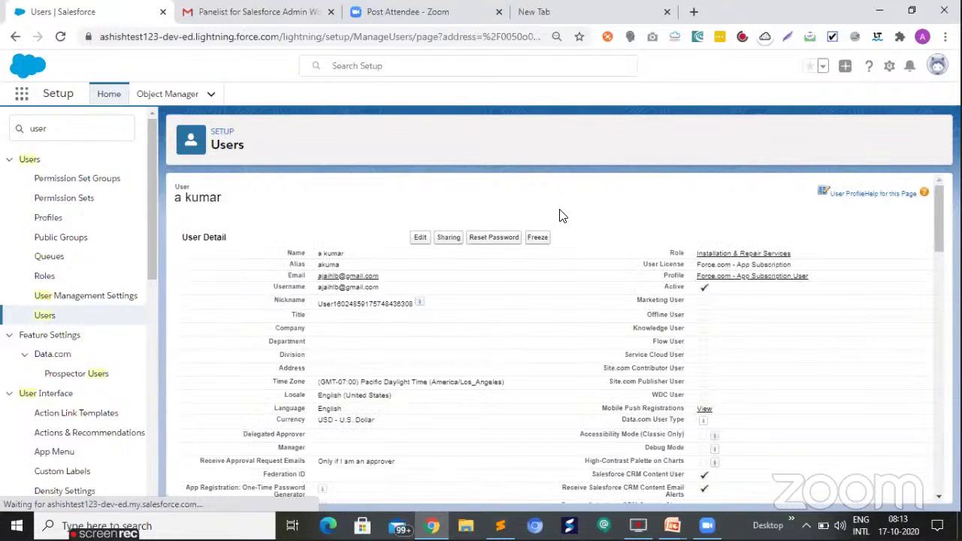
scroll(403, 418, down, 6)
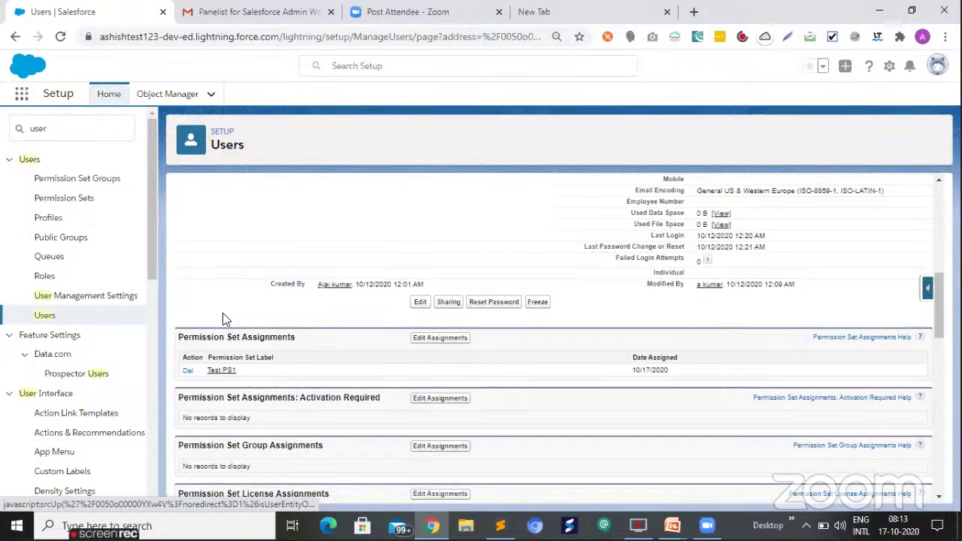
scroll(213, 284, down, 1)
triple_click(211, 272)
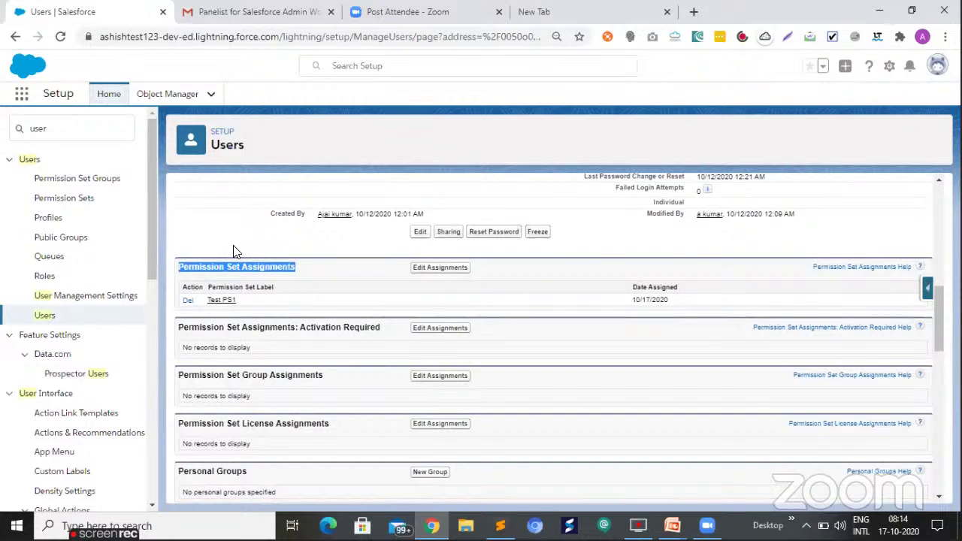
scroll(232, 249, up, 4)
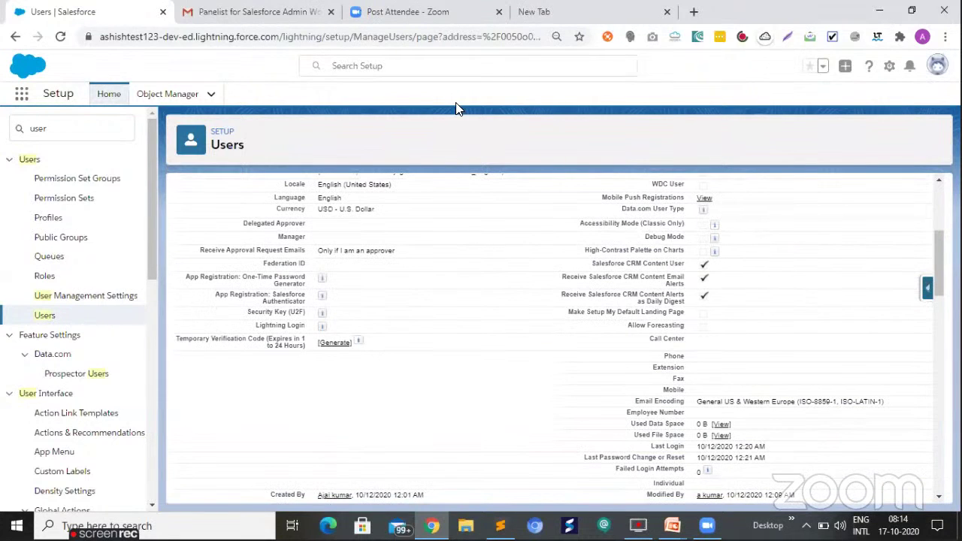
Switch to the PowerPoint slide show to view the slide on adding and removing permission sets, then return to Salesforce
click(546, 415)
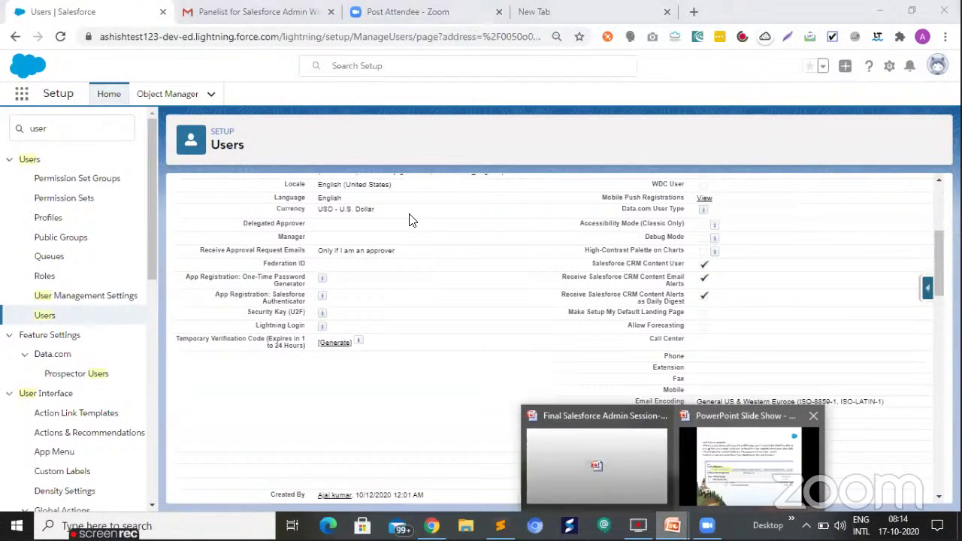
click(381, 215)
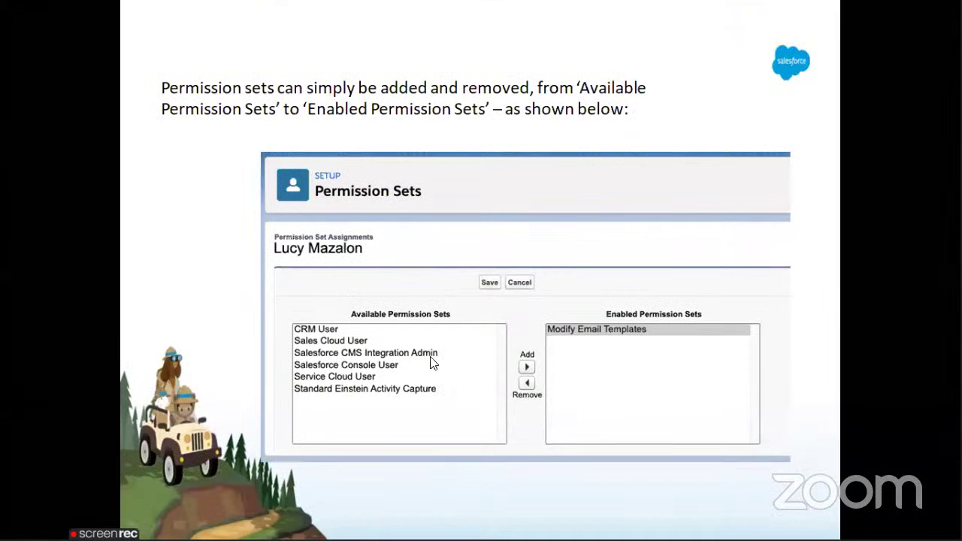
key(alt+Tab)
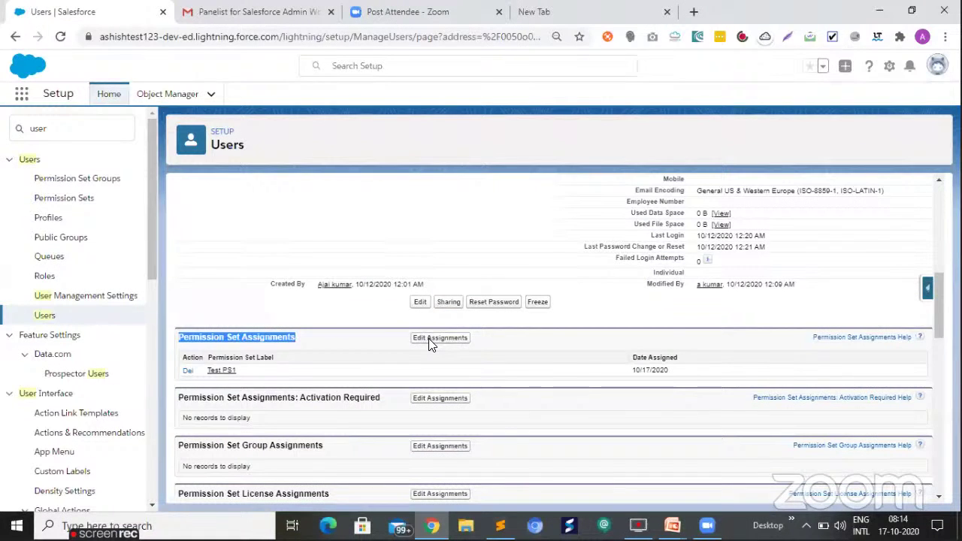
Edit the user's permission set assignments and remove Test PS1 from the enabled permission sets
click(428, 339)
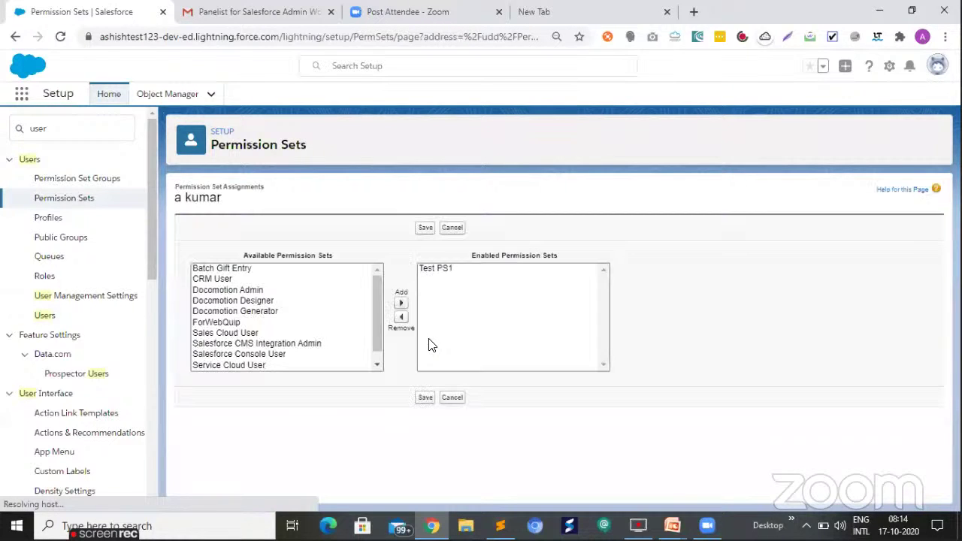
click(424, 314)
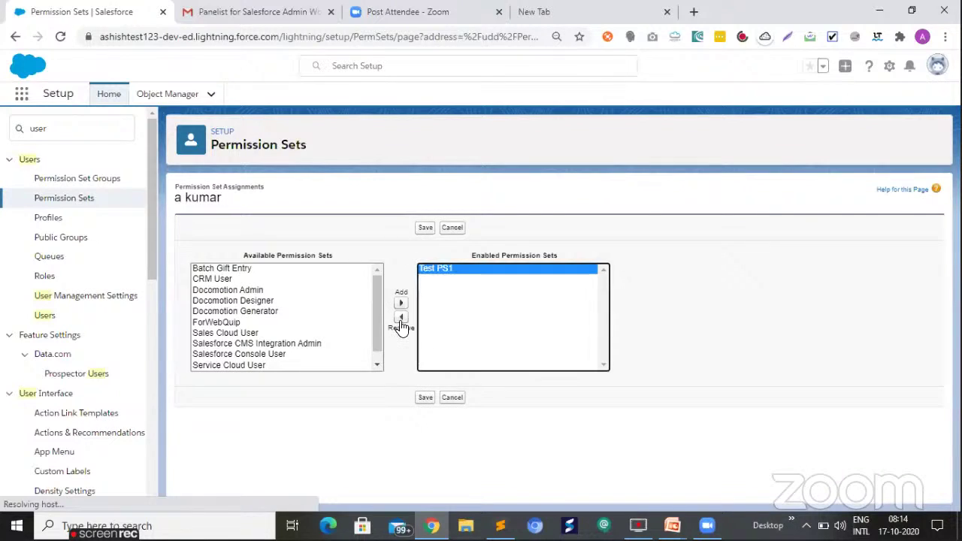
click(401, 316)
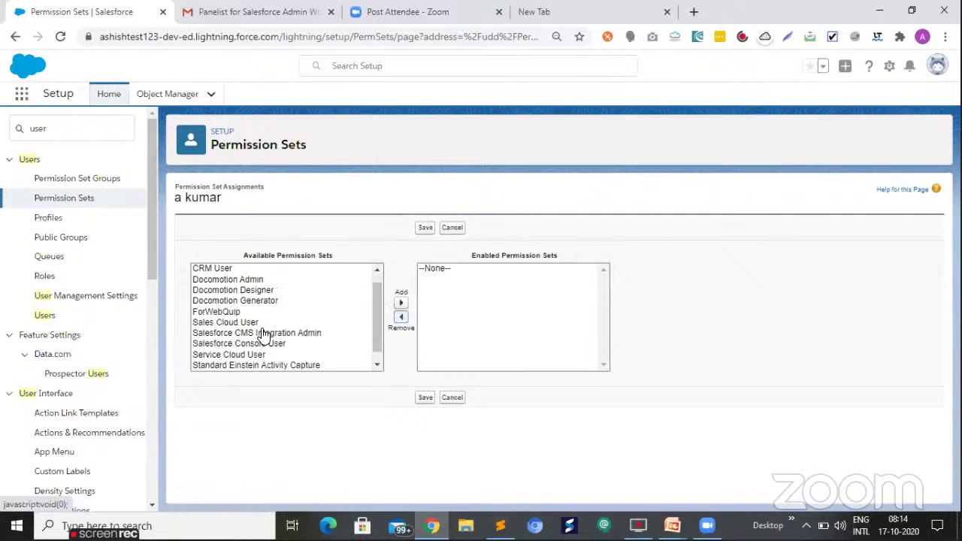
Add Sales Cloud User, Docomotion Designer and Salesforce CMS Integration Admin to the user's enabled permission sets
scroll(215, 317, down, 1)
click(216, 312)
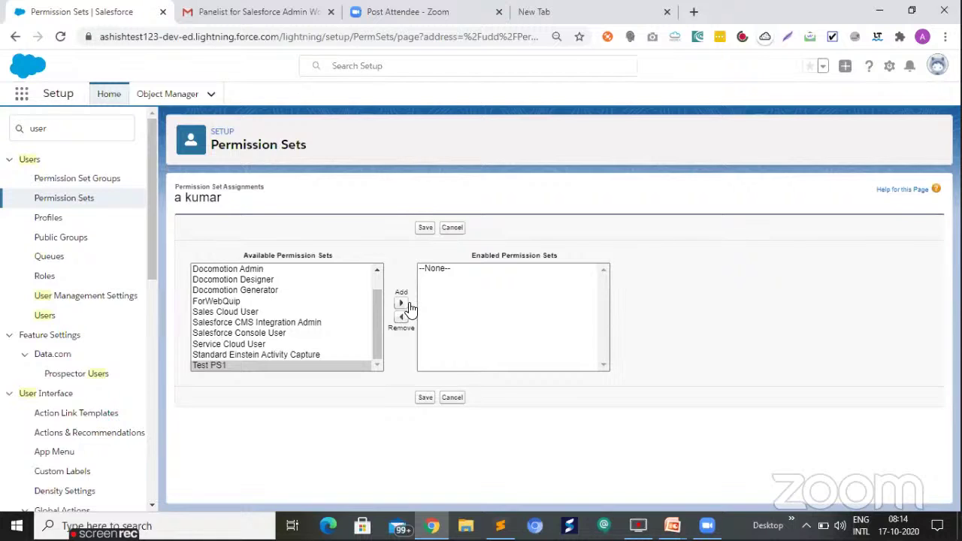
click(401, 304)
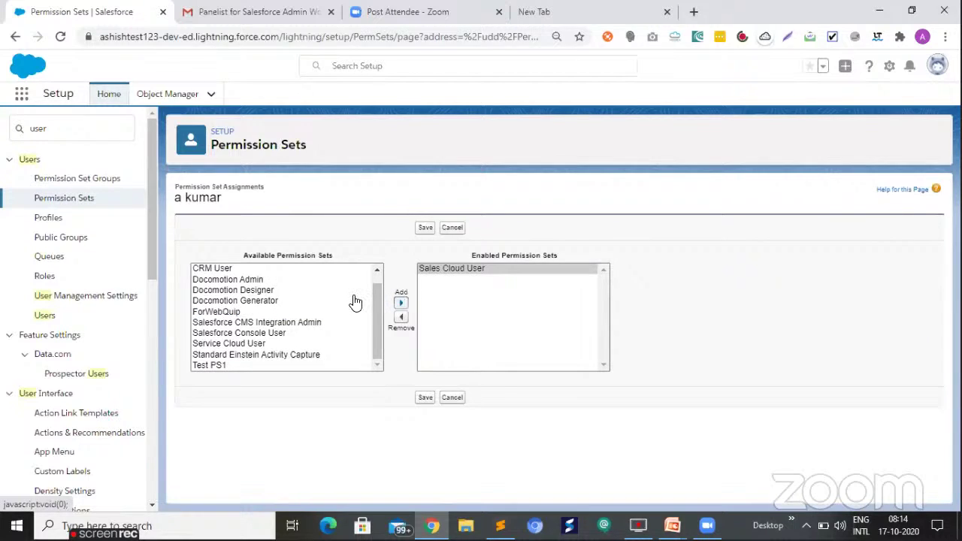
click(252, 322)
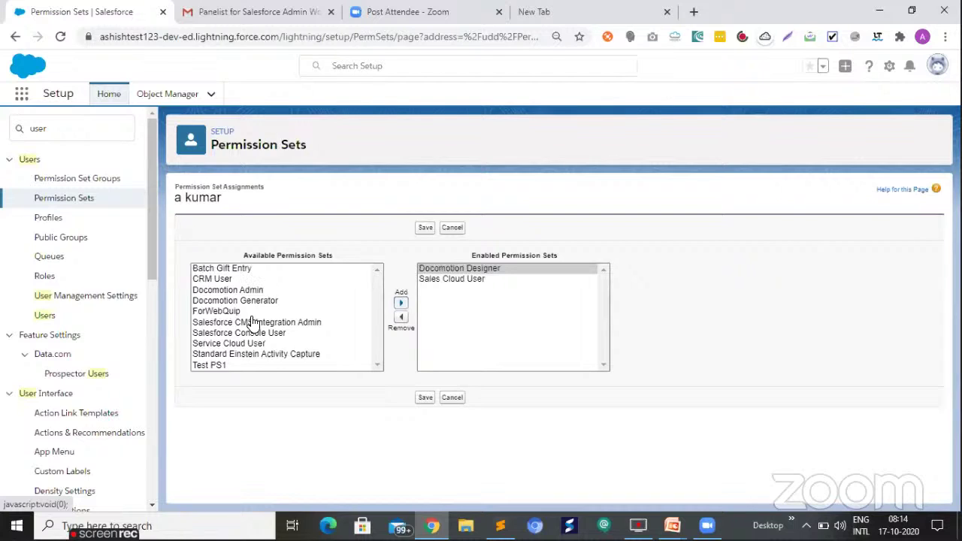
click(400, 304)
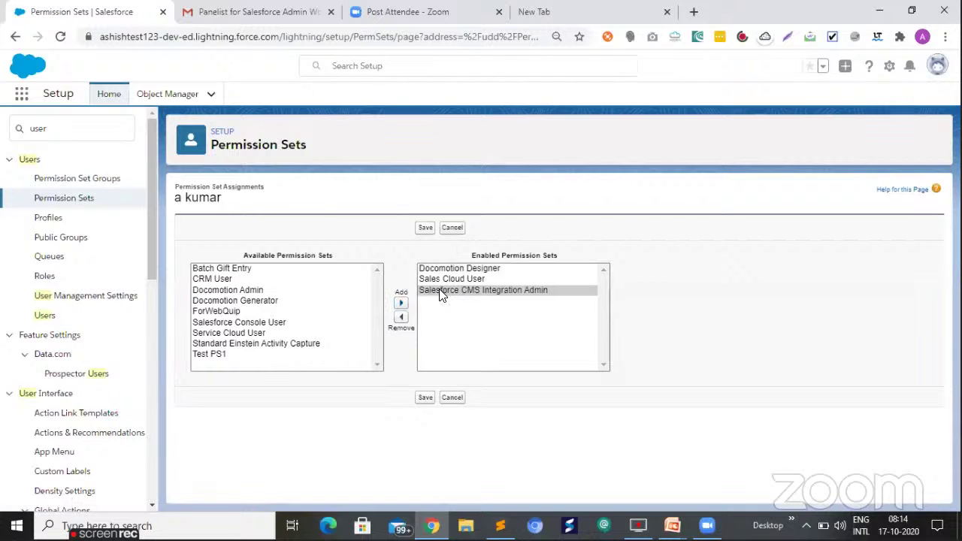
key(Tab)
key(Down)
key(Down)
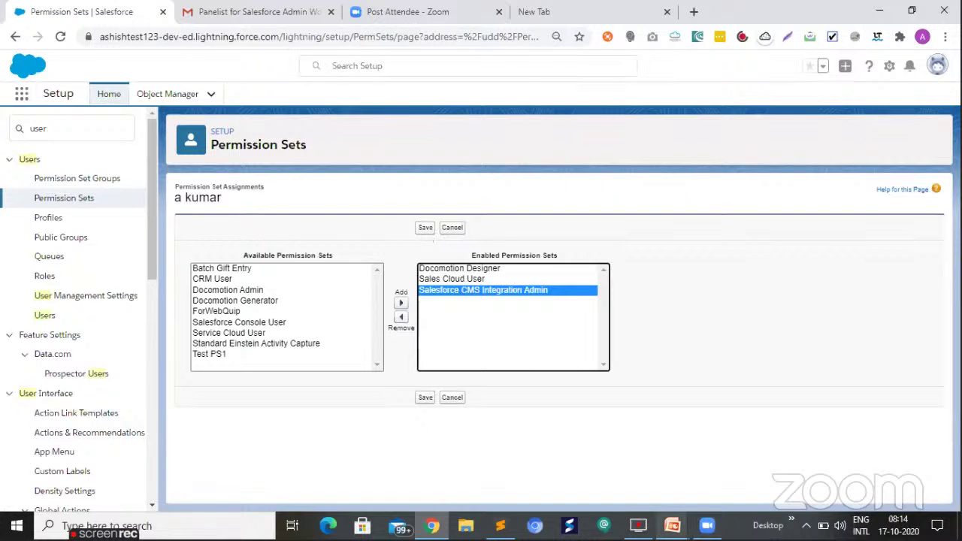
Switch to the PowerPoint slide show and display the Summary slide on profiles, roles and permission sets
click(671, 525)
click(732, 469)
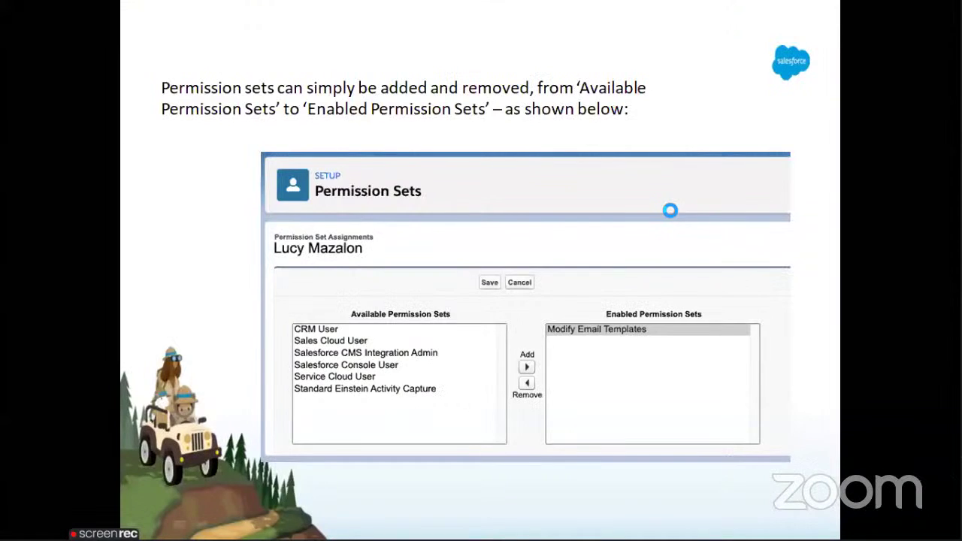
click(559, 223)
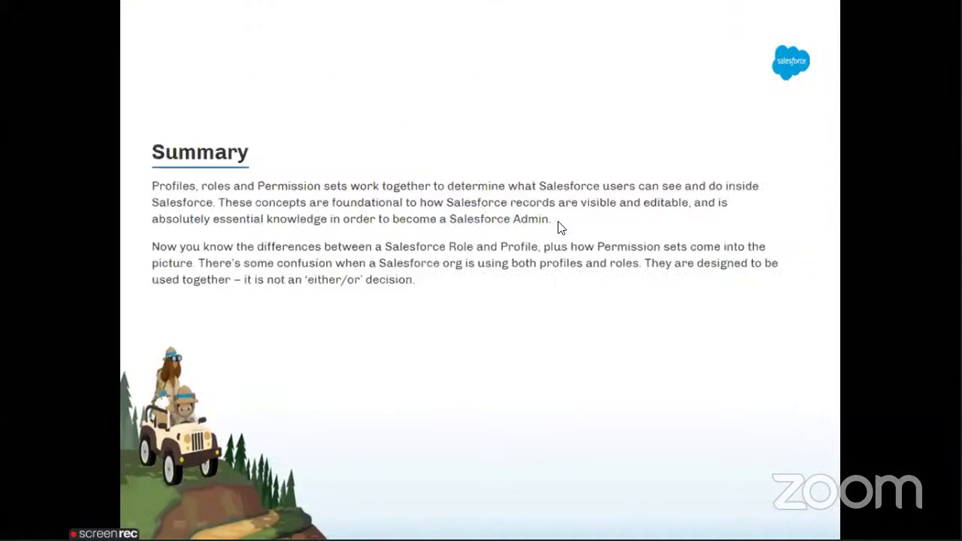
click(556, 265)
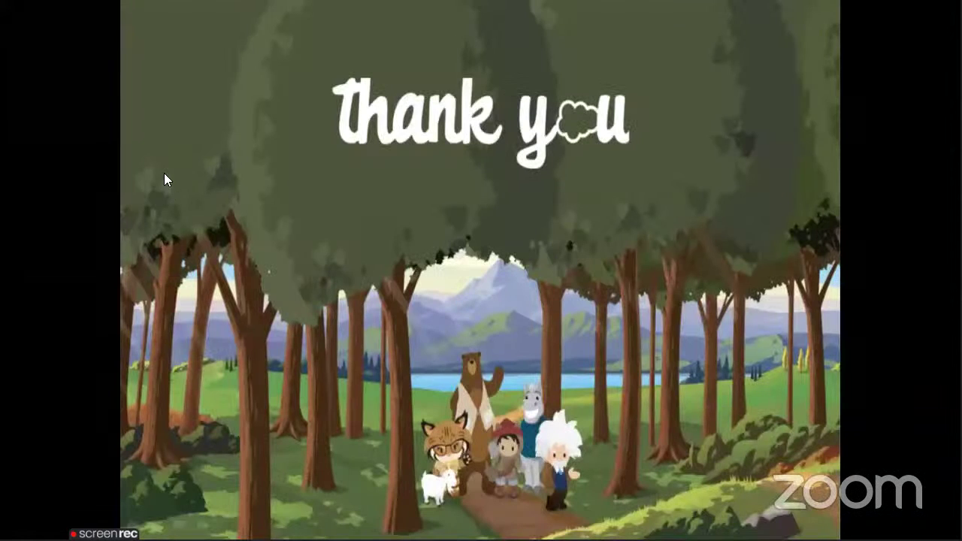
scroll(164, 181, up, 1)
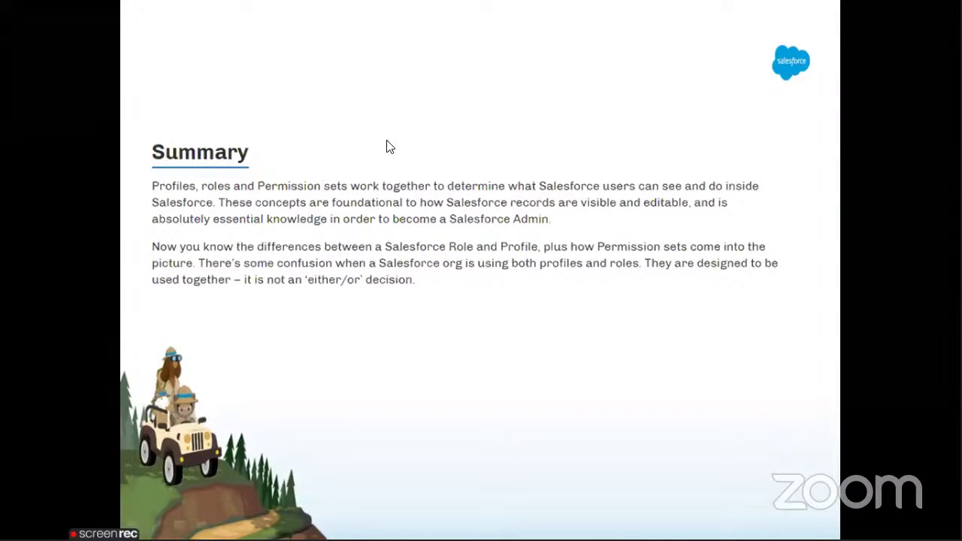
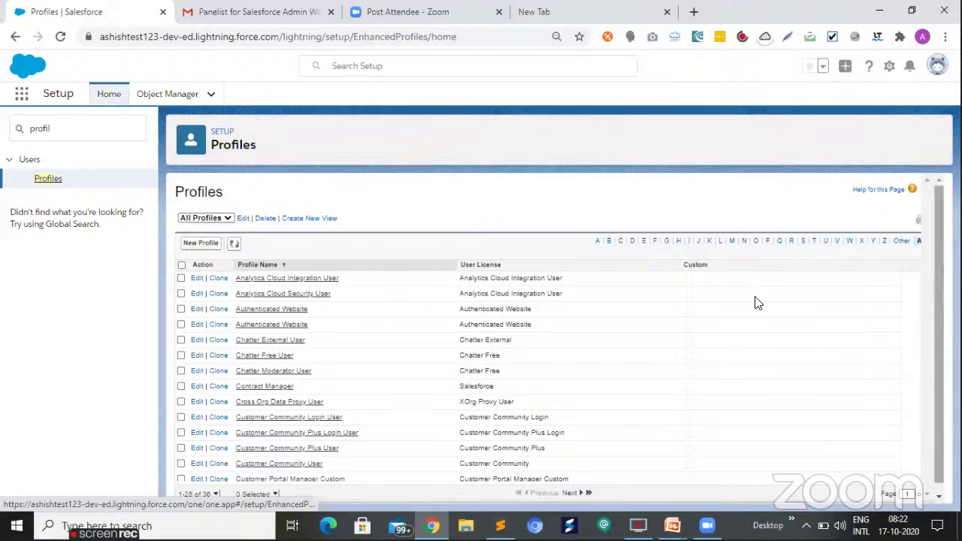
Start a new profile from the Profiles list, with Standard User as the existing profile to clone
scroll(758, 304, down, 1)
scroll(537, 196, down, 1)
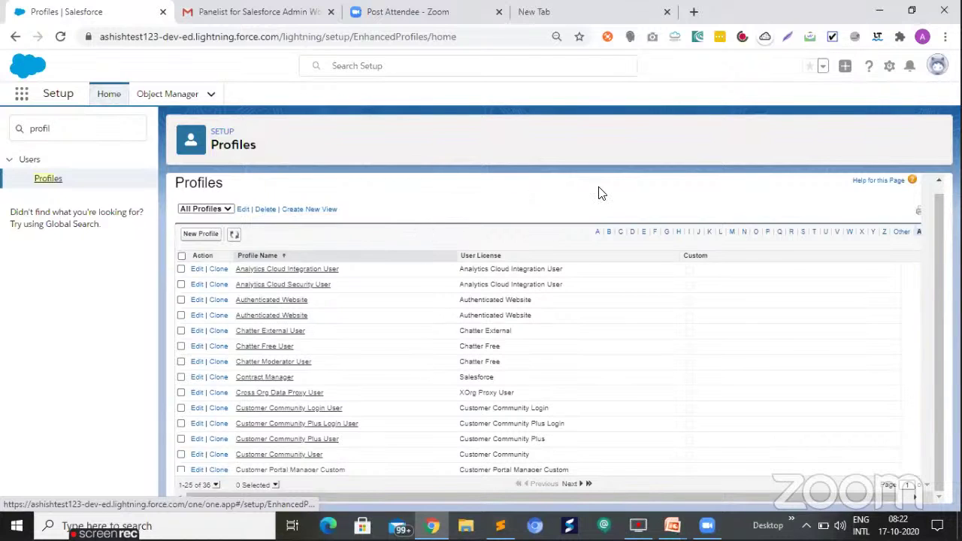
click(202, 234)
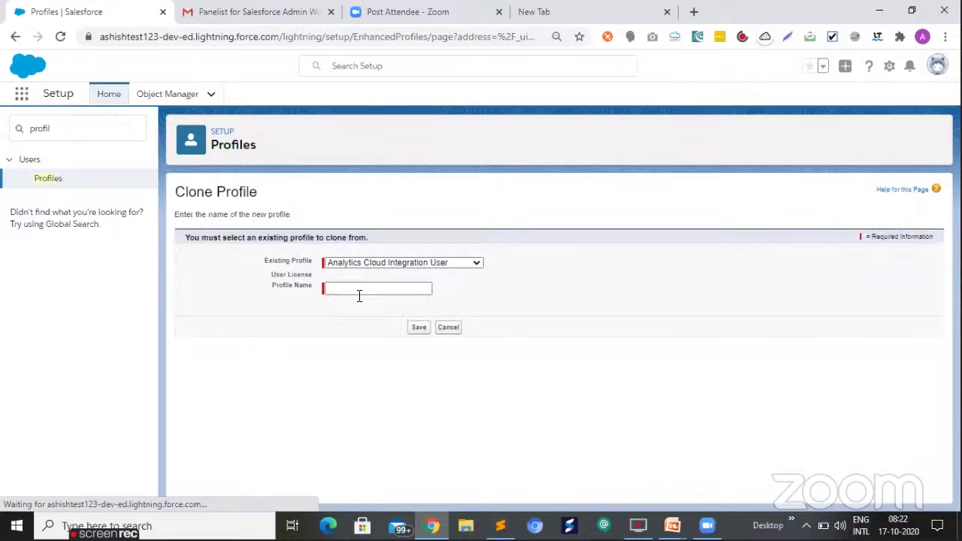
click(477, 264)
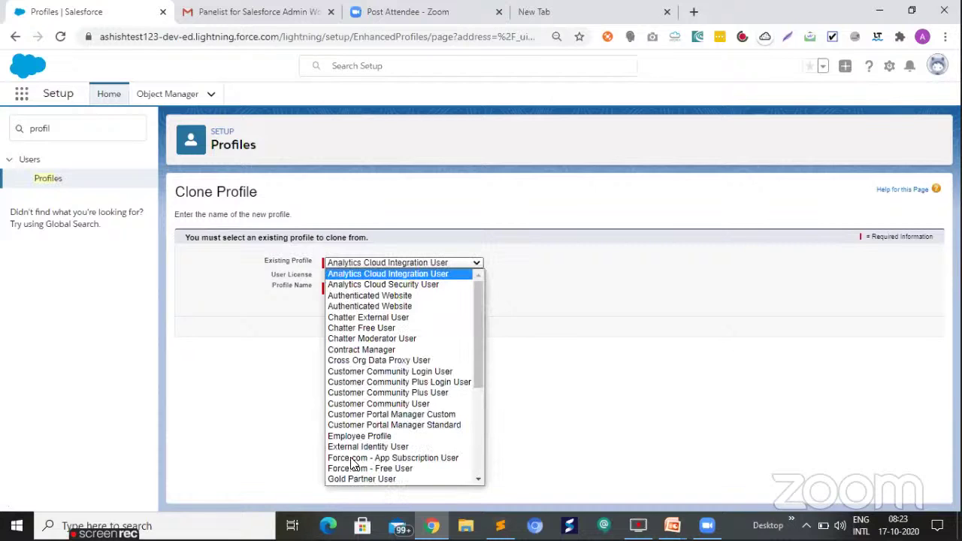
scroll(352, 465, down, 5)
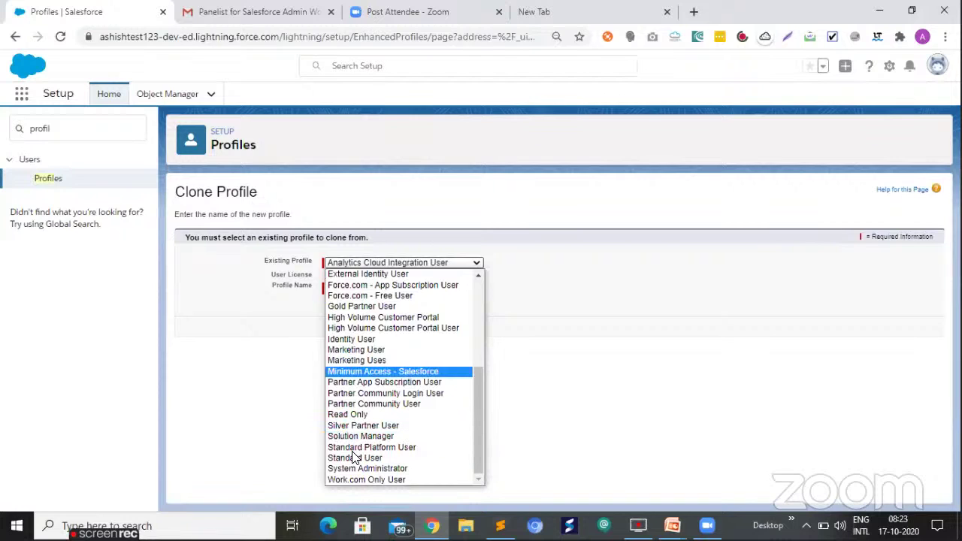
key(Down)
key(Down)
key(Down)
key(Down)
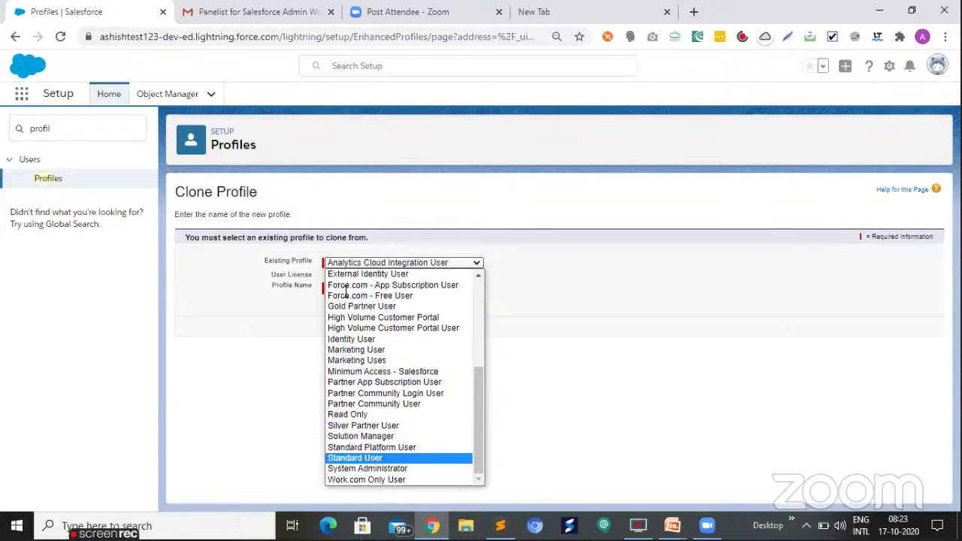
key(Return)
Name the cloned profile "Students profile" and save it
click(346, 291)
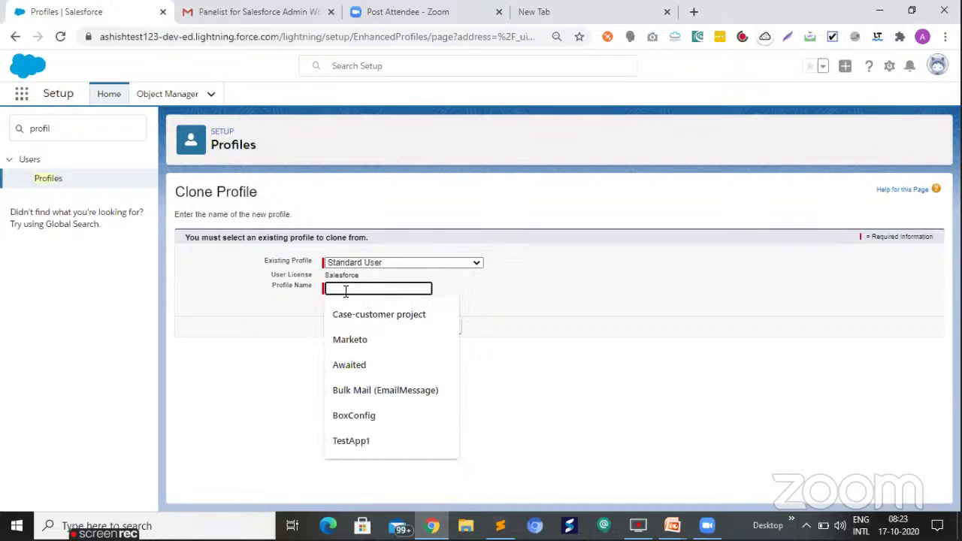
text(Student)
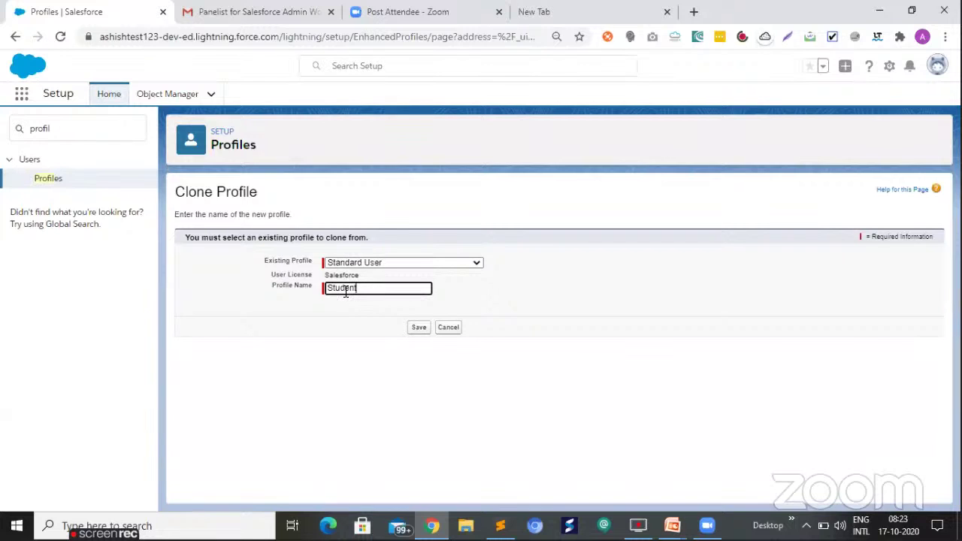
text(s profile)
click(418, 331)
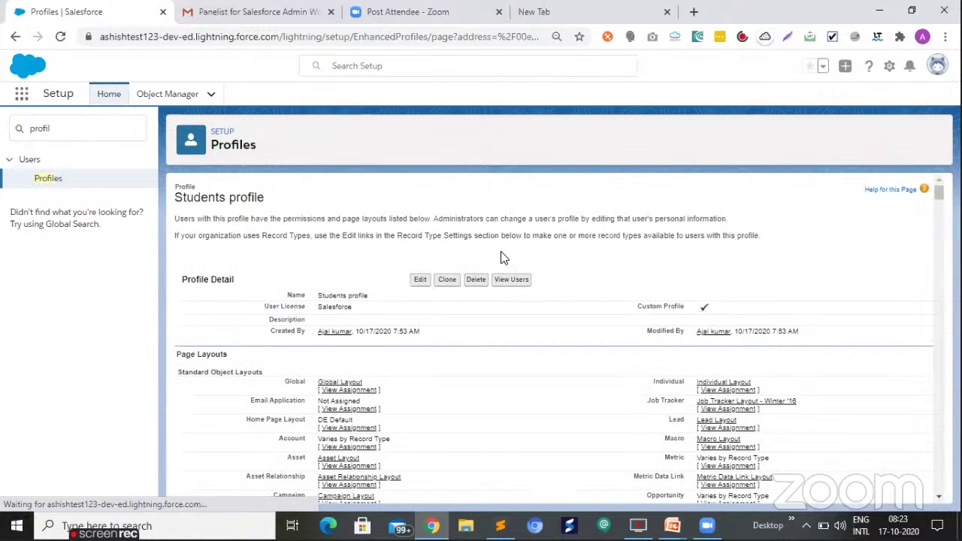
Look over the Students profile's detail page and open the profile for editing
scroll(429, 262, down, 1)
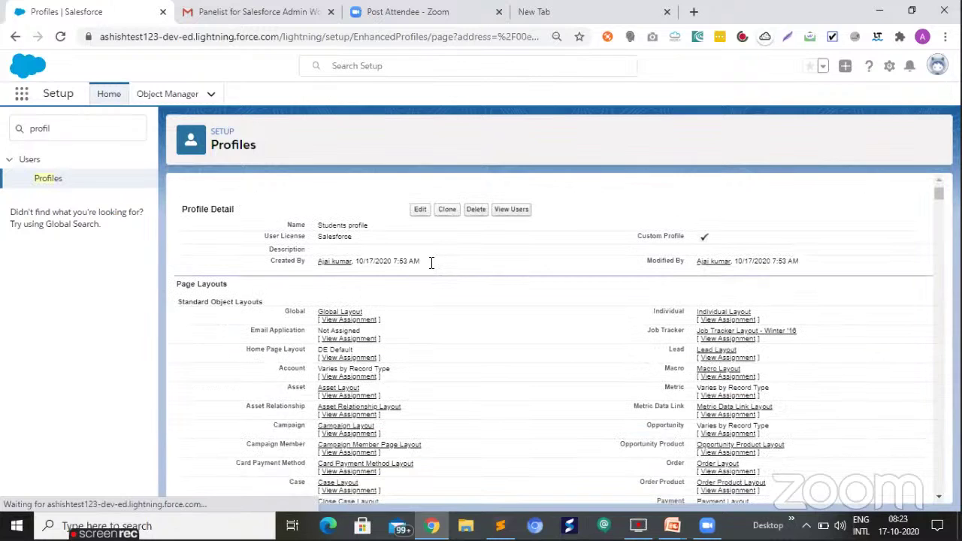
scroll(406, 285, up, 1)
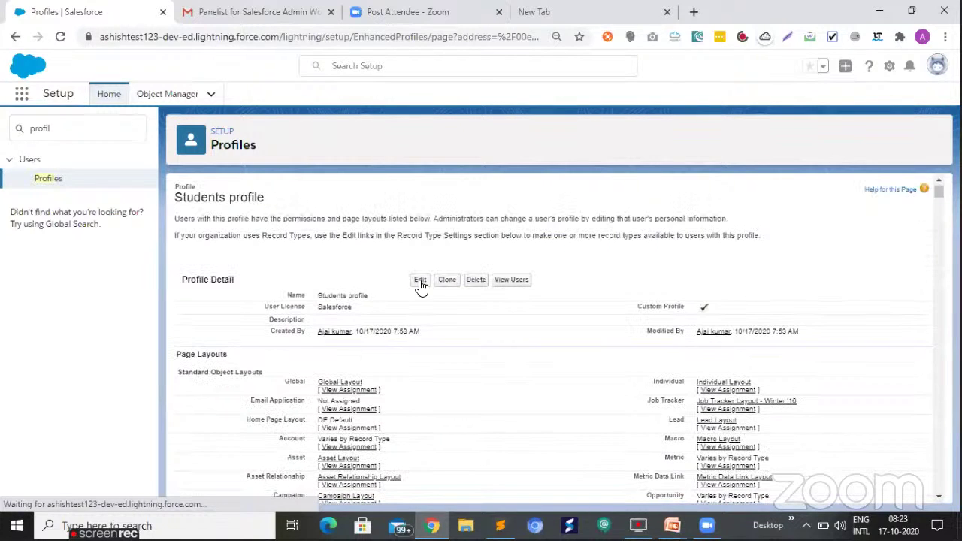
click(420, 284)
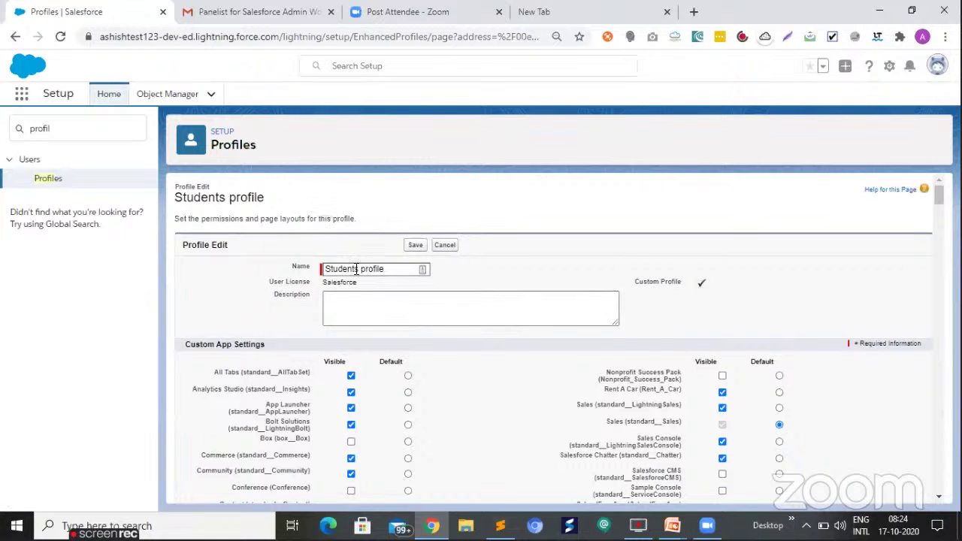
In Custom App Settings, remove visibility from every app from All Tabs through Marketing for the Students profile
scroll(636, 263, down, 1)
scroll(595, 275, up, 1)
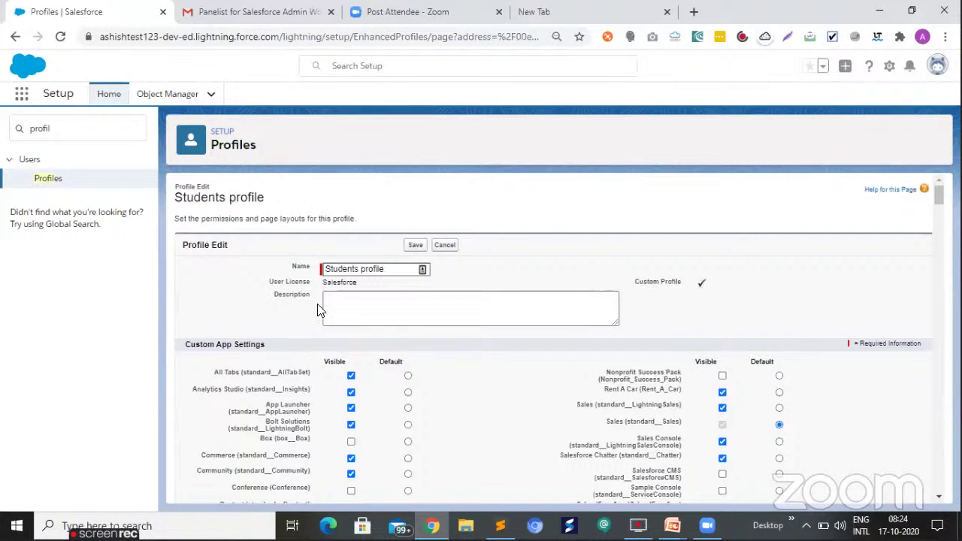
scroll(339, 306, down, 1)
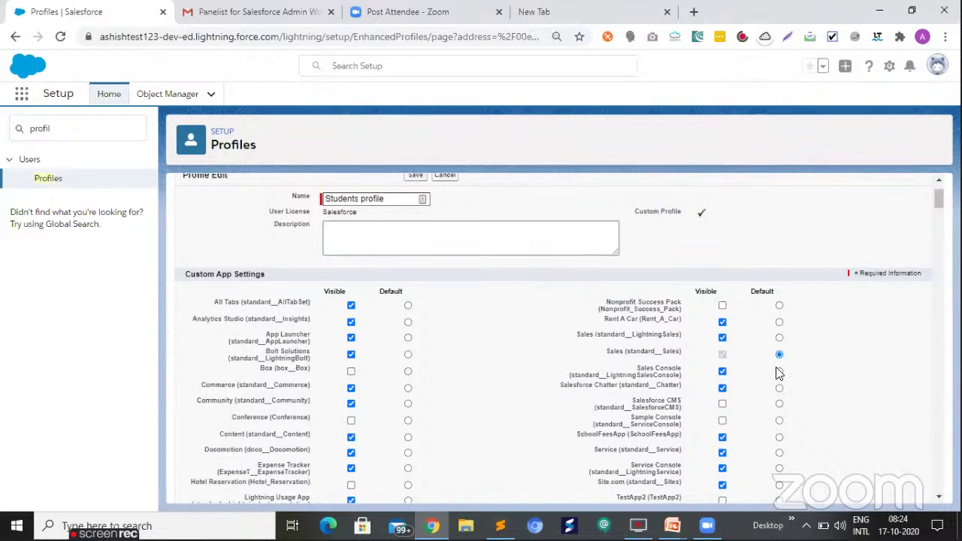
click(351, 306)
click(350, 322)
click(351, 354)
click(351, 337)
scroll(351, 327, down, 1)
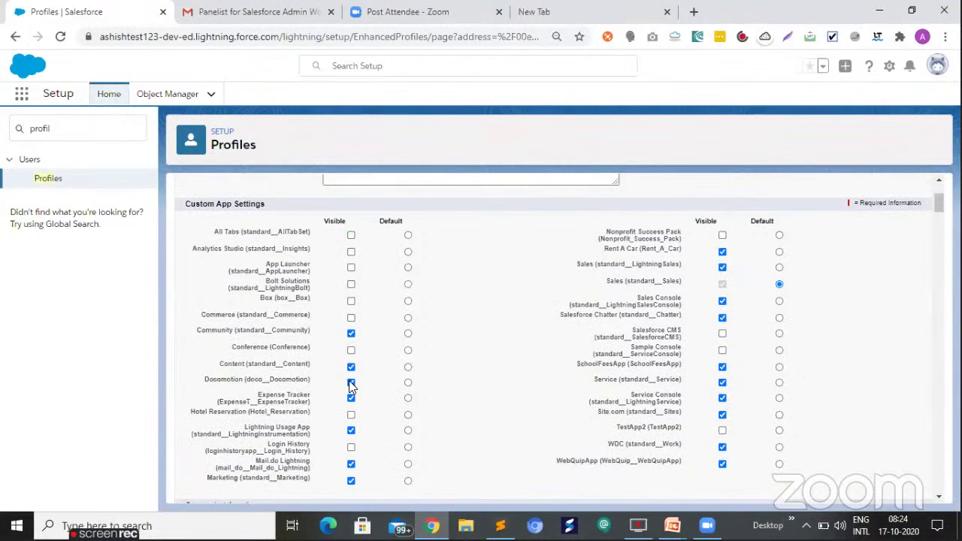
click(350, 398)
scroll(353, 240, down, 1)
scroll(348, 253, down, 2)
click(351, 219)
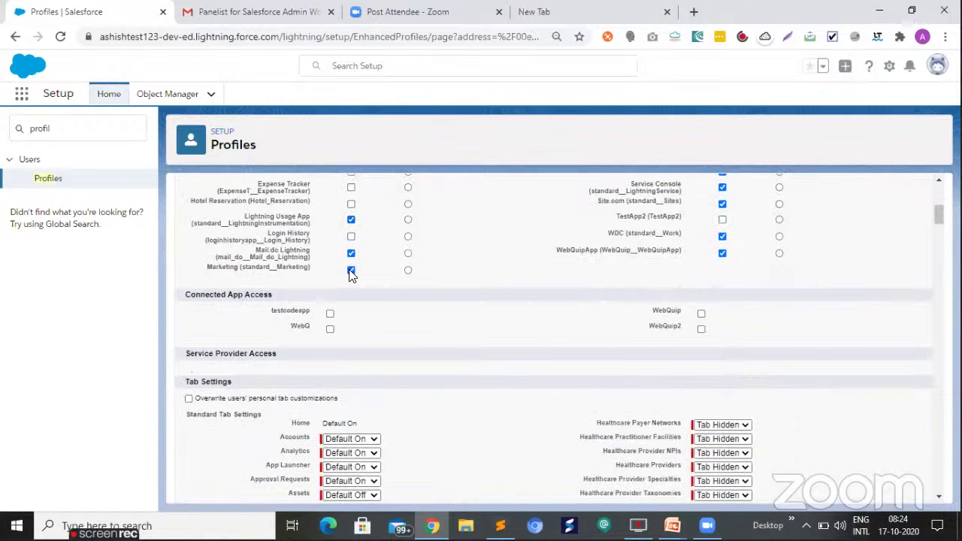
Remove visibility from the remaining apps, Rent A Car through WebQuipApp, leaving only the default standard__Sales app visible
scroll(727, 311, up, 1)
click(722, 323)
click(722, 308)
click(722, 273)
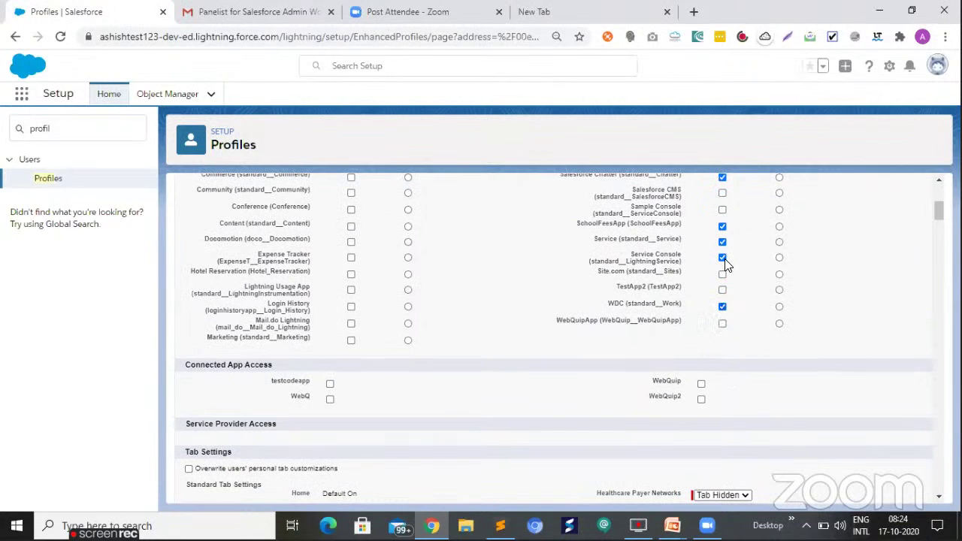
click(722, 242)
click(722, 257)
click(722, 226)
scroll(720, 230, up, 1)
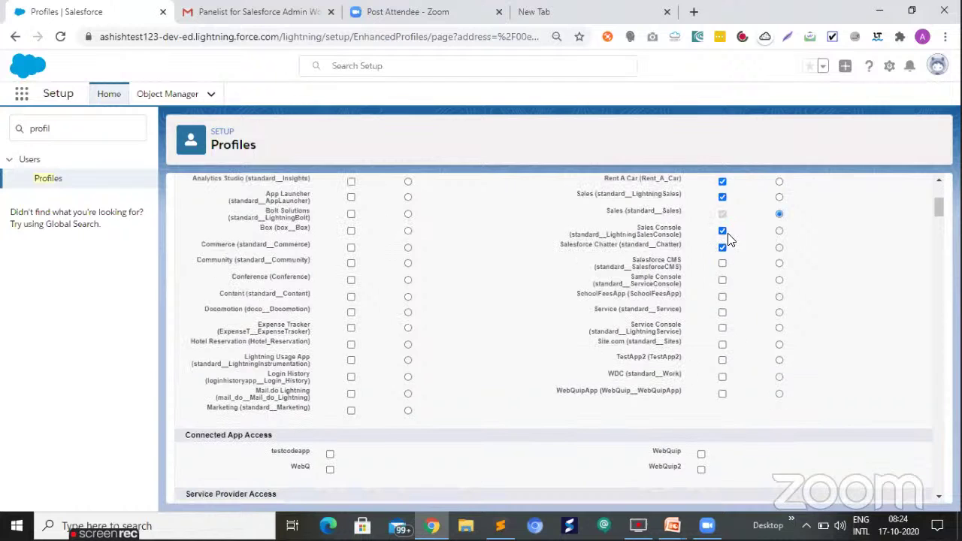
scroll(721, 337, up, 2)
click(722, 321)
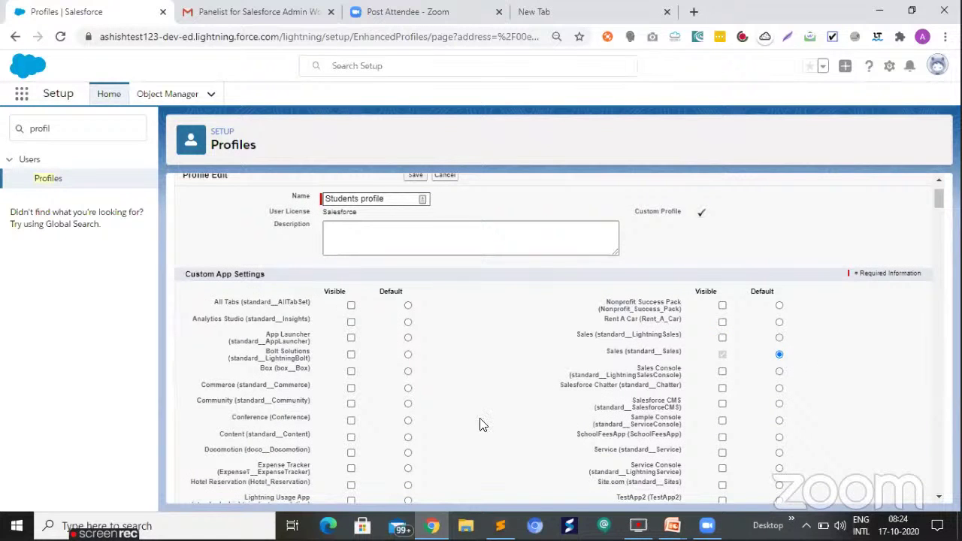
Make Sales (standard__LightningSales) the default app for the Students profile
scroll(660, 348, down, 1)
scroll(610, 366, up, 1)
scroll(245, 385, up, 1)
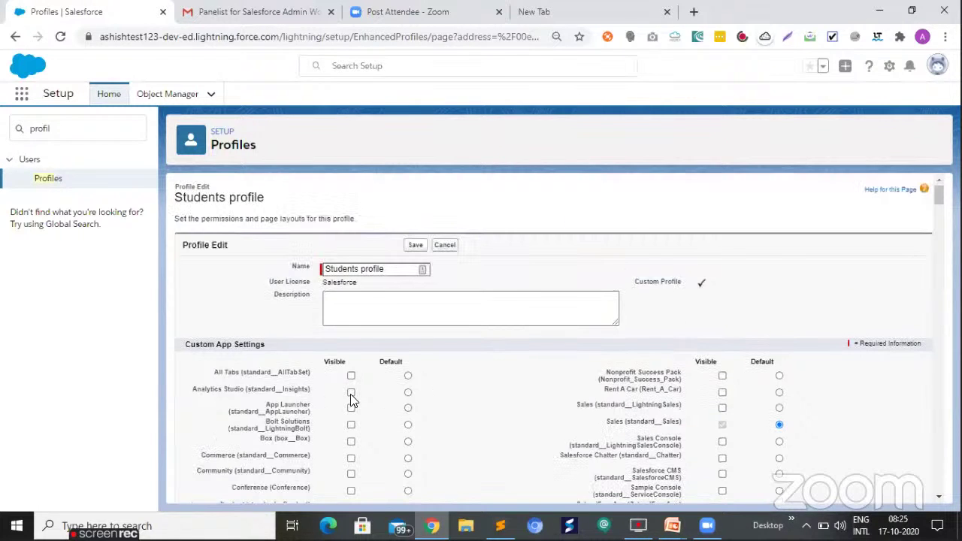
scroll(350, 395, down, 2)
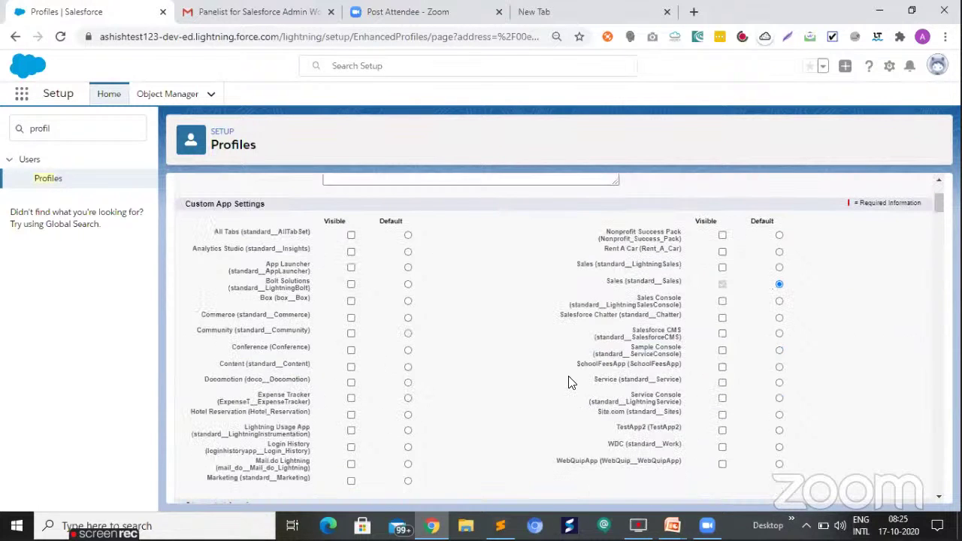
click(780, 267)
scroll(398, 274, up, 3)
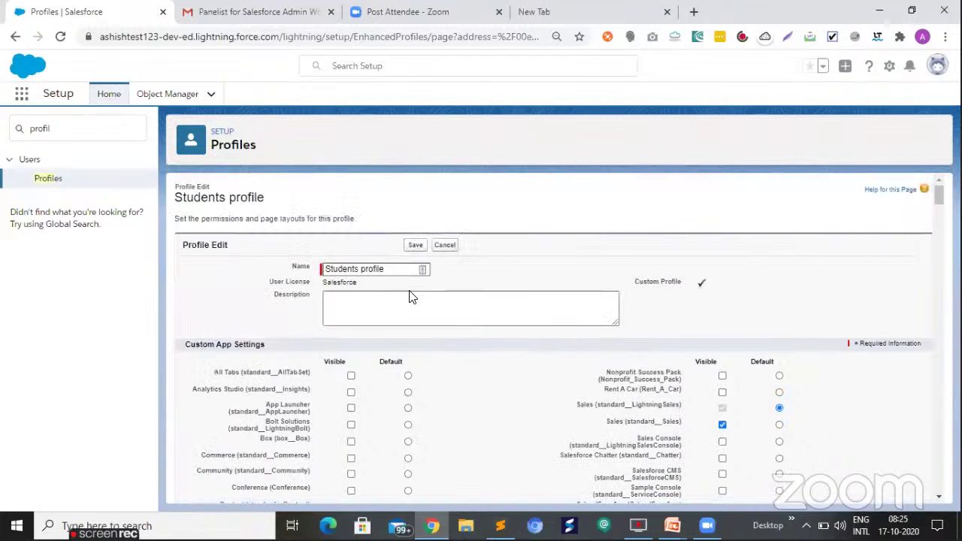
Check the visibility options offered for the Accounts tab in Standard Tab Settings and leave its setting as it is
scroll(232, 326, down, 10)
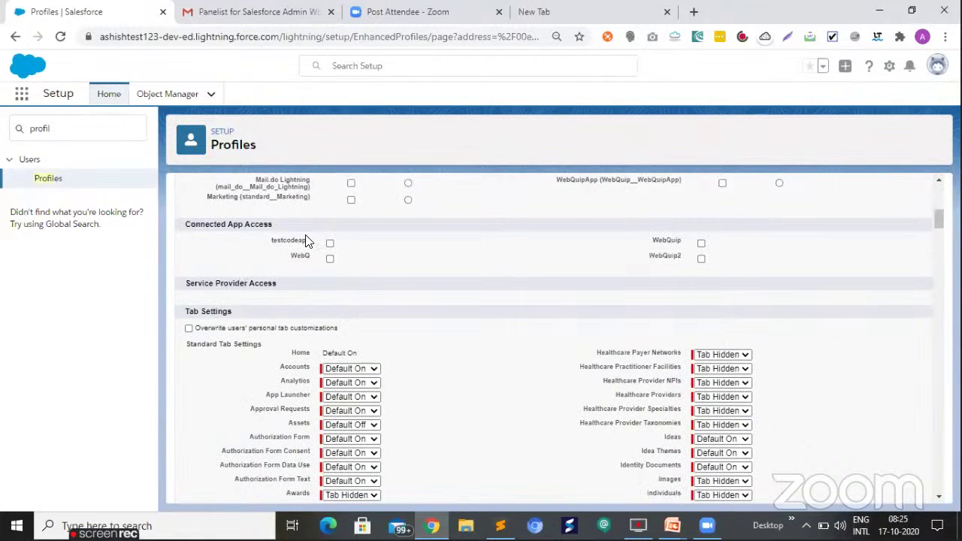
scroll(305, 241, down, 2)
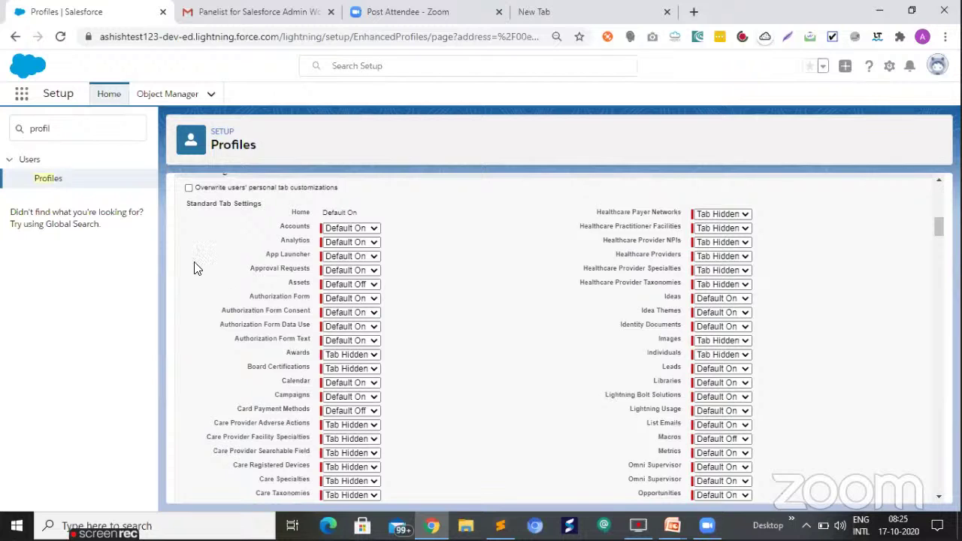
scroll(265, 302, up, 1)
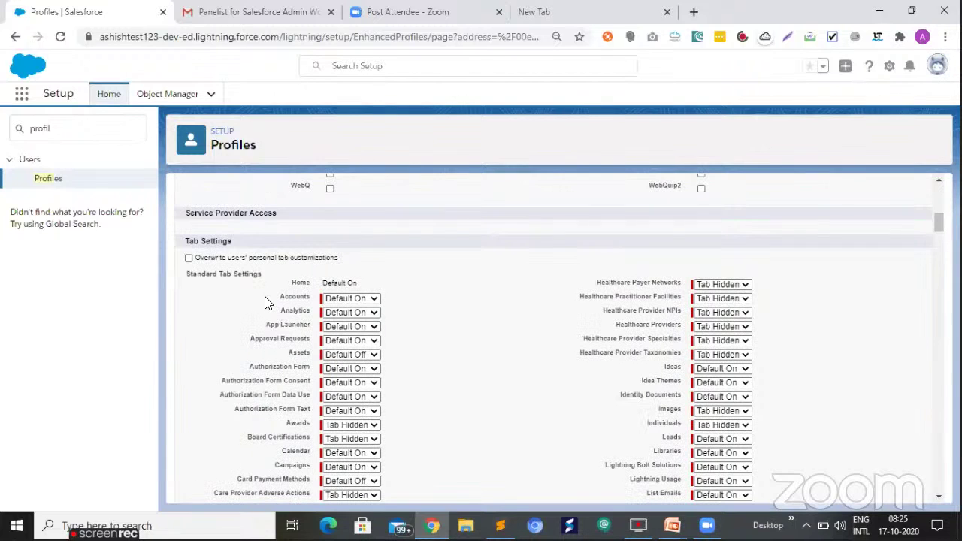
click(354, 300)
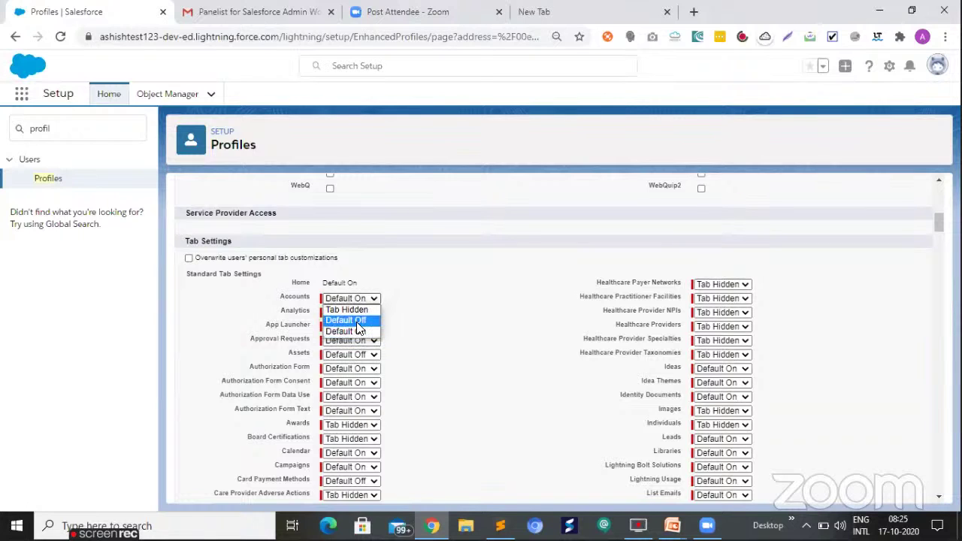
click(426, 317)
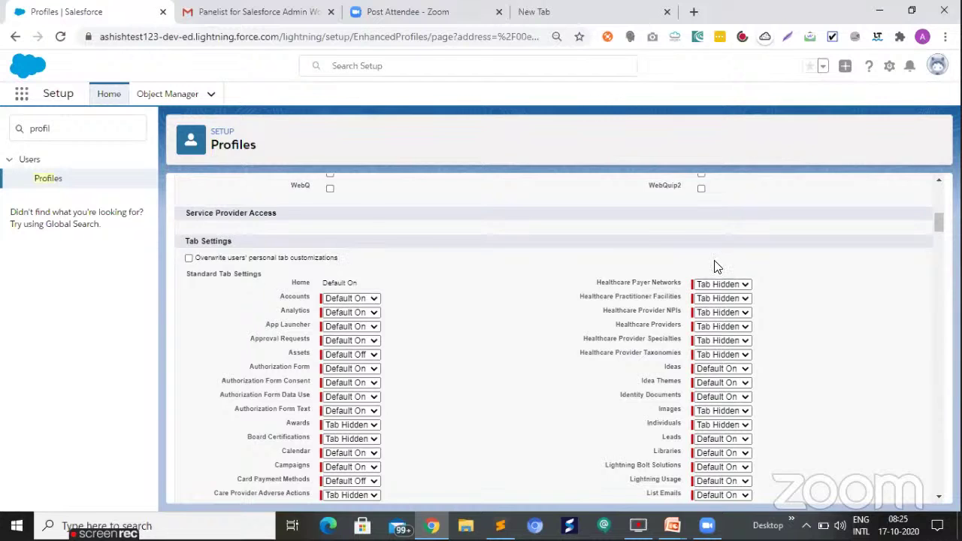
Examine the profile's remaining Standard Tab Settings and its Custom Tab Settings
scroll(717, 299, down, 2)
scroll(715, 319, down, 2)
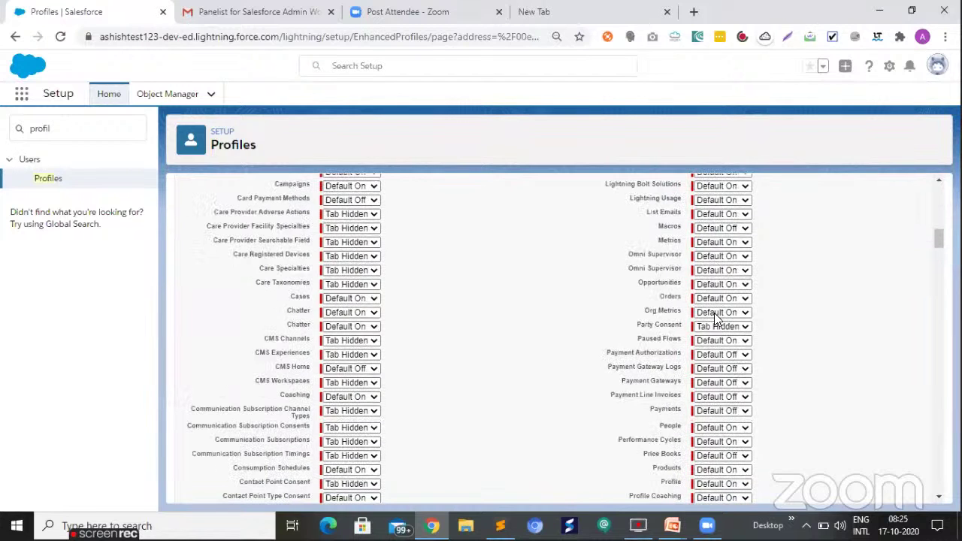
scroll(822, 290, down, 3)
scroll(819, 294, down, 4)
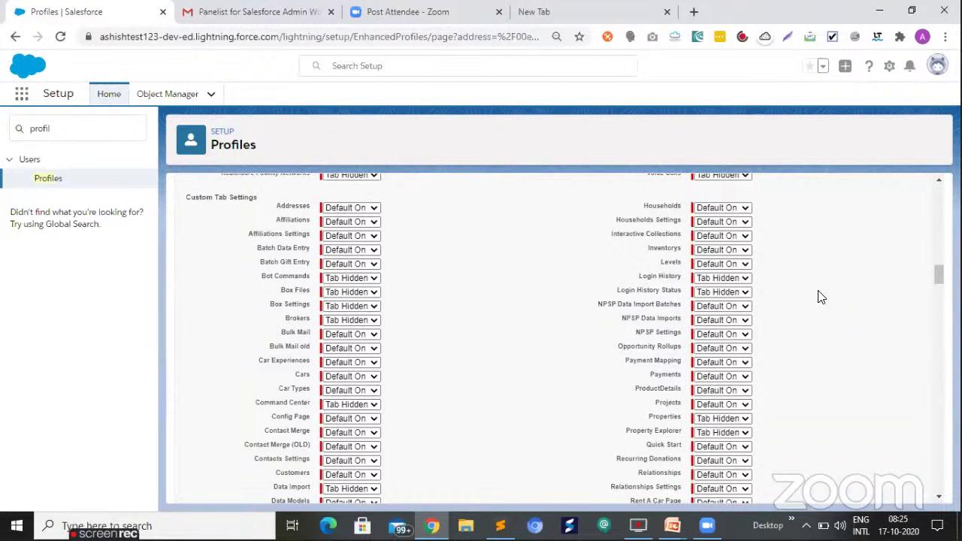
scroll(819, 296, down, 1)
scroll(242, 272, up, 2)
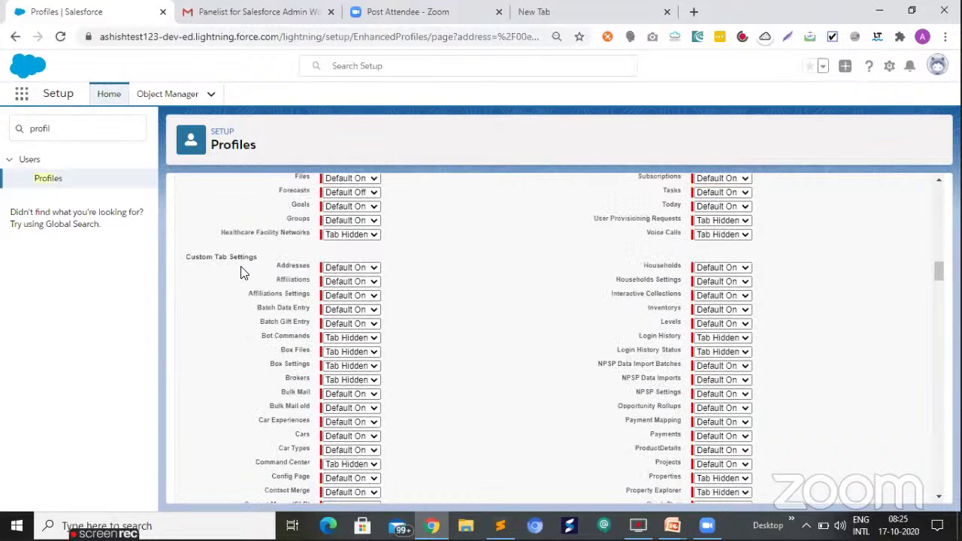
scroll(226, 277, up, 4)
scroll(270, 339, down, 4)
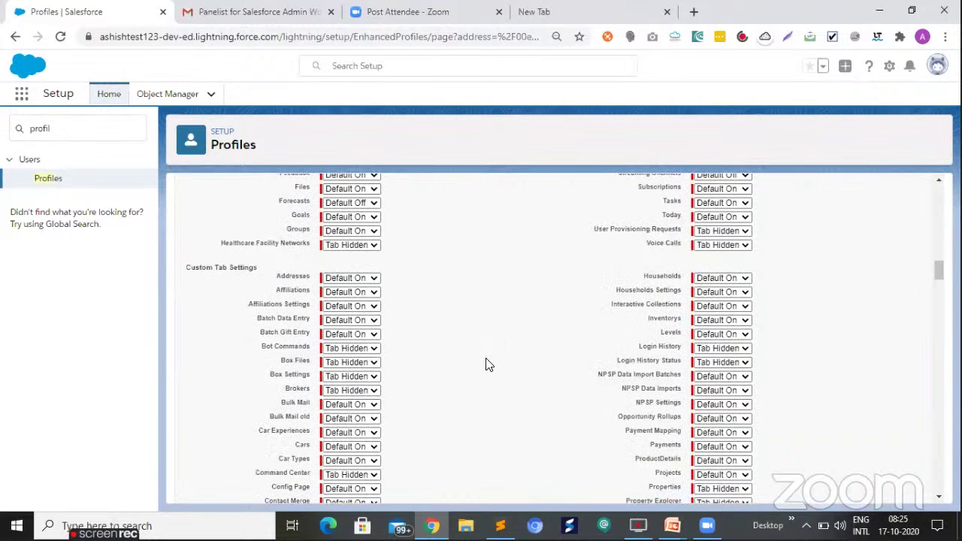
Clear the Access Libraries permission and look through the rest of the Administrative Permissions
scroll(485, 364, down, 8)
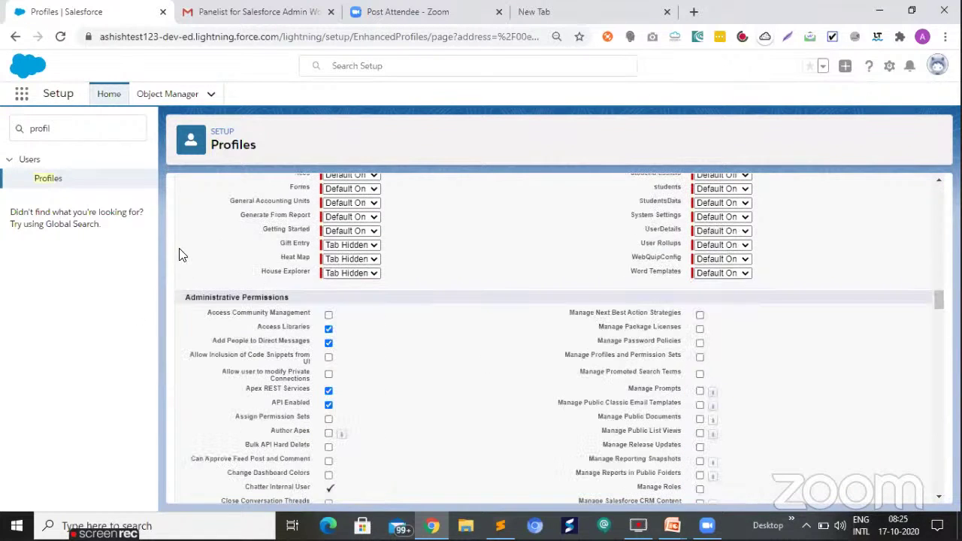
scroll(179, 255, down, 1)
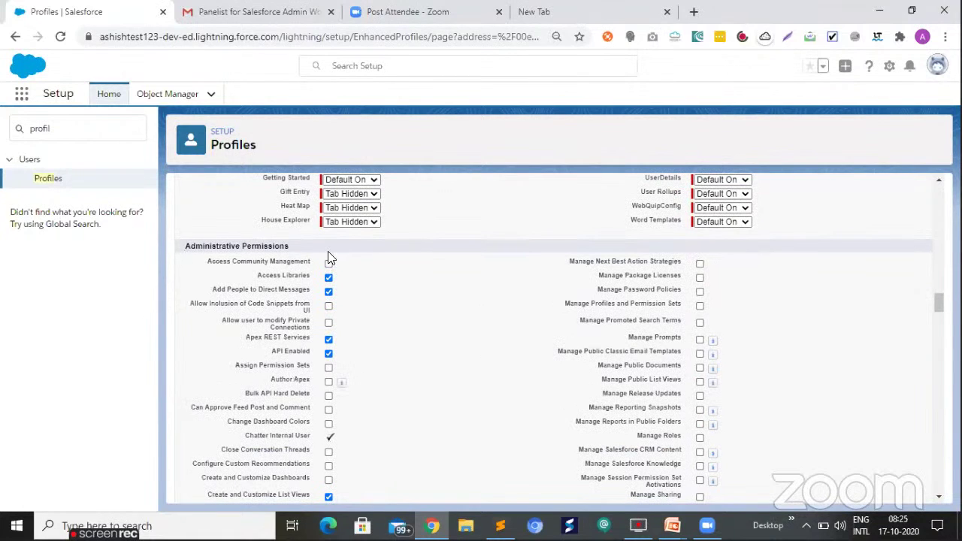
triple_click(237, 245)
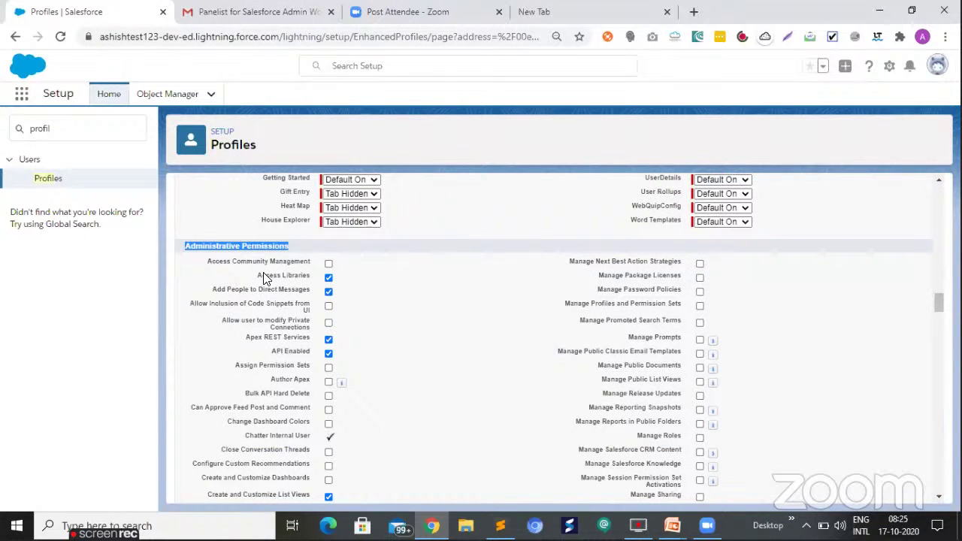
click(328, 277)
scroll(352, 356, down, 7)
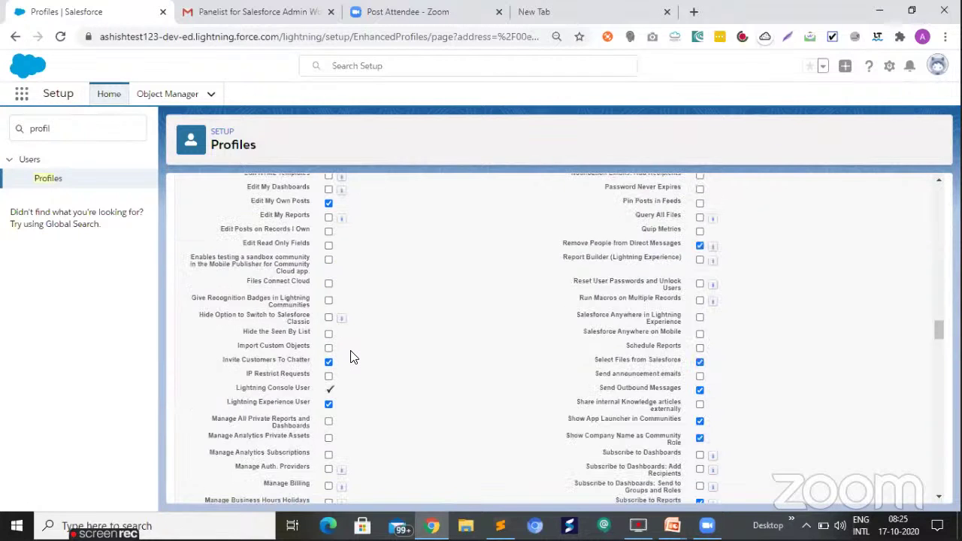
scroll(351, 356, down, 3)
scroll(351, 356, down, 5)
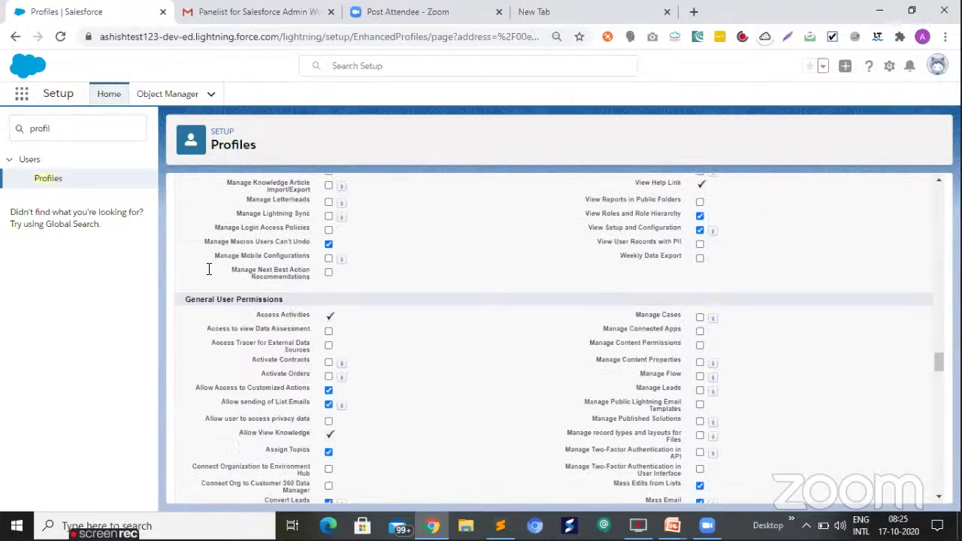
Examine the General User Permissions section of the Students profile
scroll(297, 246, down, 1)
drag(296, 237, 331, 248)
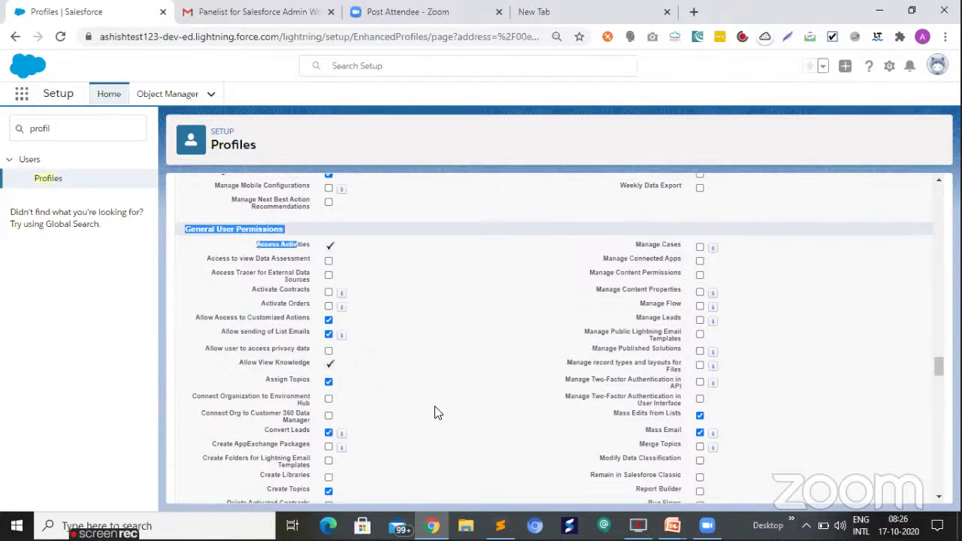
scroll(331, 229, down, 1)
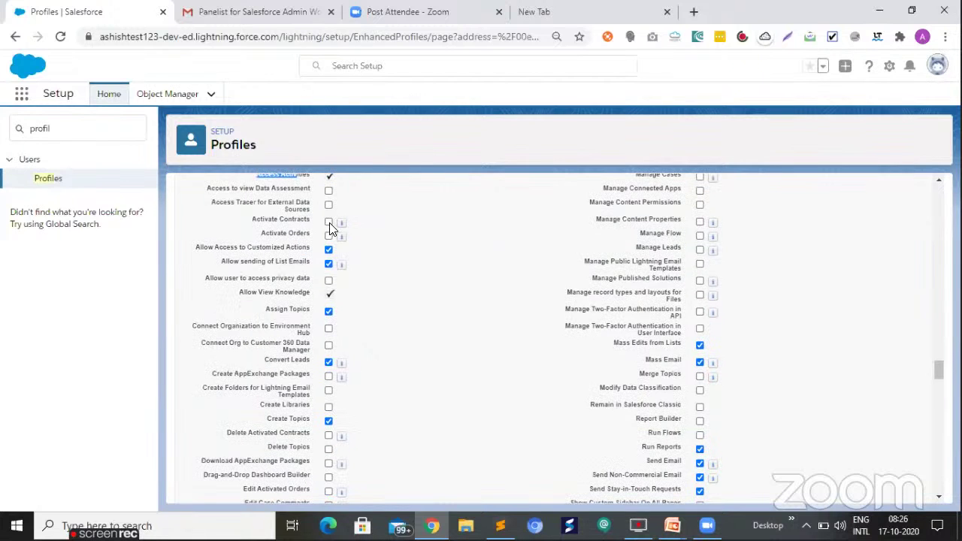
scroll(368, 260, up, 1)
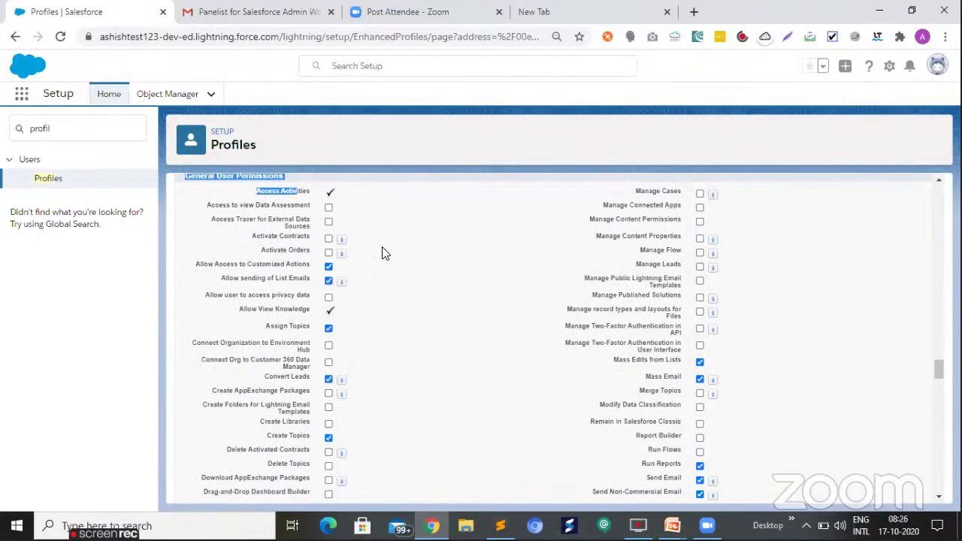
scroll(368, 260, up, 1)
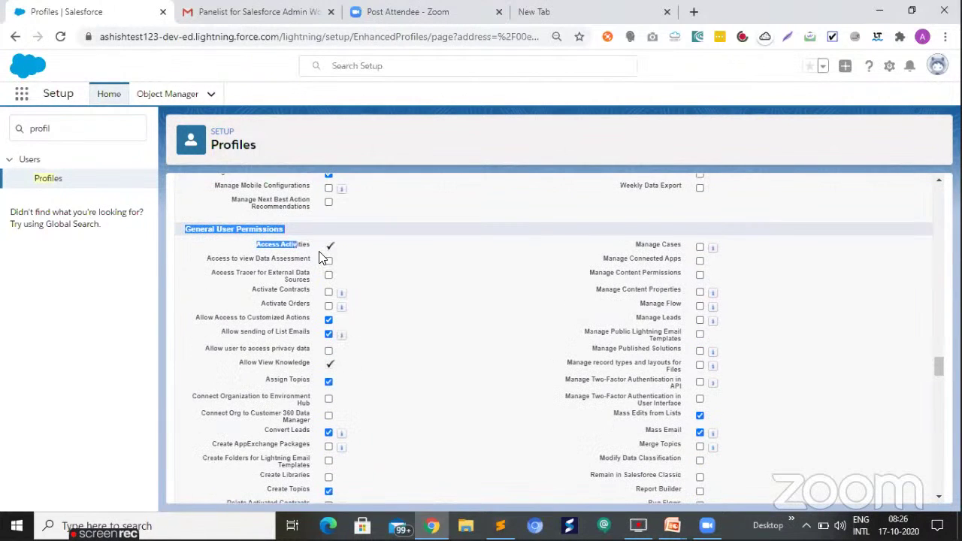
click(331, 303)
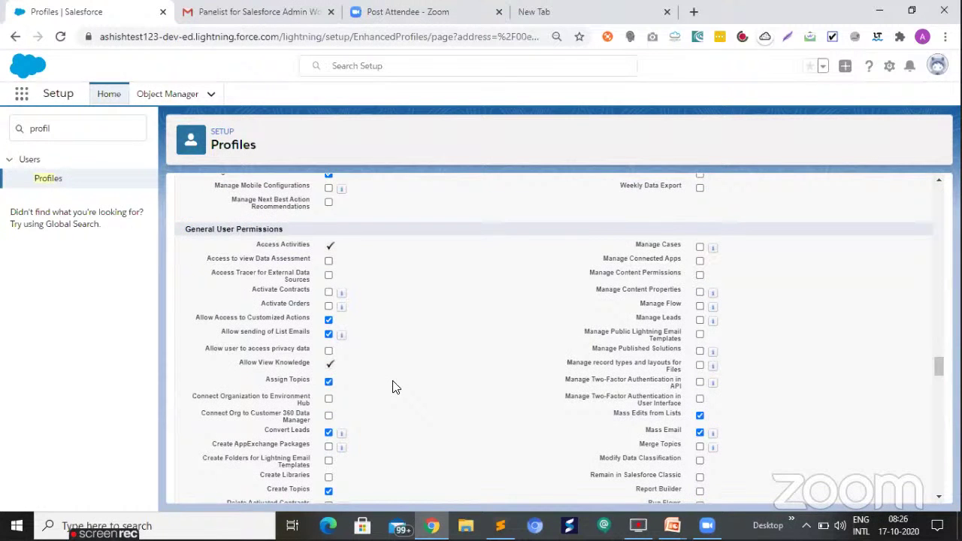
Examine the Standard Object Permissions, with their Basic Access and Data Administration columns, for the listed objects
scroll(394, 385, down, 10)
scroll(197, 259, down, 2)
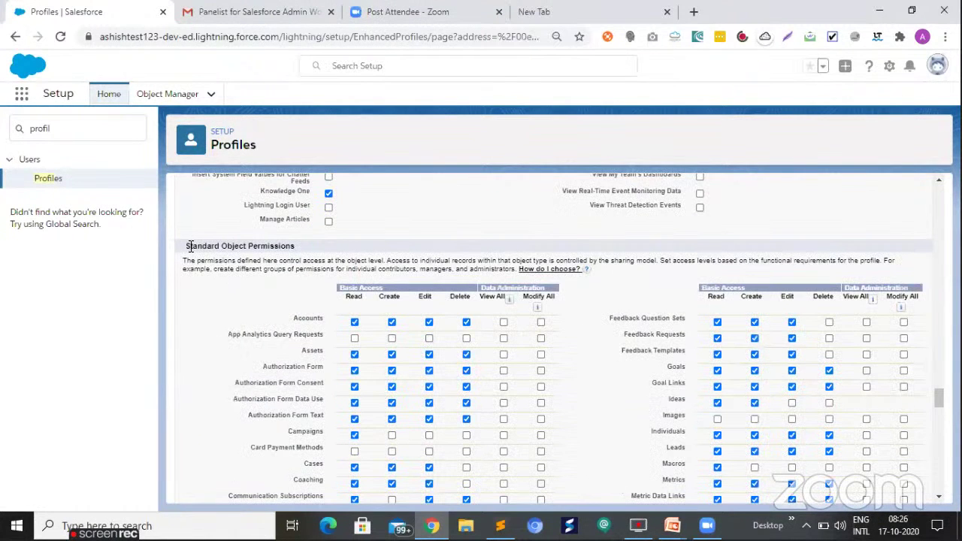
drag(190, 246, 294, 247)
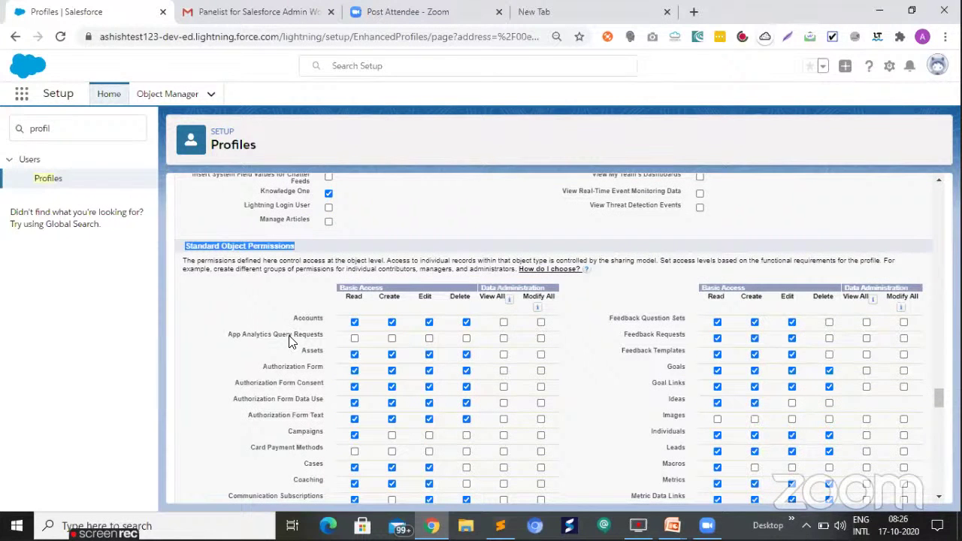
scroll(293, 339, down, 1)
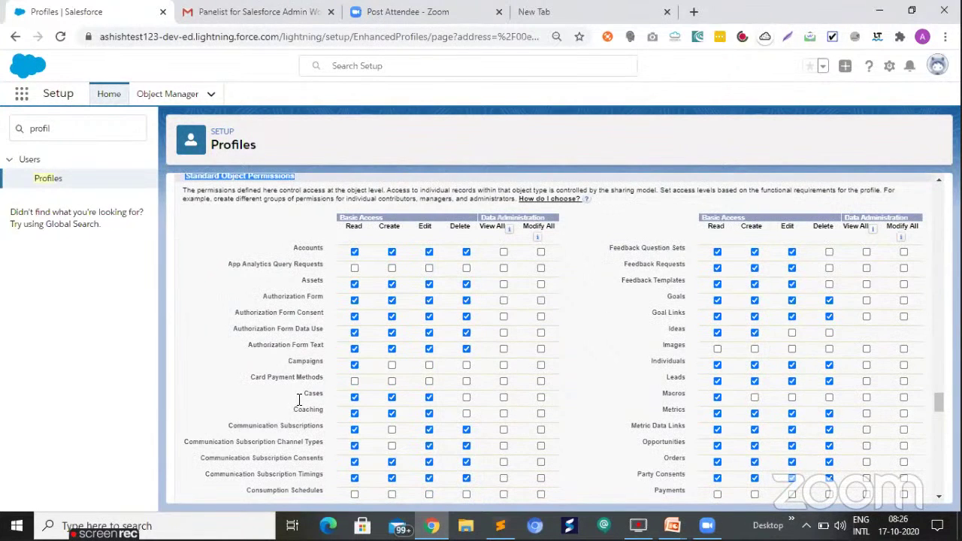
scroll(298, 395, down, 5)
scroll(298, 270, up, 5)
scroll(195, 251, down, 7)
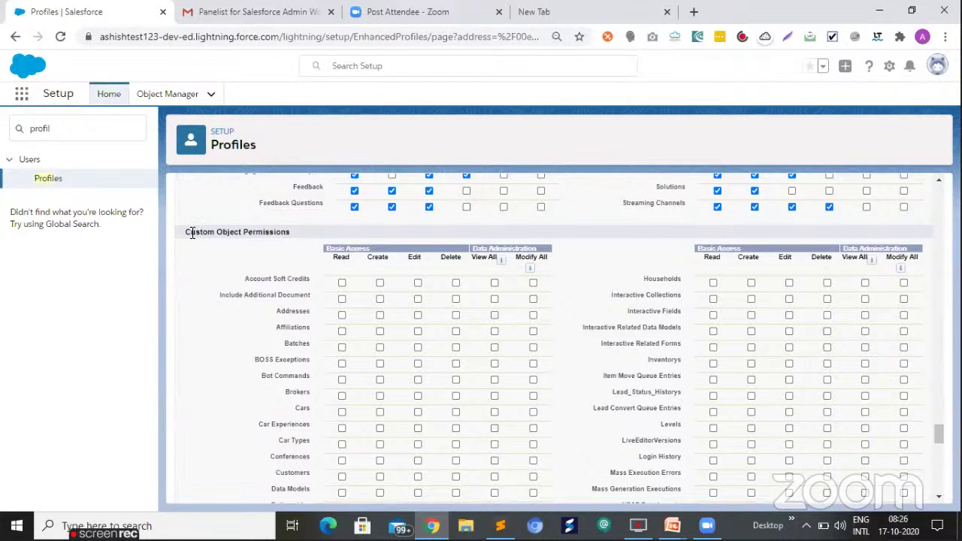
Examine the Custom Object Permissions and continue to the Platform Event Permissions section
drag(187, 232, 257, 233)
drag(275, 311, 273, 327)
scroll(323, 327, down, 10)
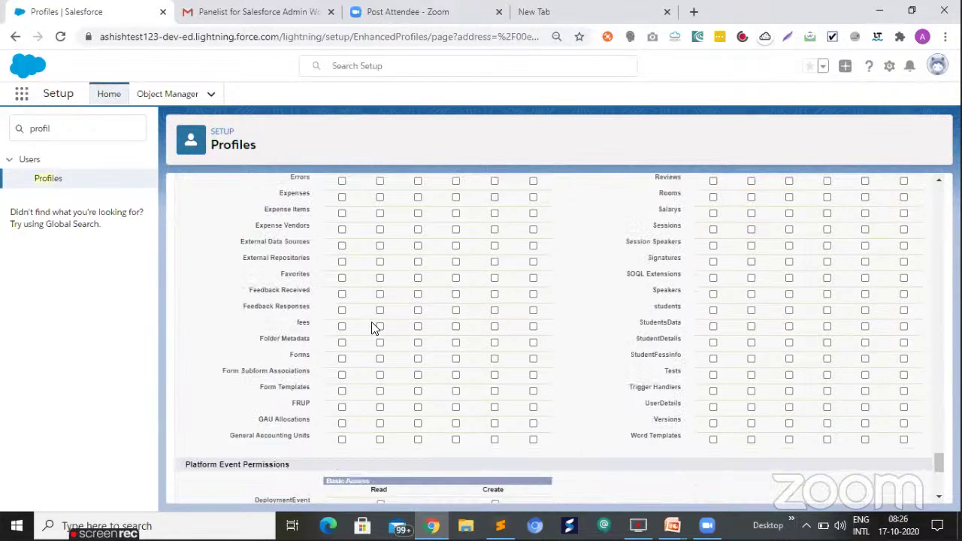
scroll(374, 328, down, 3)
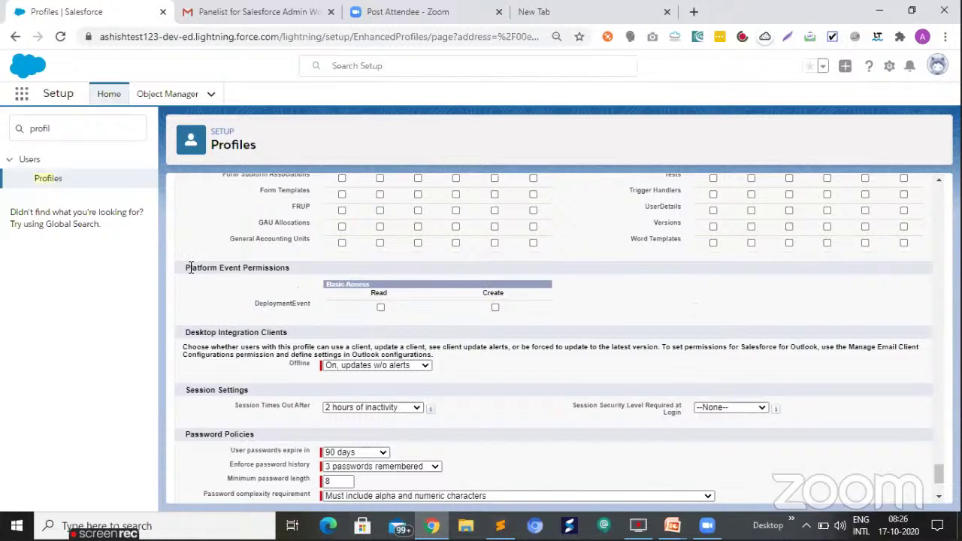
Review the Platform Event Permissions, Desktop Integration Clients, Session Settings and Password Policies, and save the Students profile
drag(275, 267, 188, 267)
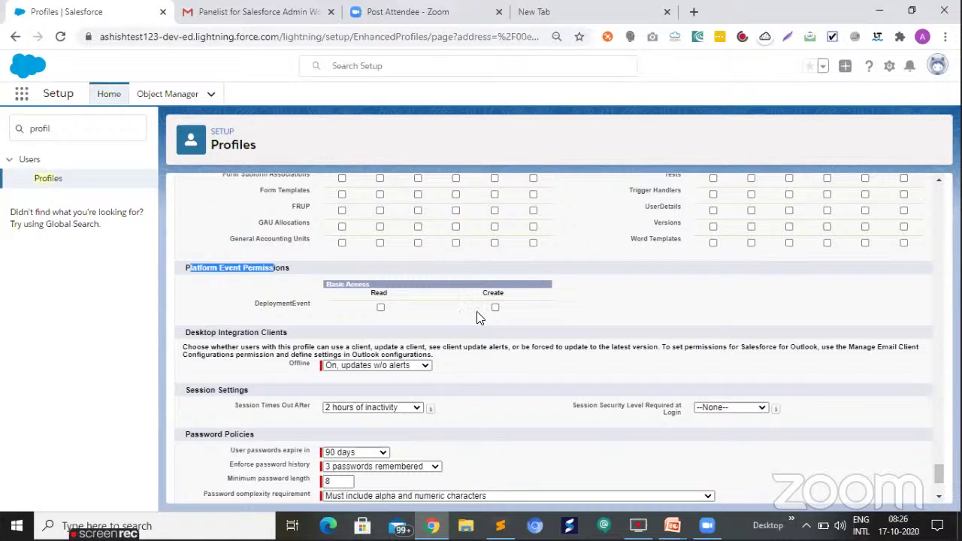
scroll(212, 326, down, 1)
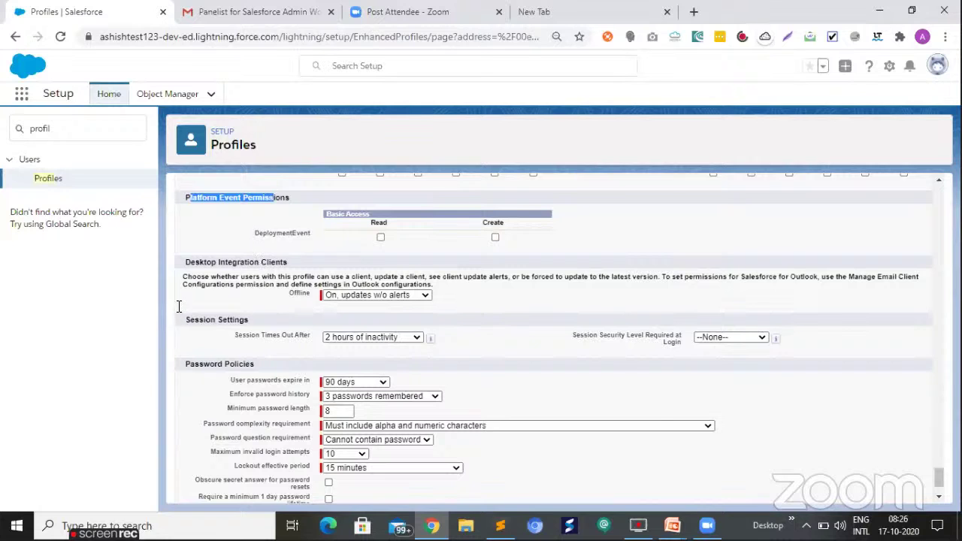
scroll(192, 308, down, 1)
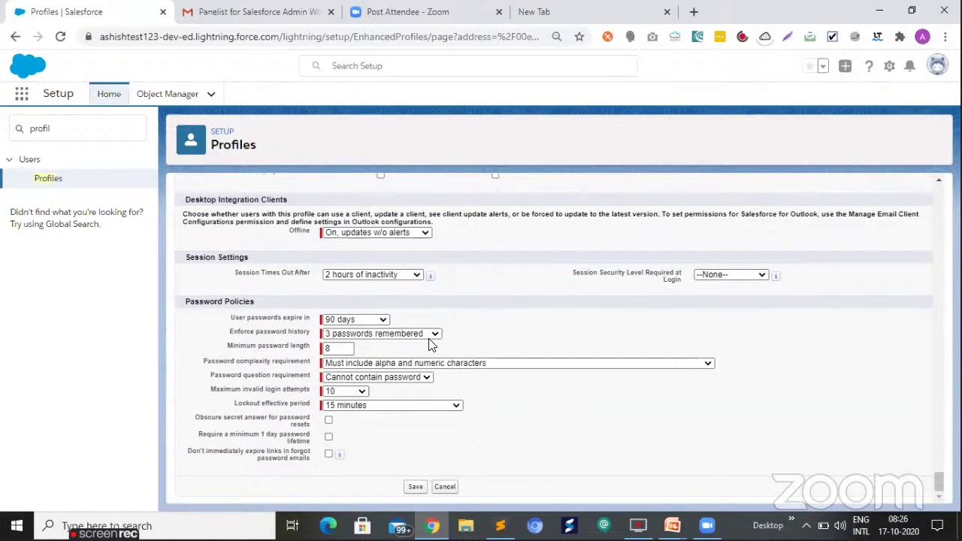
scroll(433, 346, up, 5)
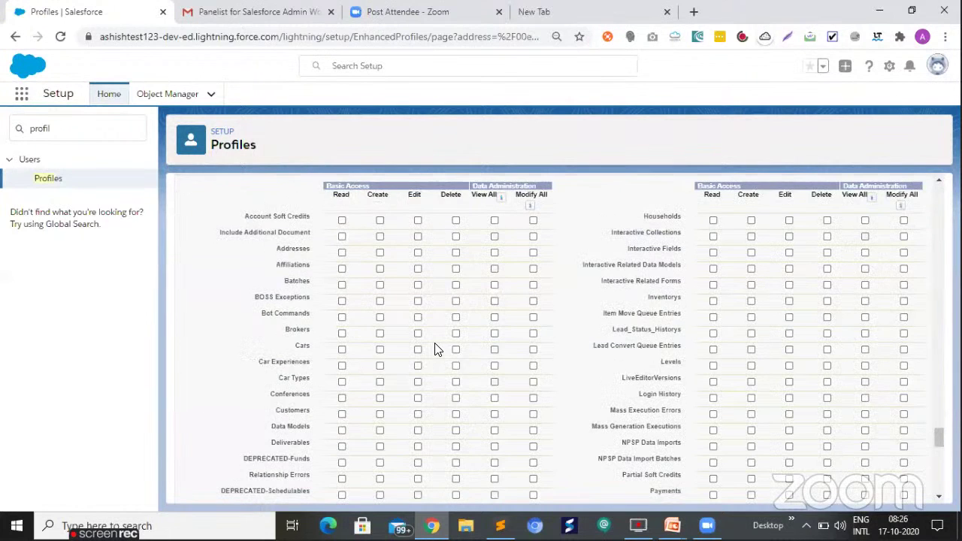
scroll(435, 348, down, 3)
scroll(435, 348, down, 2)
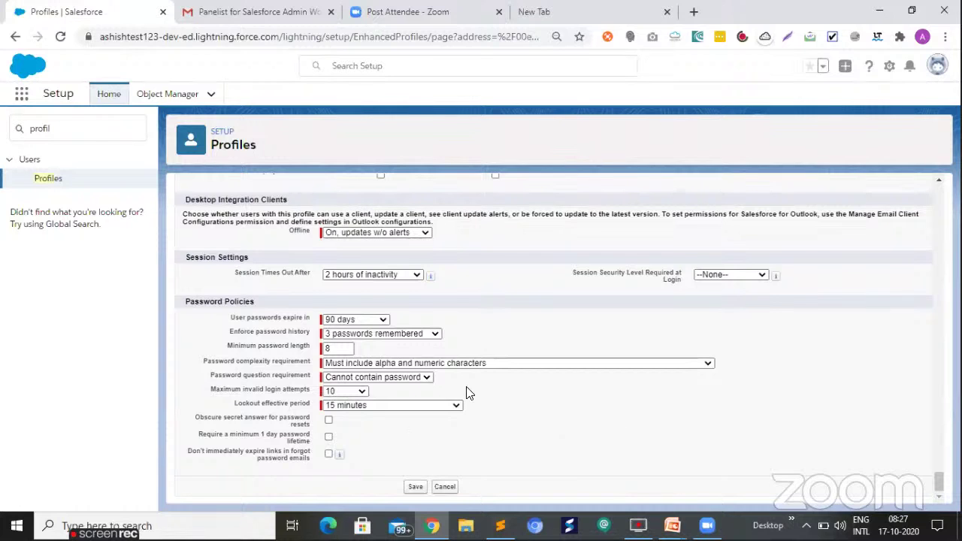
key(F11)
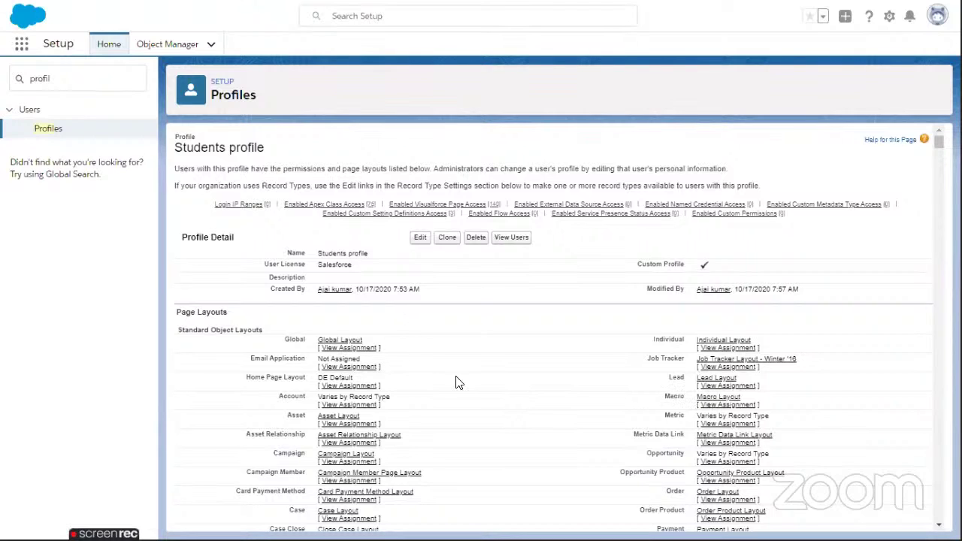
Search Setup for "field" and open the Field Accessibility page under Security
click(63, 80)
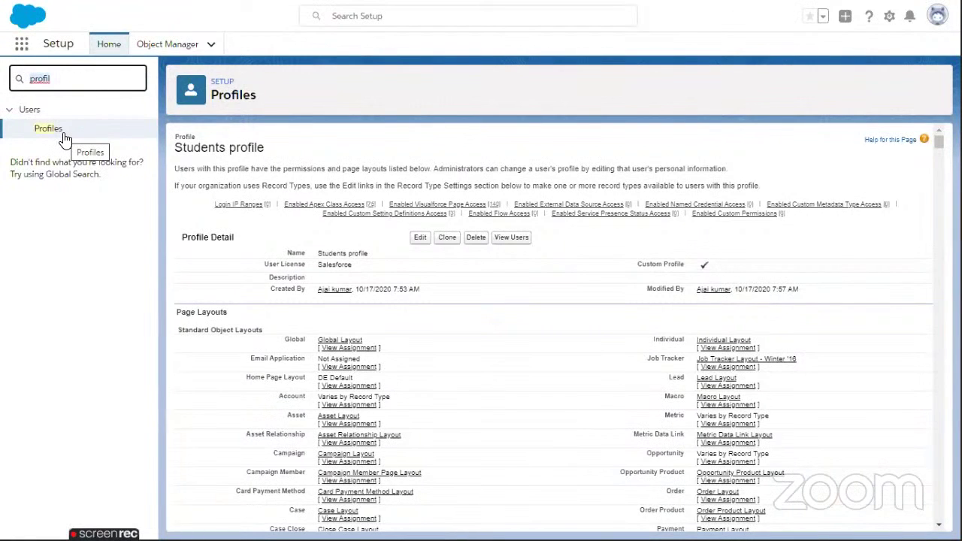
key(ctrl+a)
key(BackSpace)
text(f)
key(F11)
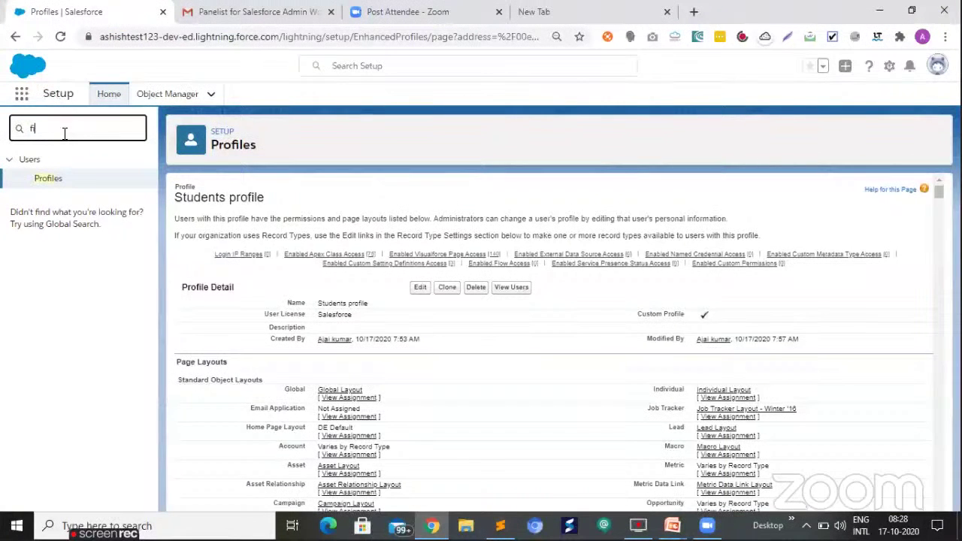
text(eld)
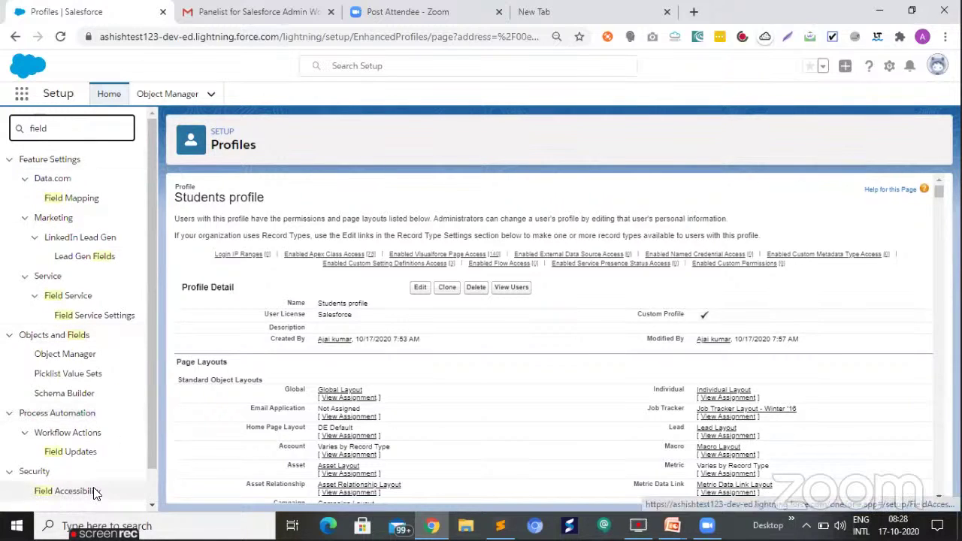
scroll(65, 481, down, 1)
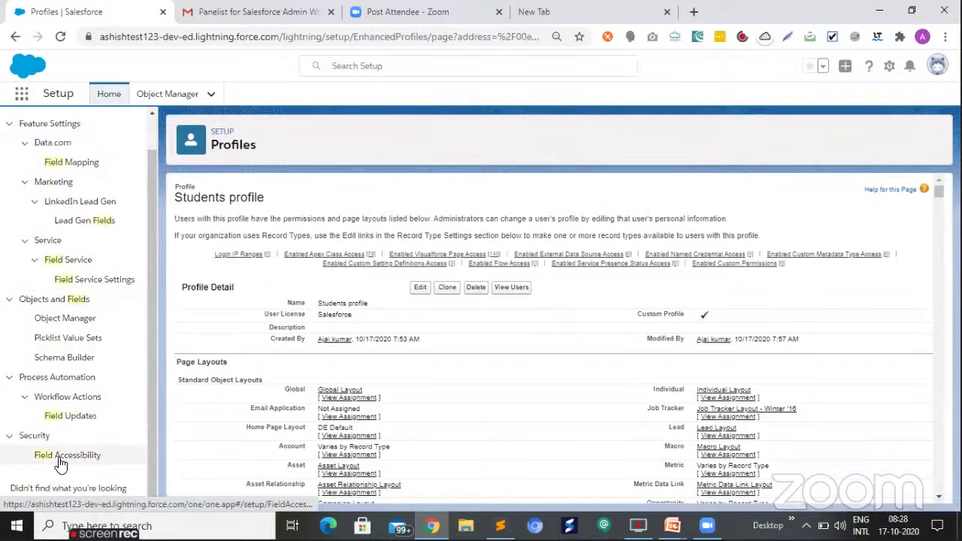
click(60, 456)
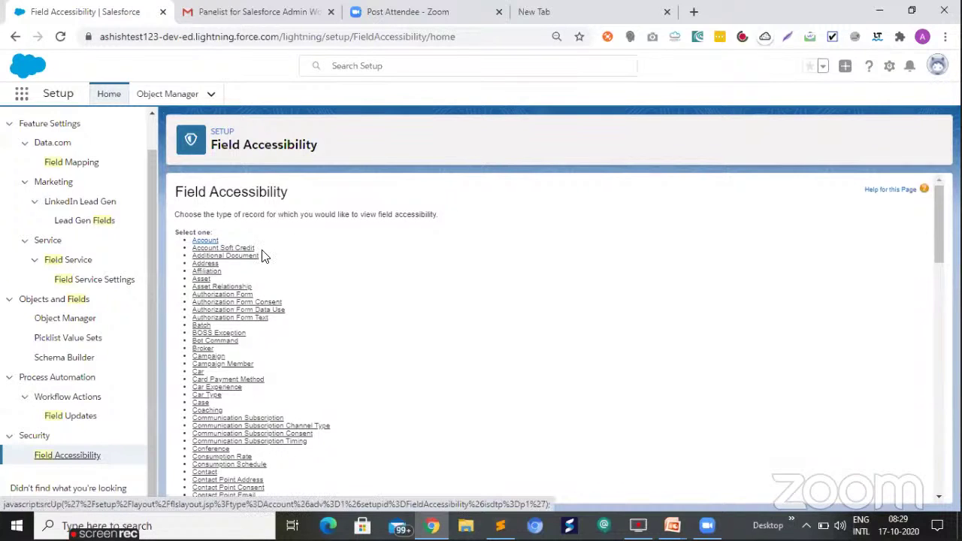
View Account field accessibility by fields for Account Name and look through the table of profiles and record types
click(262, 254)
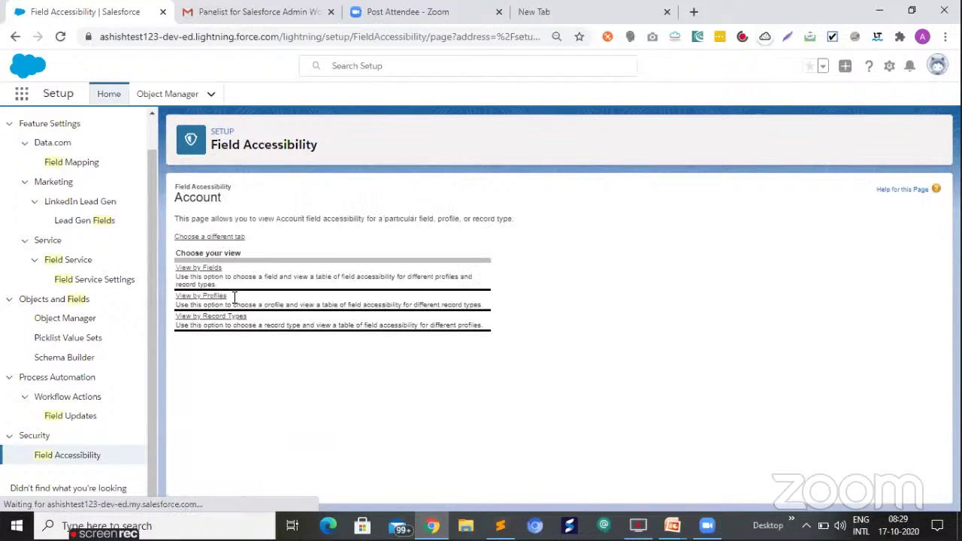
click(197, 269)
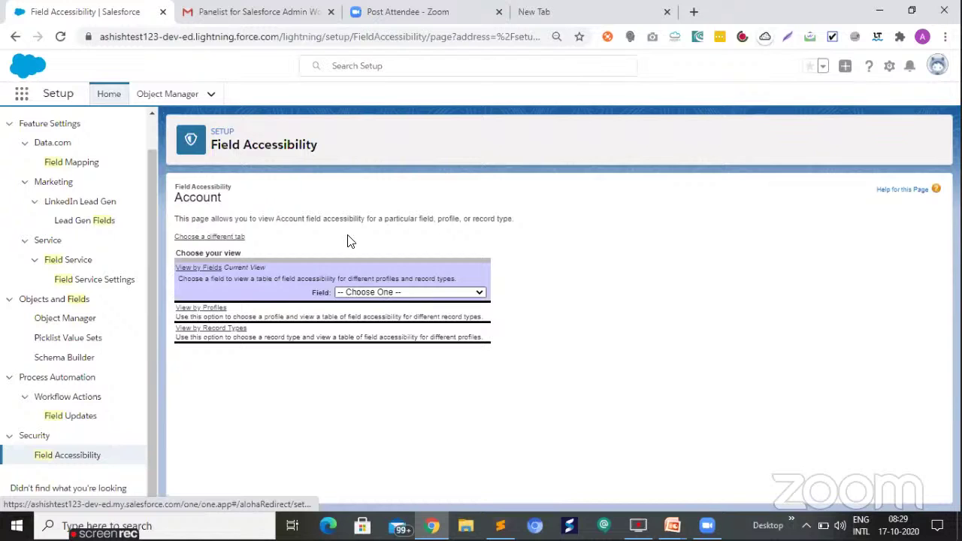
click(406, 292)
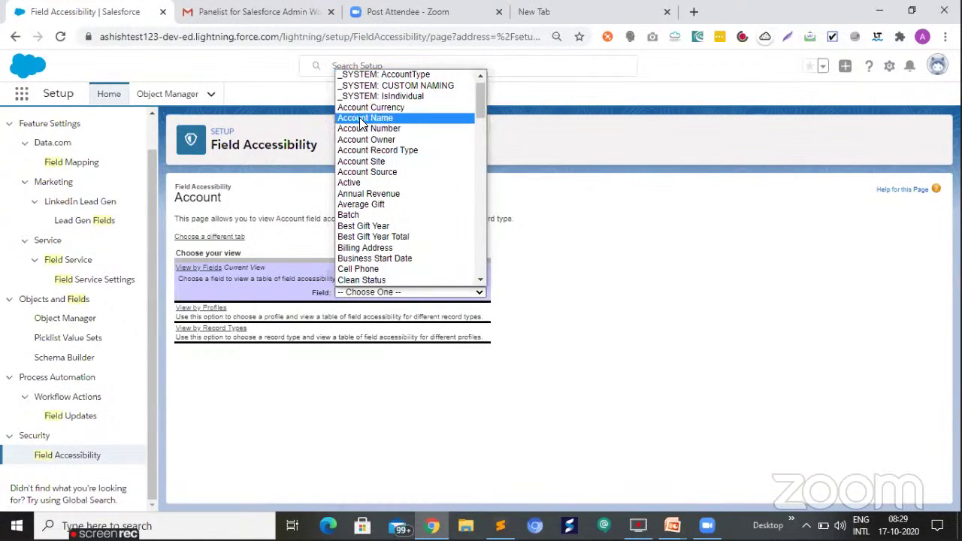
click(364, 120)
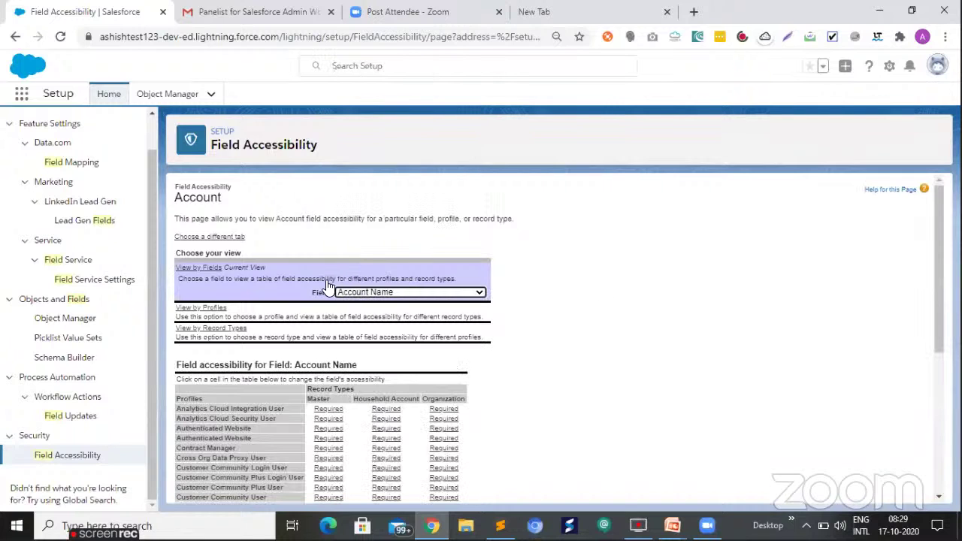
scroll(316, 276, down, 2)
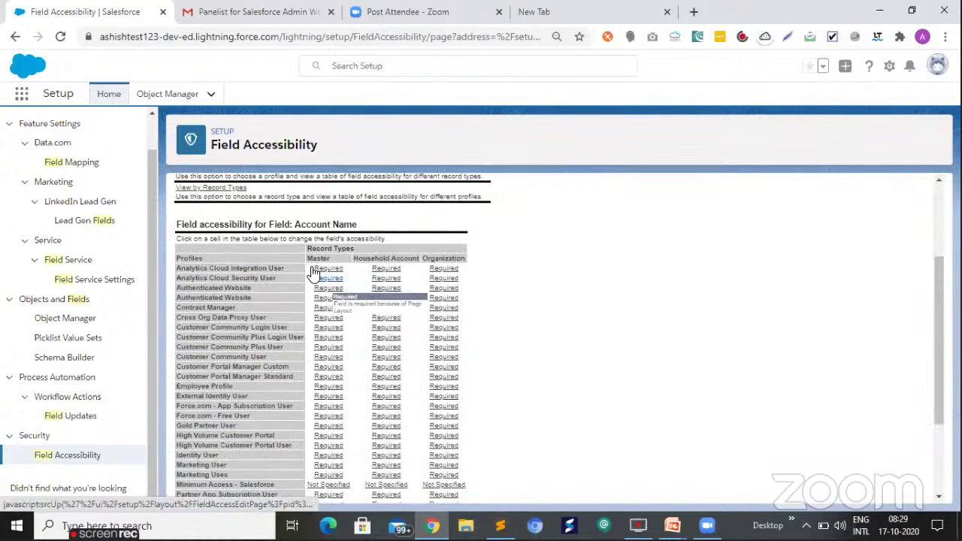
scroll(323, 275, down, 1)
scroll(323, 271, up, 1)
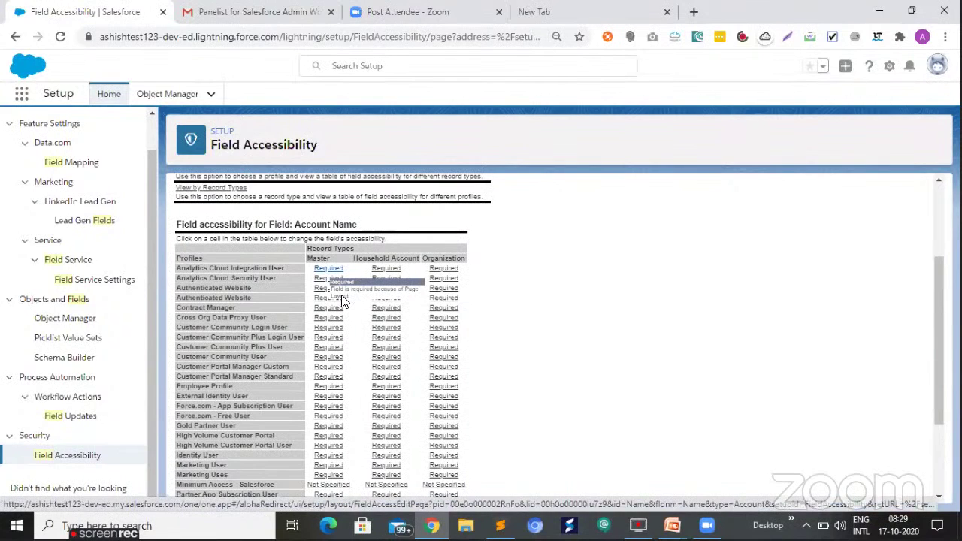
Open the Account Name access settings for the Analytics Cloud Integration User profile's Master record type and examine the page layout assignments
click(341, 299)
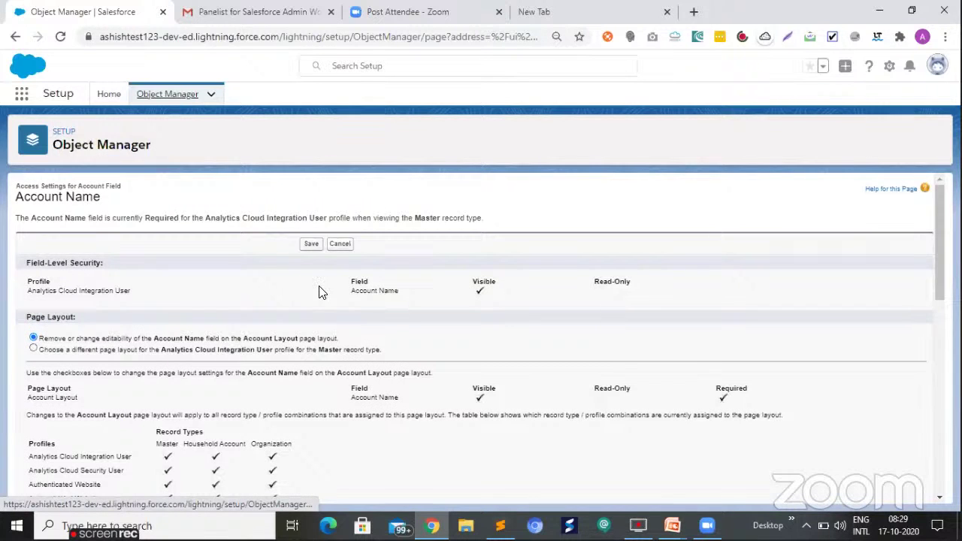
scroll(188, 390, down, 3)
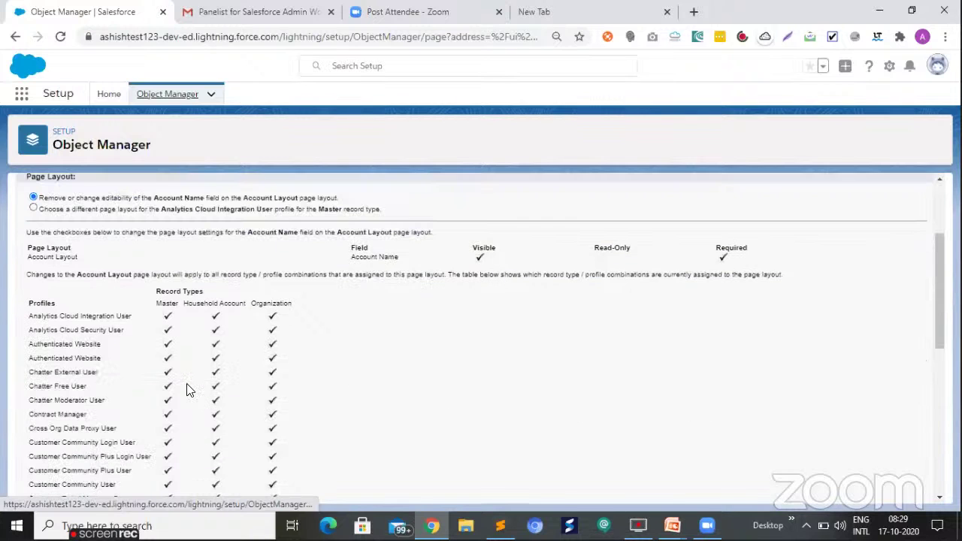
scroll(150, 398, down, 1)
scroll(34, 319, up, 1)
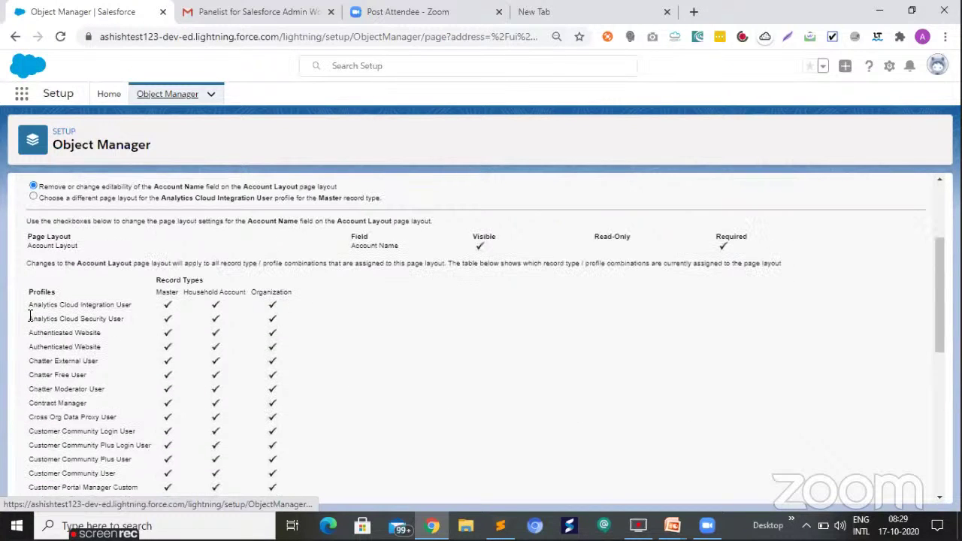
scroll(81, 339, up, 1)
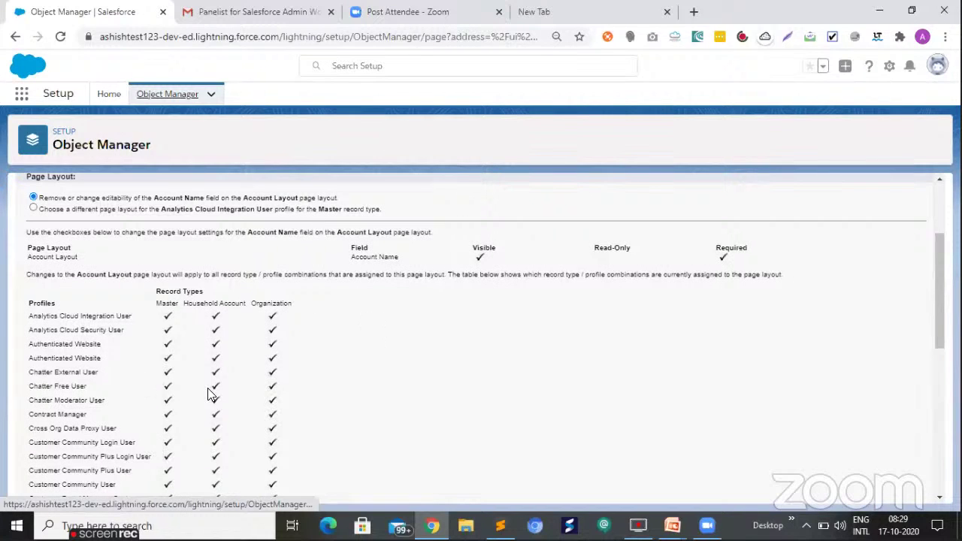
scroll(268, 405, down, 2)
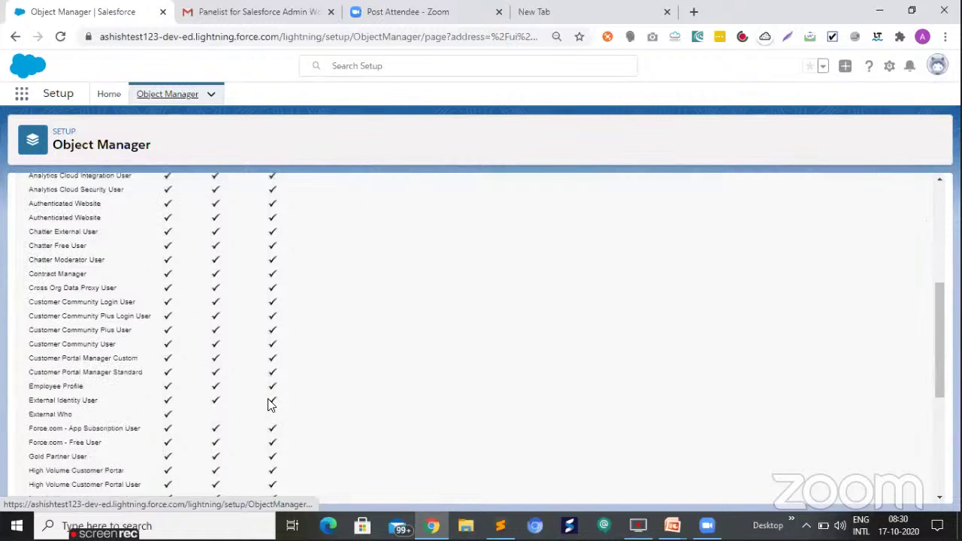
scroll(487, 416, up, 4)
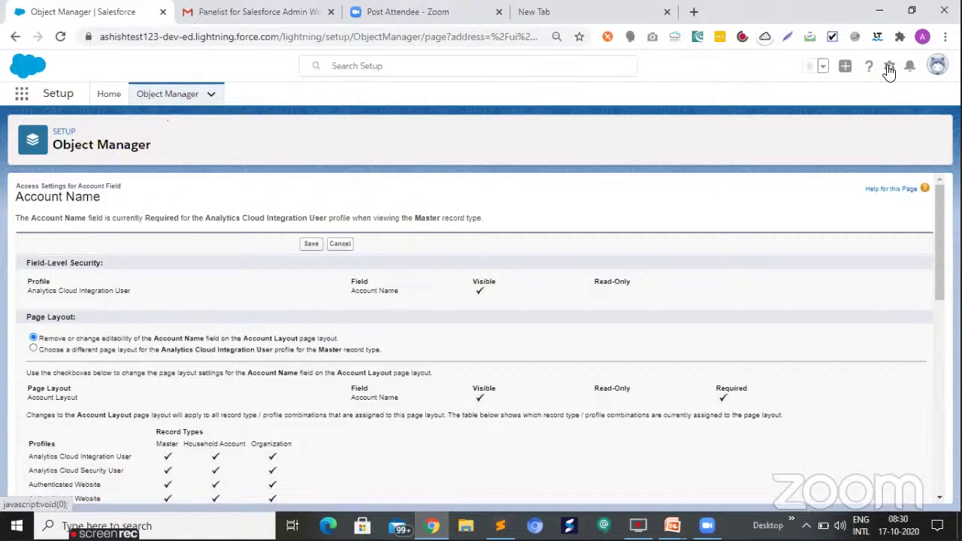
Open Setup in a new browser tab and switch to the Summary slide of the PowerPoint presentation
click(824, 107)
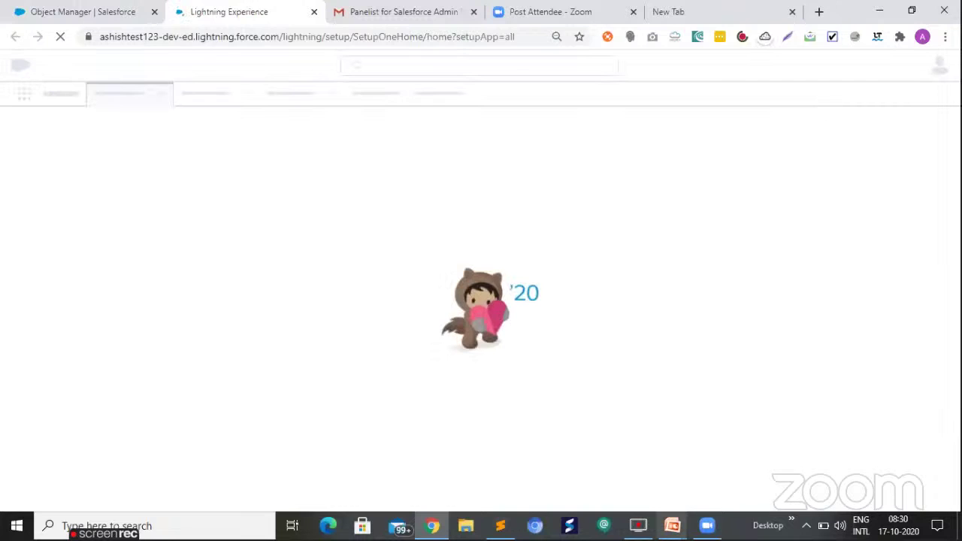
click(503, 409)
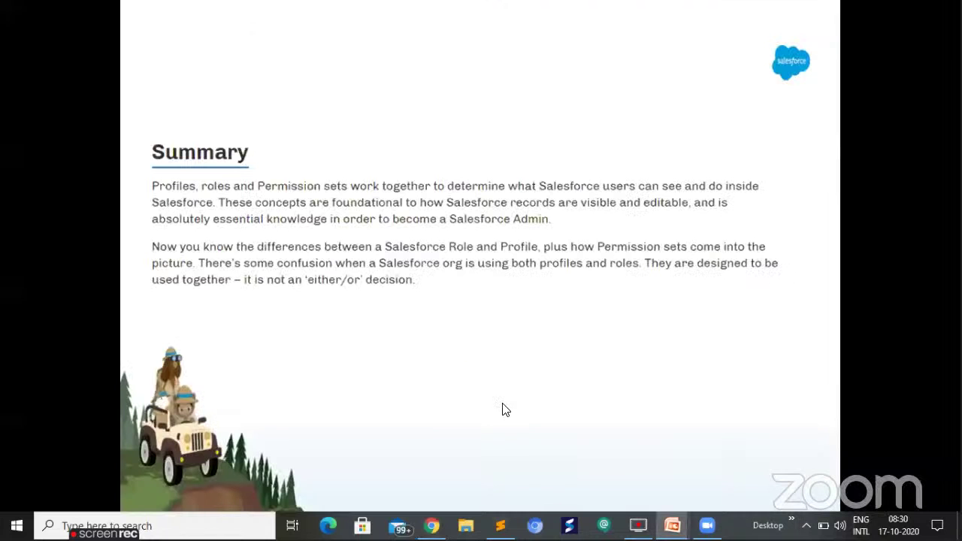